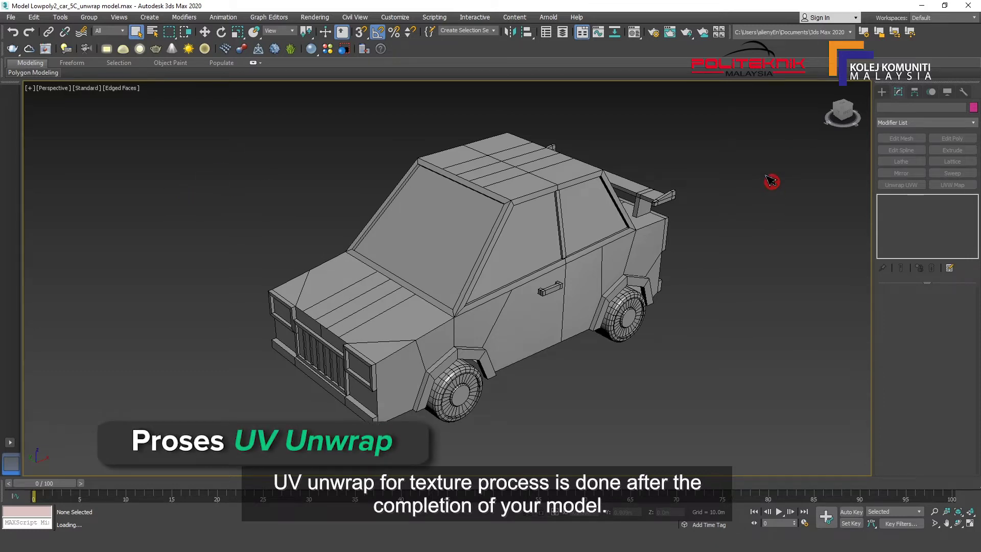
- Select the car body, isolate it from the wheels and spoiler, and orbit around it
{"action": "left_click", "coordinate": [529, 346]}
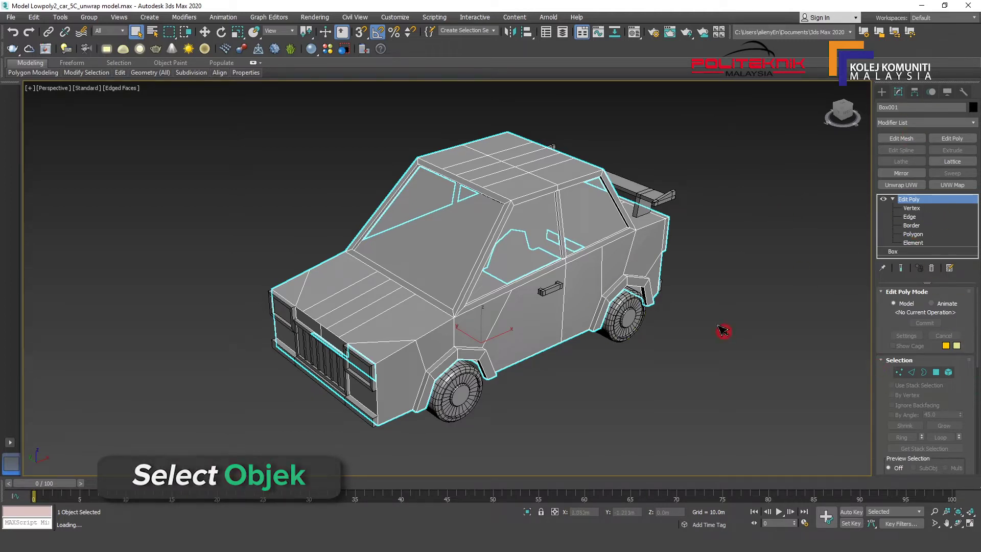
{"action": "left_click", "coordinate": [688, 322]}
{"action": "left_click", "coordinate": [562, 286]}
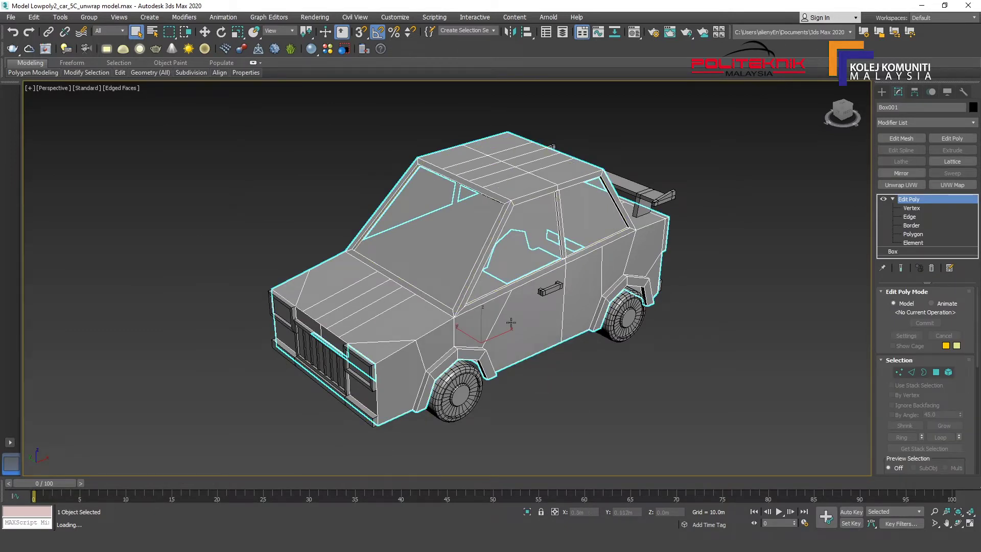
{"action": "right_click", "coordinate": [532, 333]}
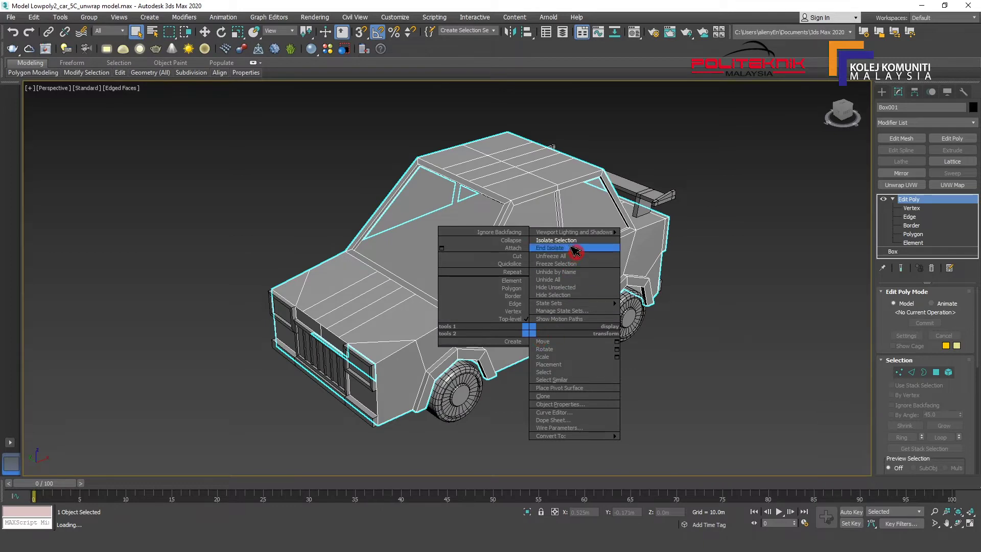
{"action": "left_click", "coordinate": [571, 240]}
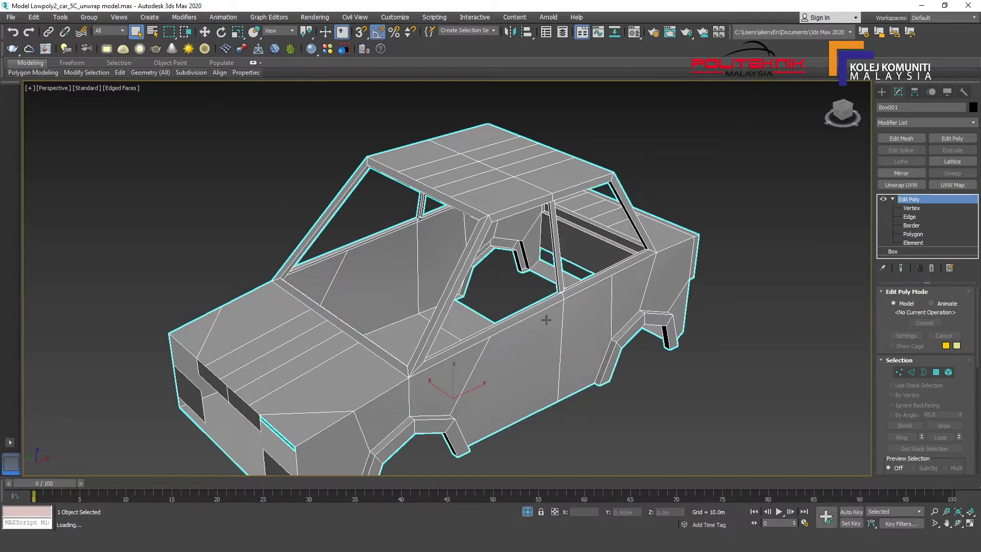
{"action": "mouse_move", "coordinate": [546, 320]}
{"action": "middle_mouse_down", "text": "alt"}
{"action": "mouse_move", "coordinate": [565, 299]}
{"action": "mouse_move", "coordinate": [620, 306]}
{"action": "mouse_move", "coordinate": [725, 396]}
{"action": "middle_mouse_up", "text": "alt"}
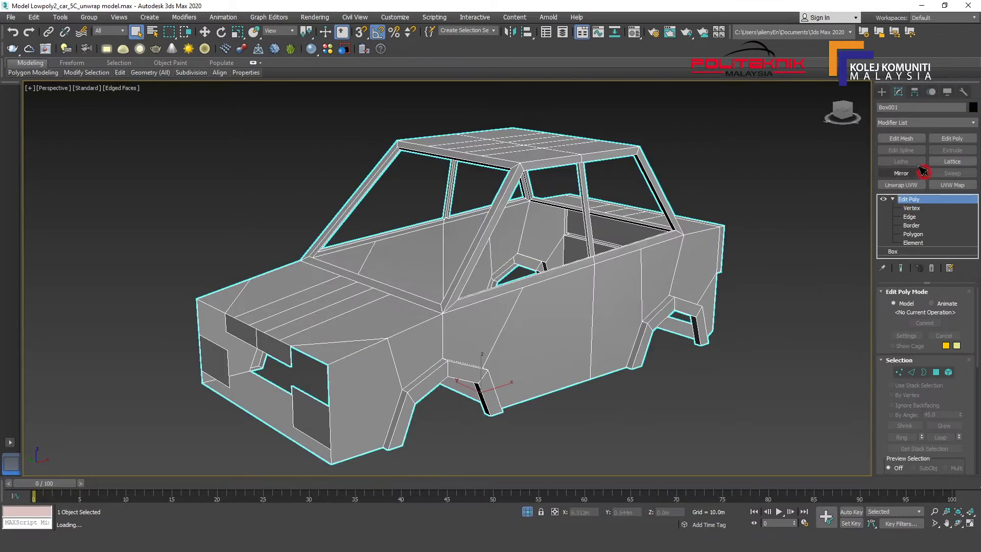
- Add an Unwrap UVW modifier to the car body from the Modifier List
{"action": "left_click", "coordinate": [926, 122]}
{"action": "scroll", "coordinate": [915, 347], "scroll_direction": "down", "scroll_amount": 8}
{"action": "scroll", "coordinate": [915, 358], "scroll_direction": "down", "scroll_amount": 10}
{"action": "scroll", "coordinate": [920, 460], "scroll_direction": "down", "scroll_amount": 1}
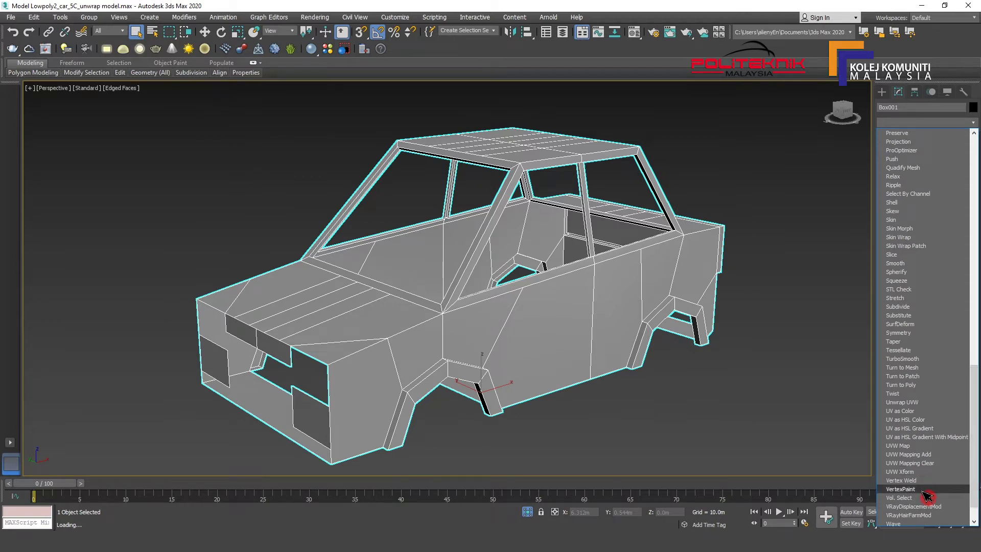
{"action": "left_click", "coordinate": [915, 402]}
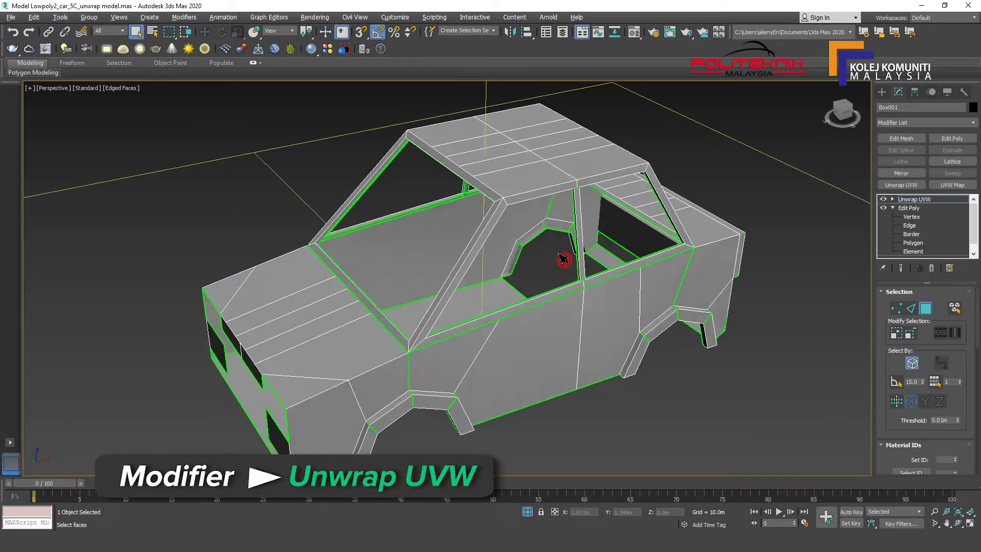
- Recentre the car in the view and open the UV editor
{"action": "scroll", "coordinate": [564, 260], "scroll_direction": "down", "scroll_amount": 3}
{"action": "middle_click_drag", "start_coordinate": [634, 323], "coordinate": [623, 354]}
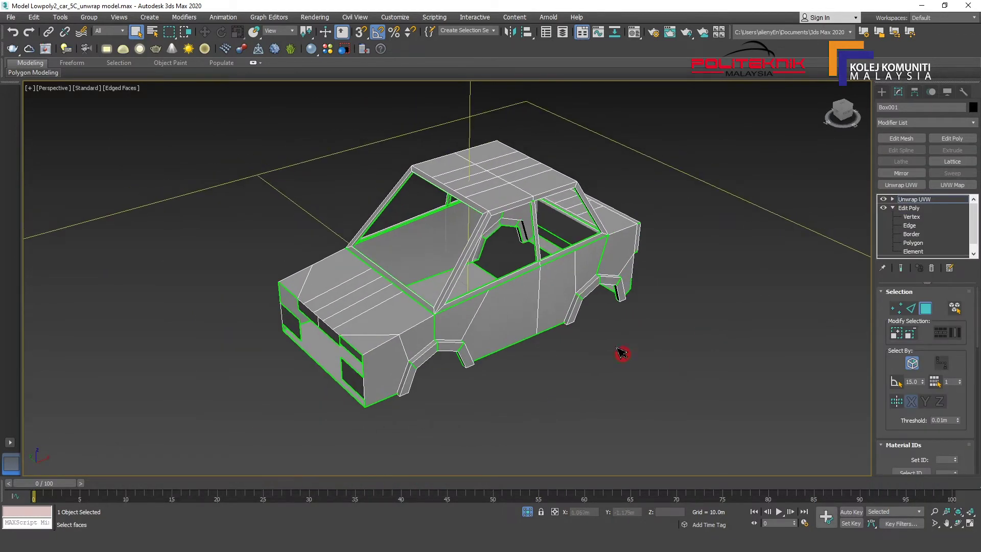
{"action": "middle_click_drag", "start_coordinate": [838, 268], "coordinate": [697, 313]}
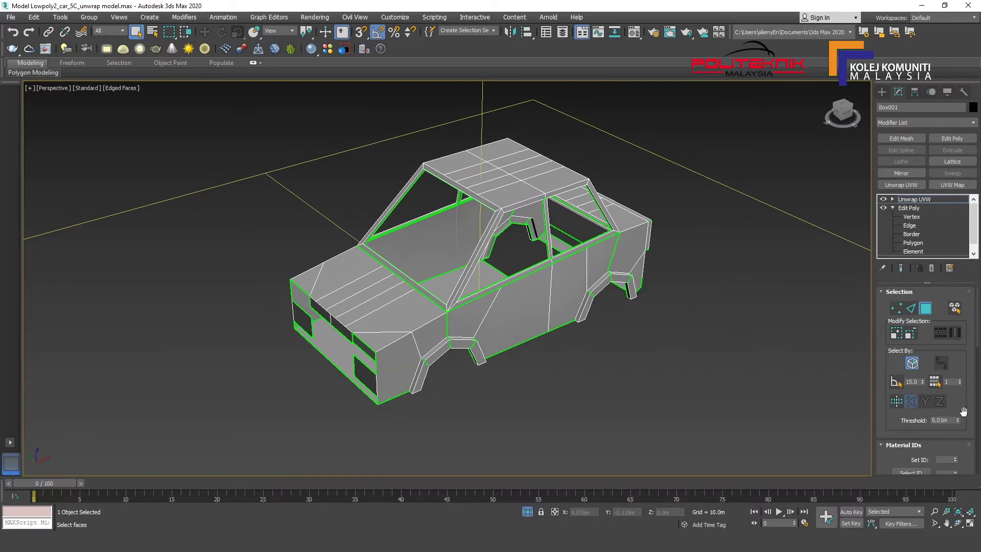
{"action": "scroll", "coordinate": [972, 328], "scroll_direction": "down", "scroll_amount": 3}
{"action": "left_click", "coordinate": [925, 413]}
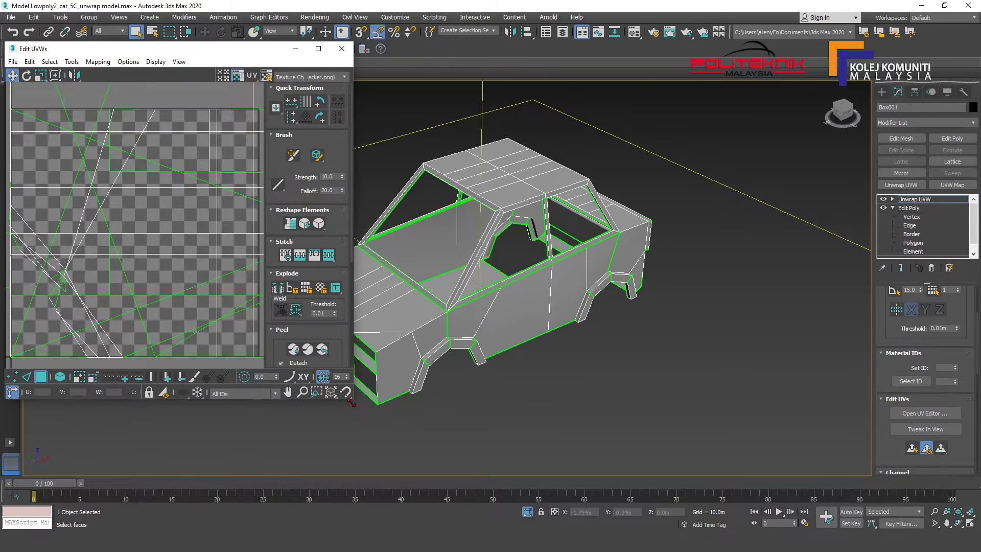
- Enlarge the Edit UVWs window and zoom and pan so the whole car shows
{"action": "left_click_drag", "start_coordinate": [351, 402], "coordinate": [445, 493]}
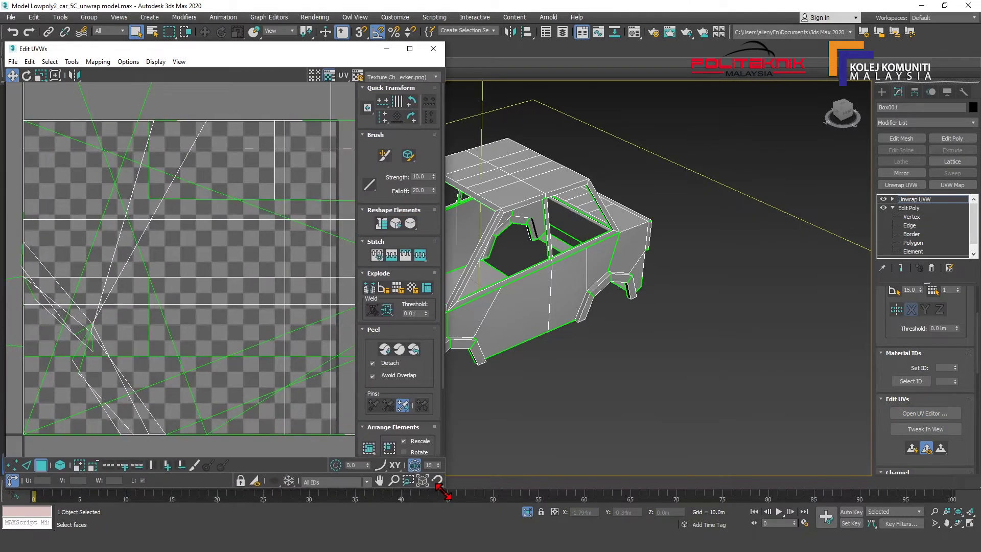
{"action": "scroll", "coordinate": [218, 235], "scroll_direction": "down", "scroll_amount": 3}
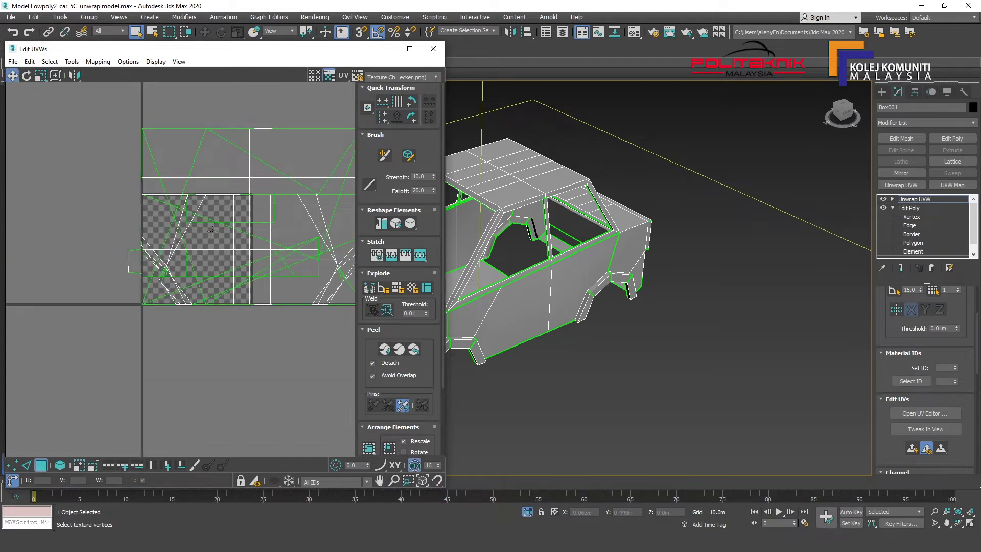
{"action": "scroll", "coordinate": [218, 235], "scroll_direction": "up", "scroll_amount": 2}
{"action": "scroll", "coordinate": [194, 251], "scroll_direction": "up", "scroll_amount": 2}
{"action": "scroll", "coordinate": [164, 263], "scroll_direction": "up", "scroll_amount": 1}
{"action": "mouse_move", "coordinate": [614, 275]}
{"action": "middle_mouse_down"}
{"action": "mouse_move", "coordinate": [727, 238]}
{"action": "mouse_move", "coordinate": [725, 220]}
{"action": "middle_mouse_up"}
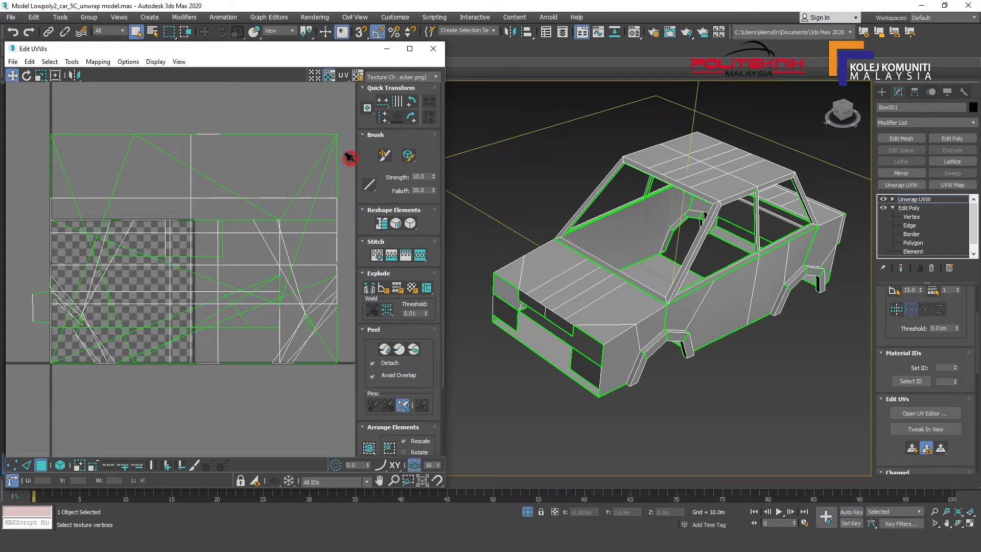
- Cycle through UV vertex, edge and face modes, ending back in vertex mode
{"action": "left_click", "coordinate": [15, 465]}
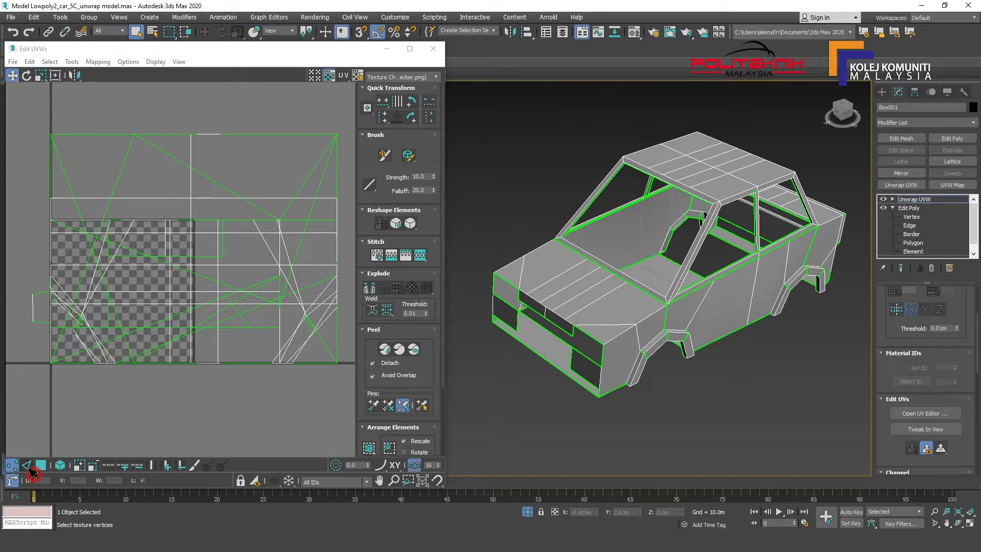
{"action": "left_click", "coordinate": [28, 467]}
{"action": "left_click", "coordinate": [44, 469]}
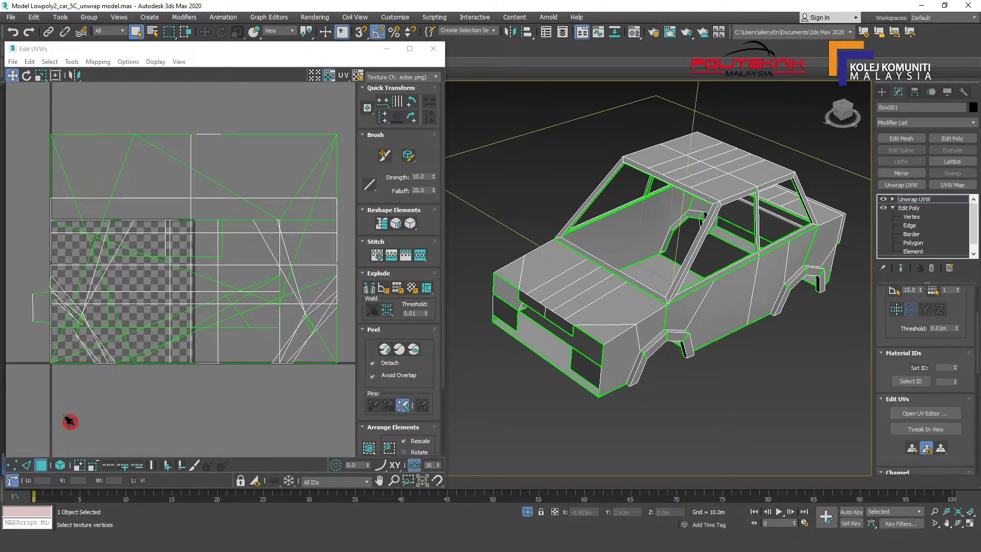
{"action": "left_click", "coordinate": [12, 465]}
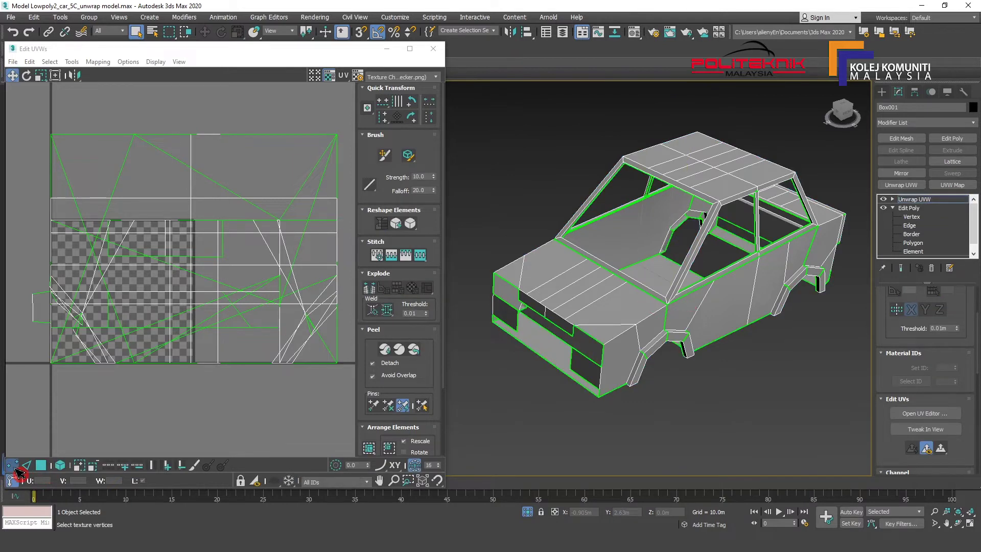
- Select the top-edge UV vertices, then the layout's top edge in edge mode
{"action": "left_click", "coordinate": [333, 133]}
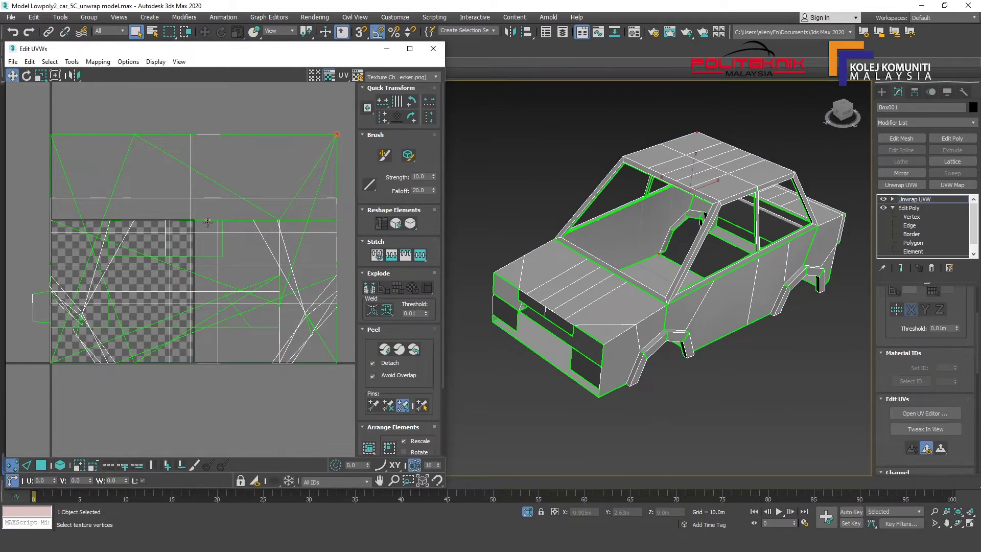
{"action": "left_click_drag", "start_coordinate": [225, 124], "coordinate": [184, 154]}
{"action": "left_click_drag", "start_coordinate": [71, 124], "coordinate": [44, 157]}
{"action": "left_click", "coordinate": [26, 465]}
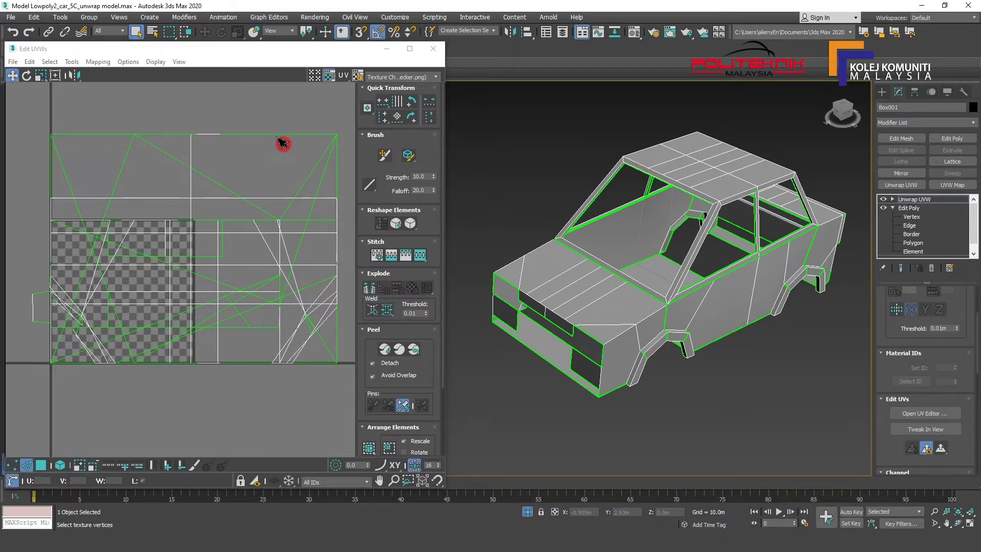
{"action": "left_click_drag", "start_coordinate": [267, 120], "coordinate": [158, 160]}
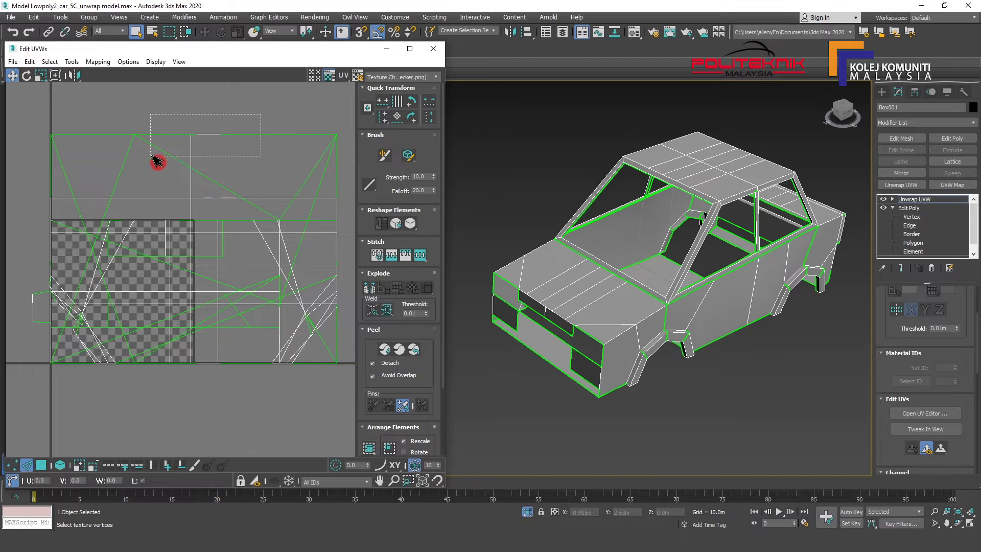
- Switch to face mode and select the car's front-corner polygon
{"action": "left_click", "coordinate": [616, 339]}
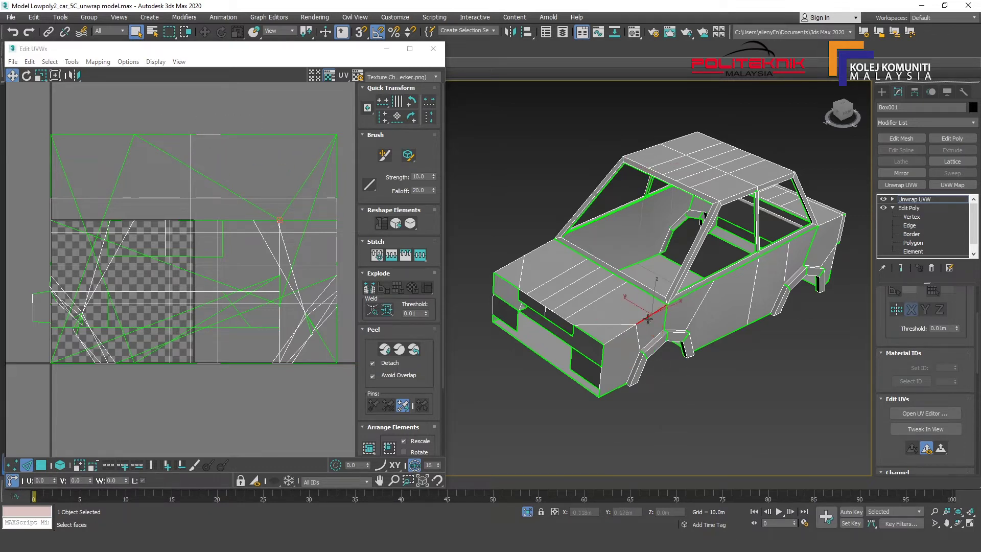
{"action": "left_click", "coordinate": [603, 354]}
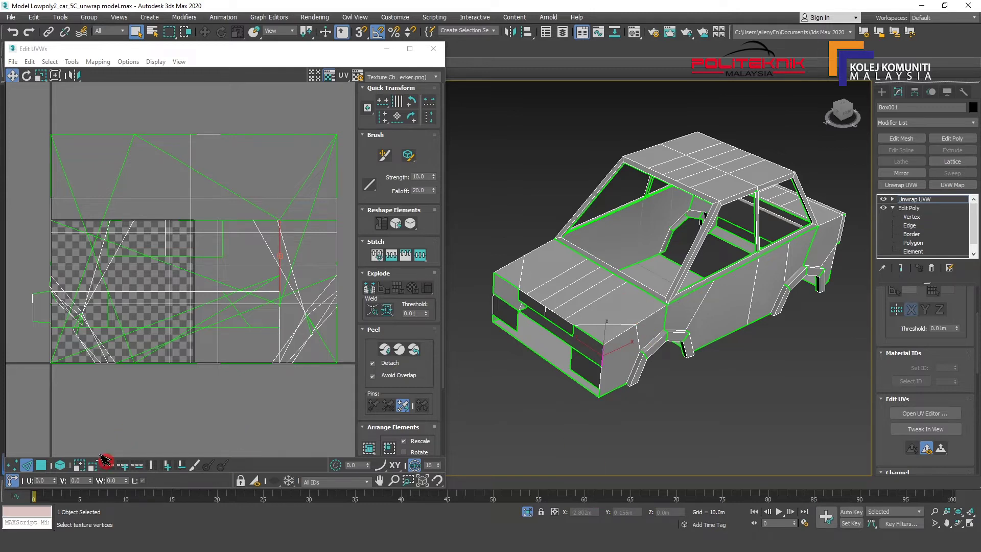
{"action": "left_click", "coordinate": [42, 466]}
{"action": "left_click", "coordinate": [595, 286]}
{"action": "left_click", "coordinate": [621, 349]}
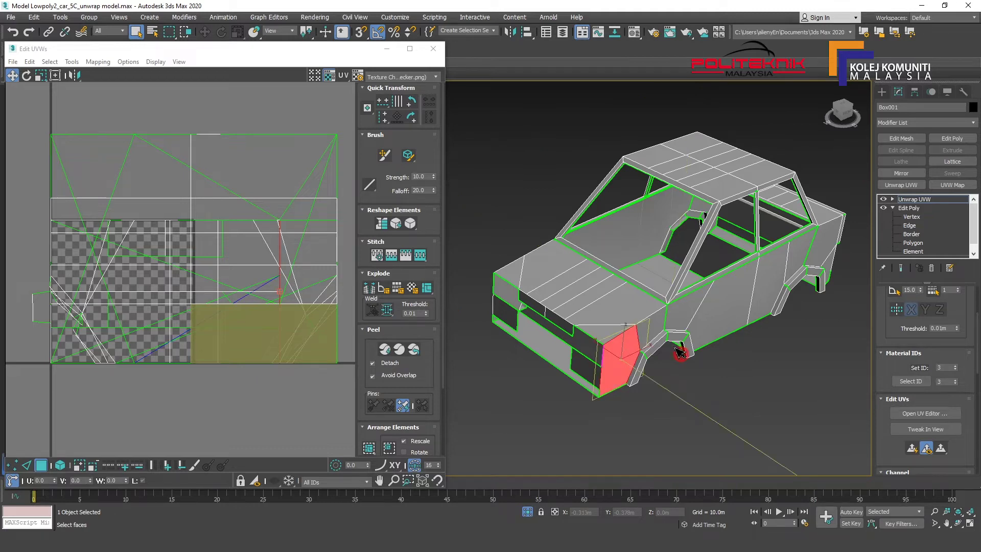
{"action": "mouse_move", "coordinate": [682, 351]}
{"action": "middle_mouse_down"}
{"action": "mouse_move", "coordinate": [703, 266]}
{"action": "mouse_move", "coordinate": [607, 295]}
{"action": "middle_mouse_up"}
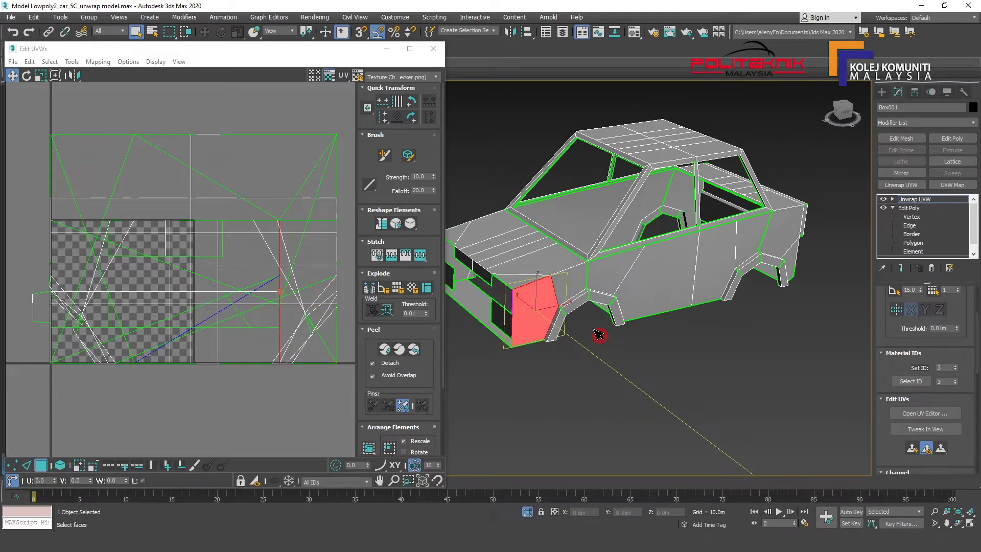
{"action": "middle_click_drag", "start_coordinate": [596, 338], "coordinate": [599, 305], "text": "alt"}
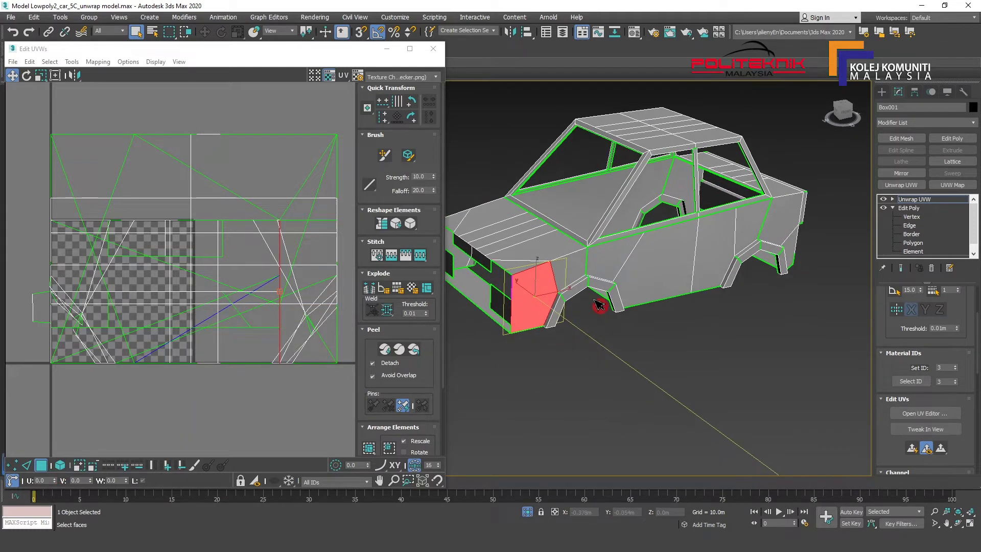
- Try selecting individual side faces: triangle, fender, door faces and front corner
{"action": "left_click", "coordinate": [575, 275]}
{"action": "left_click", "coordinate": [521, 300]}
{"action": "left_click", "coordinate": [567, 267]}
{"action": "left_click", "coordinate": [612, 262]}
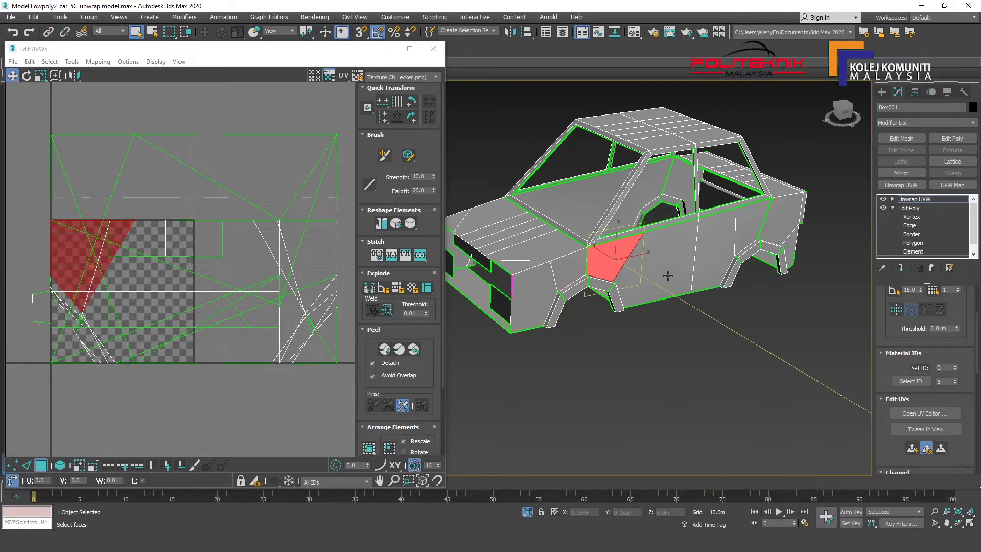
{"action": "left_click", "coordinate": [668, 276]}
{"action": "left_click", "coordinate": [723, 261]}
{"action": "left_click", "coordinate": [538, 303]}
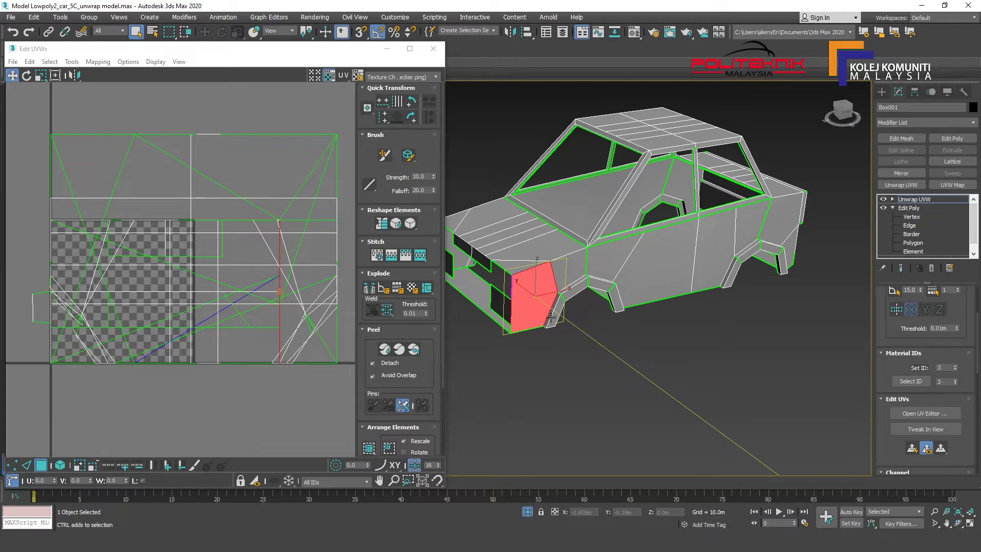
- Add the fender, next side face, front door and rear door faces to the selection
{"action": "left_click", "coordinate": [566, 272], "text": "ctrl"}
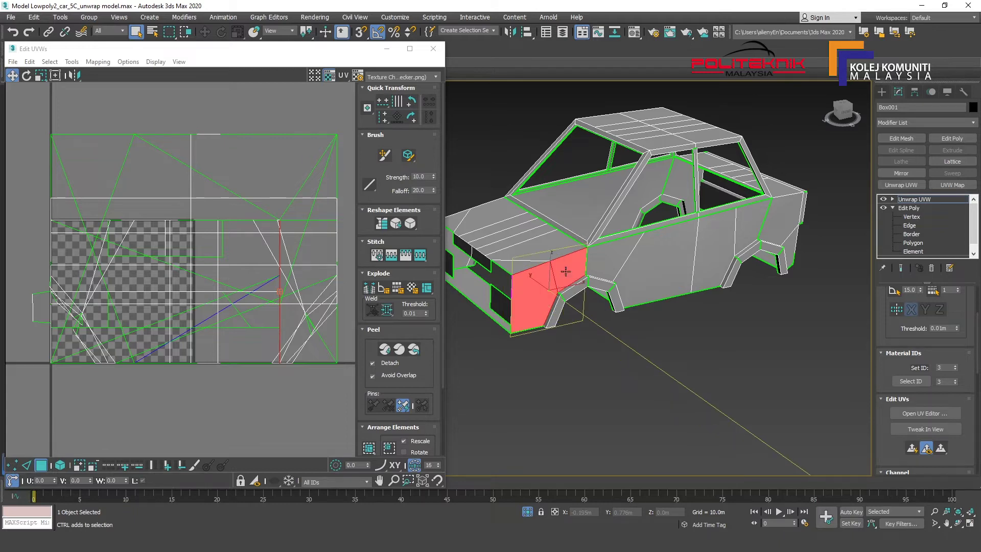
{"action": "left_click", "coordinate": [607, 269], "text": "ctrl"}
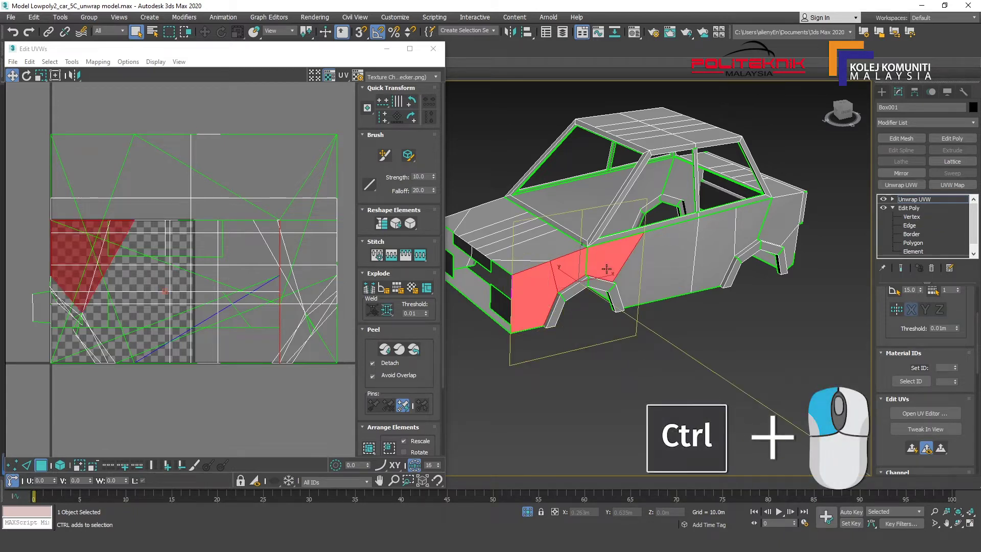
{"action": "left_click", "coordinate": [634, 282], "text": "ctrl"}
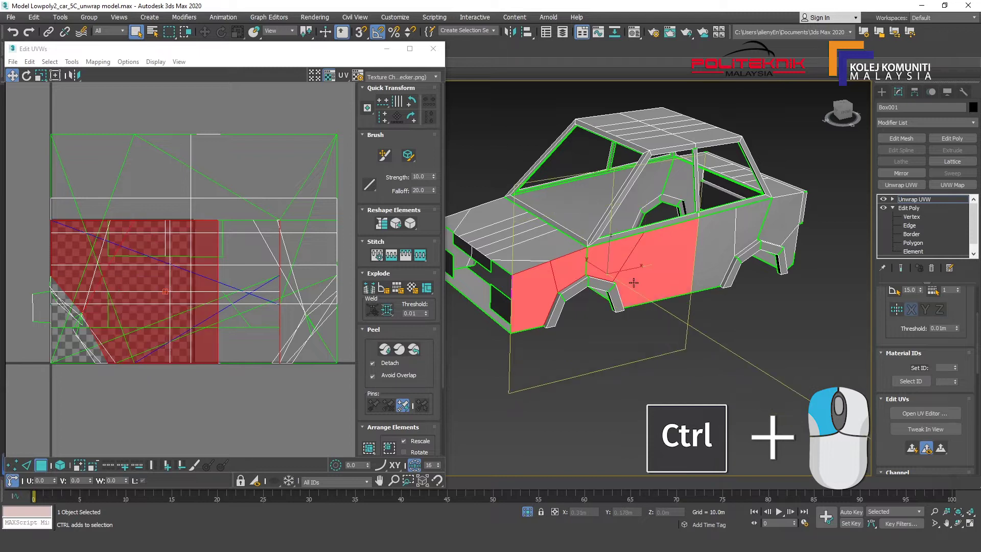
{"action": "left_click", "coordinate": [717, 255], "text": "ctrl"}
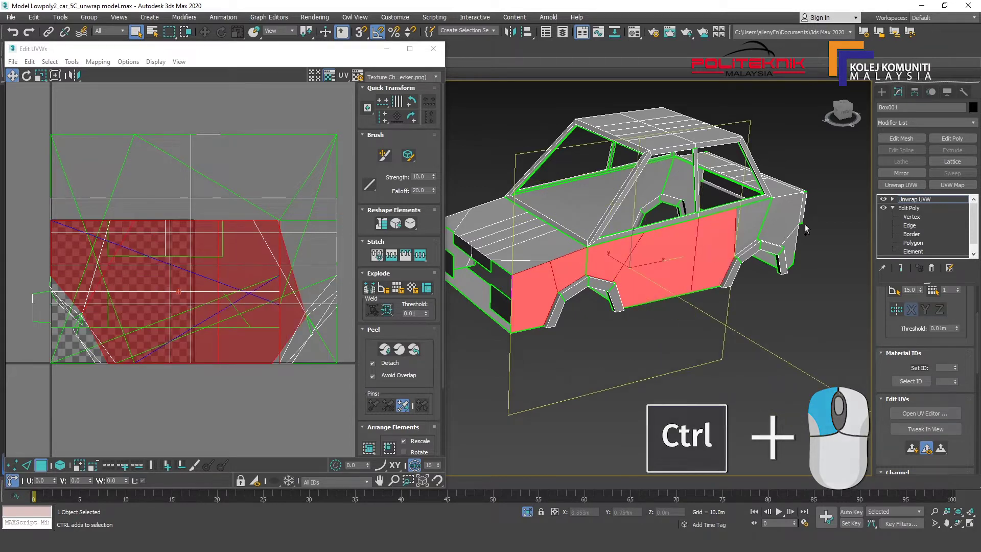
{"action": "left_click", "coordinate": [759, 222], "text": "ctrl"}
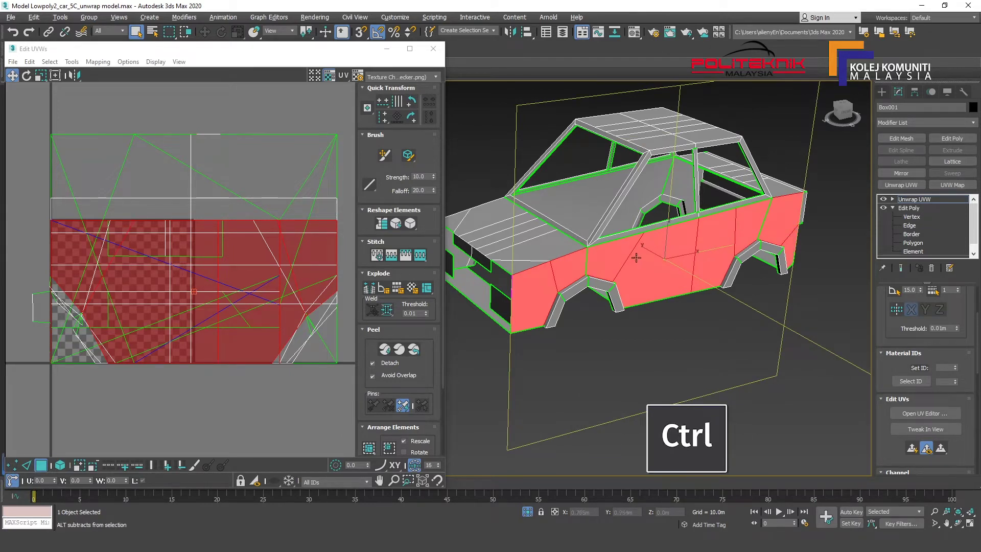
- Add the door-line strip, front pillar, both roof strips and rear pillar to the selection
{"action": "mouse_move", "coordinate": [642, 231]}
{"action": "middle_mouse_down", "text": "alt"}
{"action": "mouse_move", "coordinate": [679, 260]}
{"action": "mouse_move", "coordinate": [657, 285]}
{"action": "mouse_move", "coordinate": [678, 282]}
{"action": "middle_mouse_up", "text": "alt"}
{"action": "scroll", "coordinate": [673, 276], "scroll_direction": "up", "scroll_amount": 5}
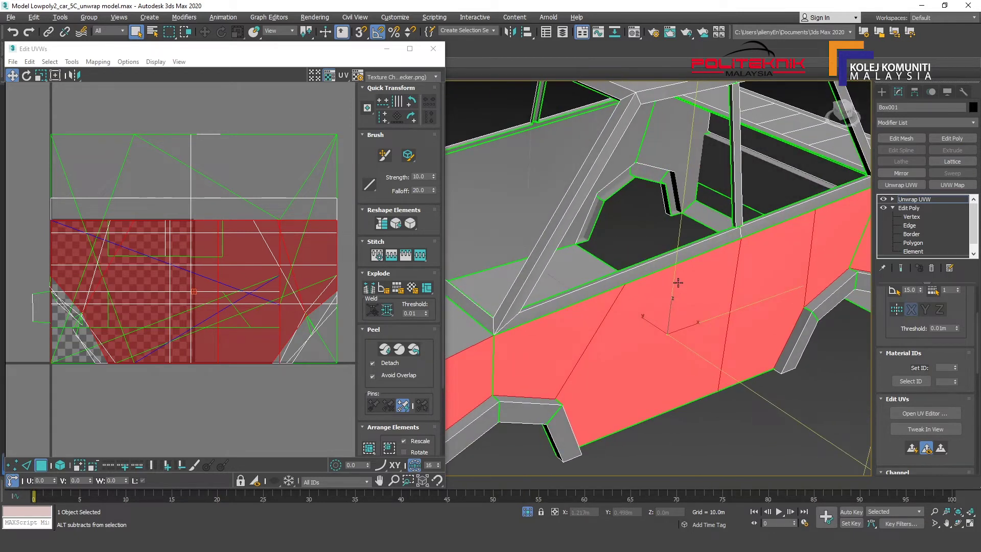
{"action": "scroll", "coordinate": [680, 260], "scroll_direction": "down", "scroll_amount": 3}
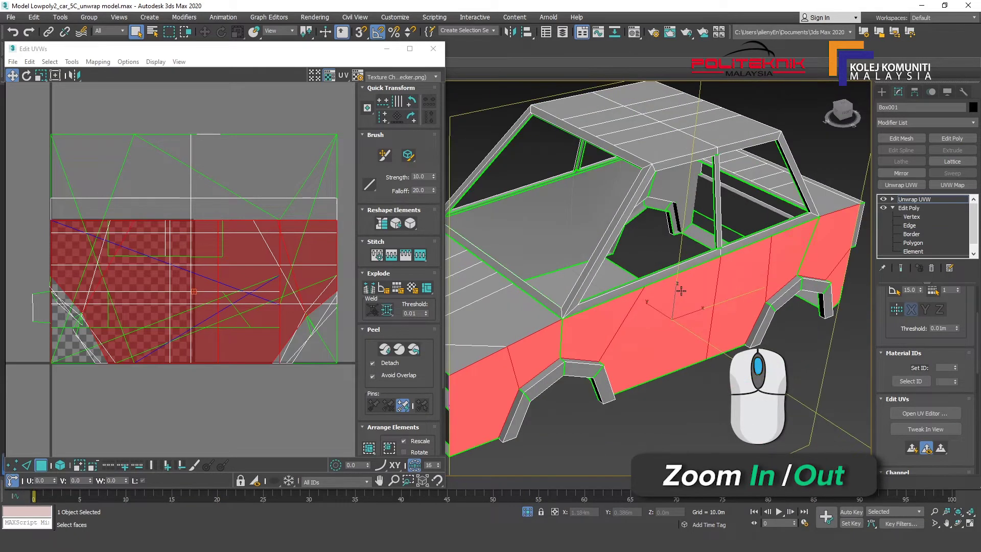
{"action": "mouse_move", "coordinate": [683, 290]}
{"action": "middle_mouse_down", "text": "alt"}
{"action": "mouse_move", "coordinate": [694, 287]}
{"action": "mouse_move", "coordinate": [659, 257]}
{"action": "middle_mouse_up", "text": "alt"}
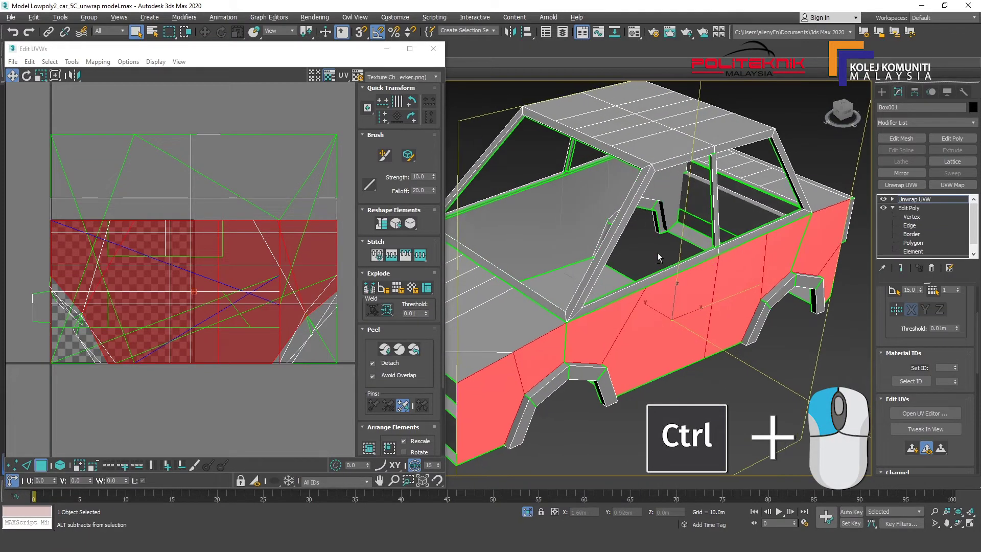
{"action": "left_click", "coordinate": [623, 295], "text": "ctrl"}
{"action": "left_click", "coordinate": [582, 305], "text": "ctrl"}
{"action": "left_click", "coordinate": [685, 157], "text": "ctrl"}
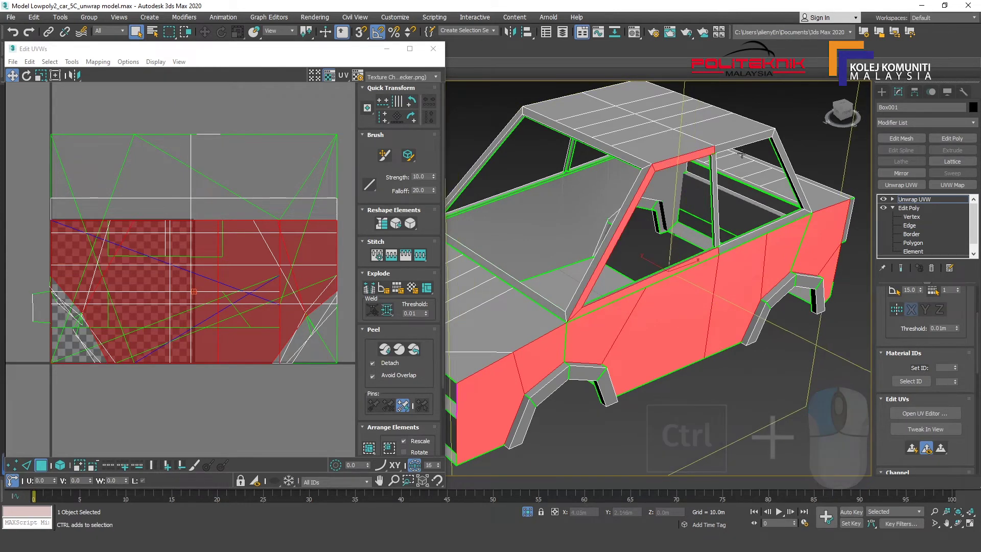
{"action": "left_click", "coordinate": [742, 145], "text": "ctrl"}
{"action": "left_click", "coordinate": [779, 147], "text": "ctrl"}
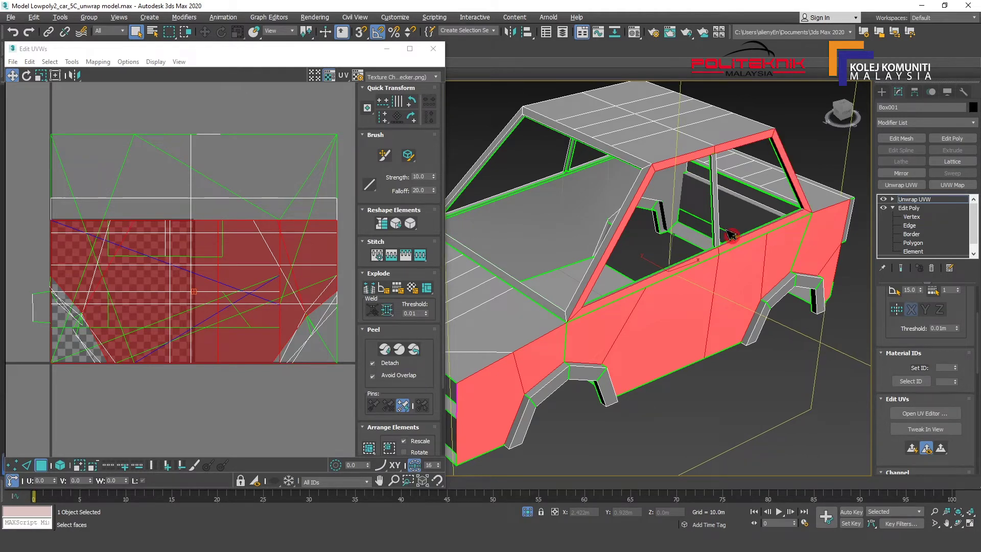
- Orbit and zoom around the door, window frame and cabin to check the selection
{"action": "middle_click_drag", "start_coordinate": [731, 235], "coordinate": [733, 249], "text": "alt"}
{"action": "scroll", "coordinate": [639, 241], "scroll_direction": "up", "scroll_amount": 5}
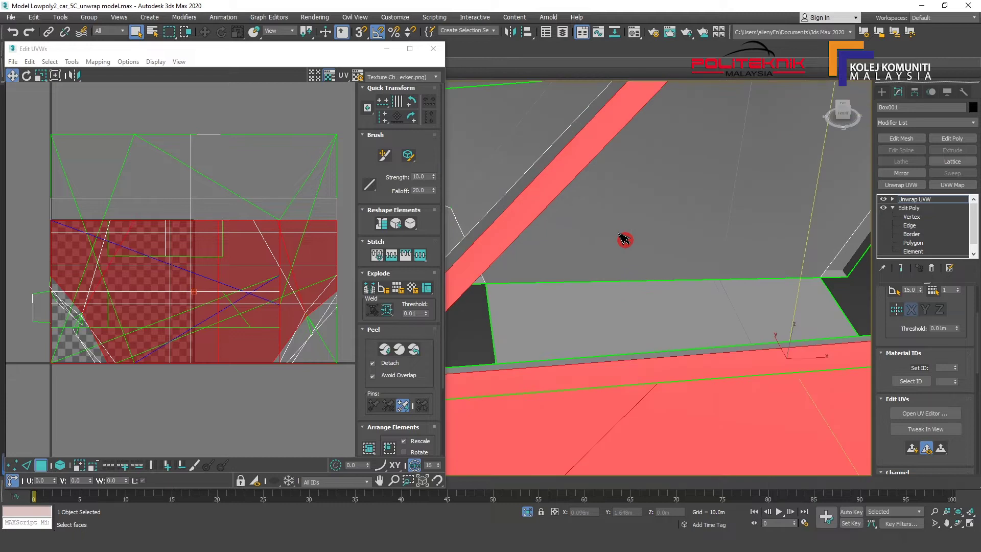
{"action": "scroll", "coordinate": [634, 251], "scroll_direction": "up", "scroll_amount": 2}
{"action": "mouse_move", "coordinate": [630, 254]}
{"action": "middle_mouse_down", "text": "alt"}
{"action": "mouse_move", "coordinate": [602, 263]}
{"action": "mouse_move", "coordinate": [664, 248]}
{"action": "mouse_move", "coordinate": [679, 220]}
{"action": "mouse_move", "coordinate": [665, 268]}
{"action": "mouse_move", "coordinate": [683, 251]}
{"action": "mouse_move", "coordinate": [669, 230]}
{"action": "mouse_move", "coordinate": [672, 248]}
{"action": "mouse_move", "coordinate": [668, 232]}
{"action": "mouse_move", "coordinate": [593, 226]}
{"action": "mouse_move", "coordinate": [652, 254]}
{"action": "middle_mouse_up", "text": "alt"}
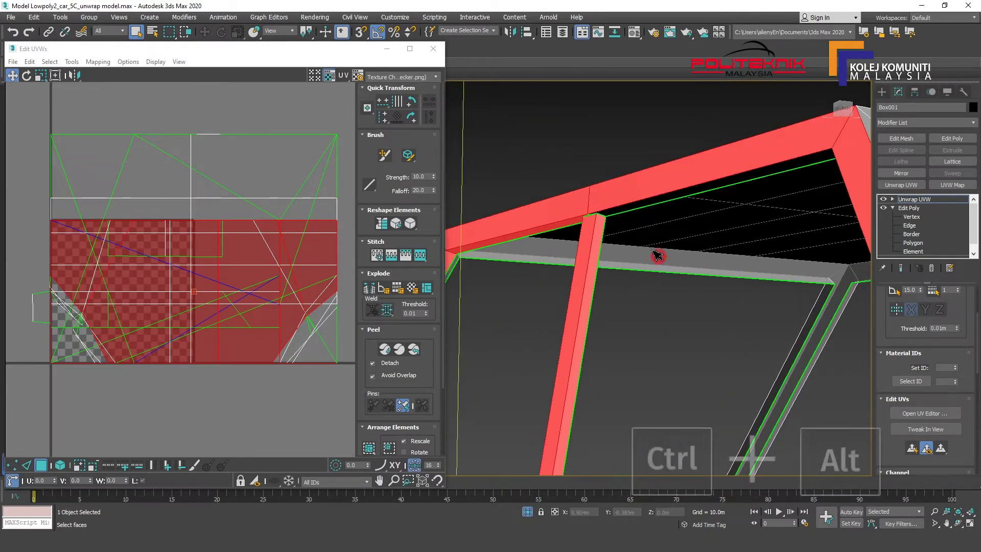
{"action": "mouse_move", "coordinate": [645, 236]}
{"action": "middle_mouse_down", "text": "ctrl+alt"}
{"action": "mouse_move", "coordinate": [602, 232]}
{"action": "mouse_move", "coordinate": [741, 271]}
{"action": "middle_mouse_up", "text": "ctrl+alt"}
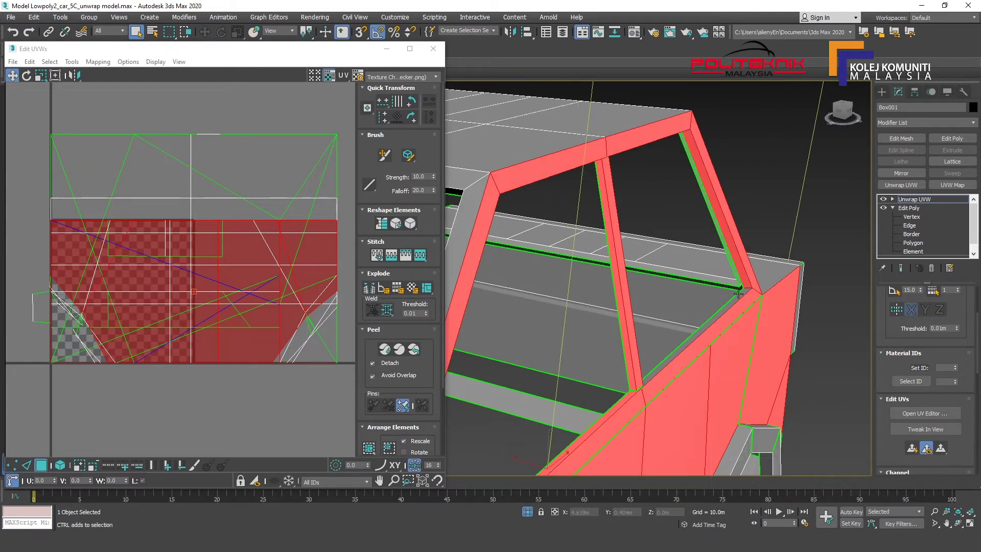
{"action": "middle_click_drag", "start_coordinate": [738, 293], "coordinate": [691, 209], "text": "ctrl+alt"}
{"action": "mouse_move", "coordinate": [717, 241]}
{"action": "middle_mouse_down", "text": "alt"}
{"action": "mouse_move", "coordinate": [612, 263]}
{"action": "mouse_move", "coordinate": [624, 235]}
{"action": "mouse_move", "coordinate": [679, 282]}
{"action": "mouse_move", "coordinate": [694, 237]}
{"action": "mouse_move", "coordinate": [681, 259]}
{"action": "mouse_move", "coordinate": [625, 248]}
{"action": "mouse_move", "coordinate": [692, 262]}
{"action": "middle_mouse_up", "text": "alt"}
{"action": "mouse_move", "coordinate": [595, 220]}
{"action": "middle_mouse_down", "text": "alt"}
{"action": "mouse_move", "coordinate": [642, 276]}
{"action": "mouse_move", "coordinate": [656, 239]}
{"action": "middle_mouse_up", "text": "alt"}
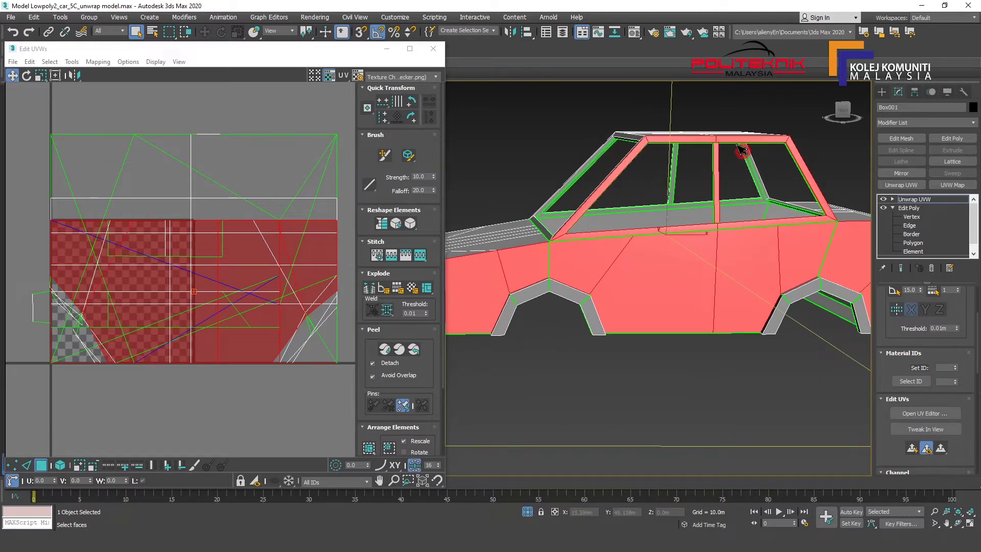
{"action": "mouse_move", "coordinate": [570, 298]}
{"action": "middle_mouse_down", "text": "alt"}
{"action": "mouse_move", "coordinate": [767, 263]}
{"action": "mouse_move", "coordinate": [781, 300]}
{"action": "mouse_move", "coordinate": [652, 297]}
{"action": "mouse_move", "coordinate": [651, 306]}
{"action": "mouse_move", "coordinate": [645, 286]}
{"action": "mouse_move", "coordinate": [646, 306]}
{"action": "mouse_move", "coordinate": [662, 266]}
{"action": "middle_mouse_up", "text": "alt"}
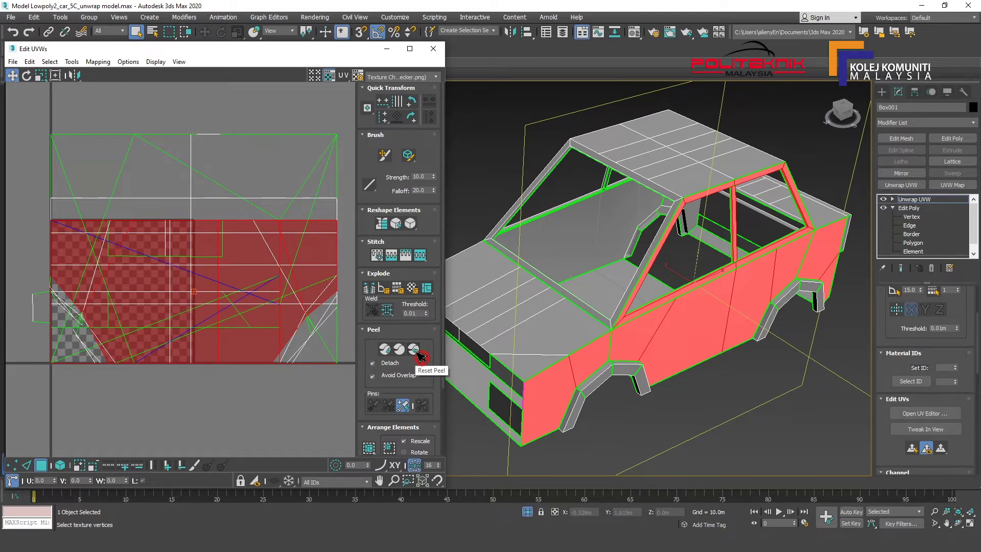
- Flatten the selected faces with Reset Peel into a car-side UV layout
{"action": "left_click", "coordinate": [418, 355]}
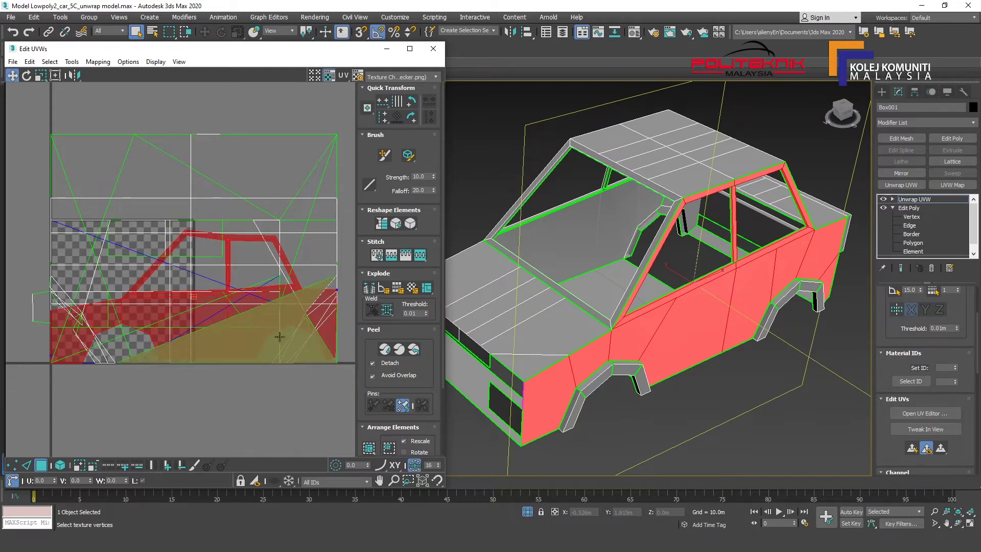
{"action": "middle_click_drag", "start_coordinate": [222, 341], "coordinate": [220, 407]}
{"action": "scroll", "coordinate": [220, 407], "scroll_direction": "down", "scroll_amount": 3}
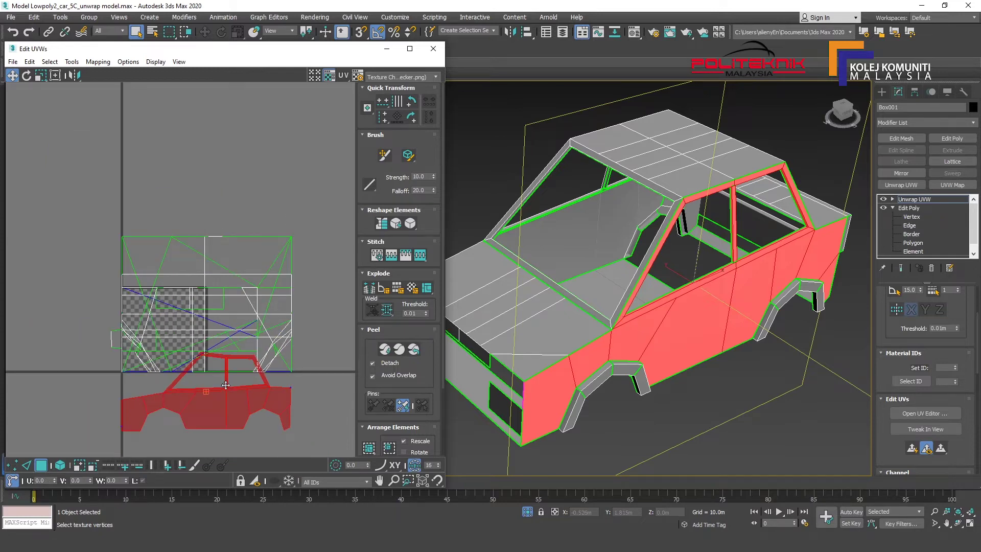
{"action": "left_click_drag", "start_coordinate": [219, 407], "coordinate": [223, 429]}
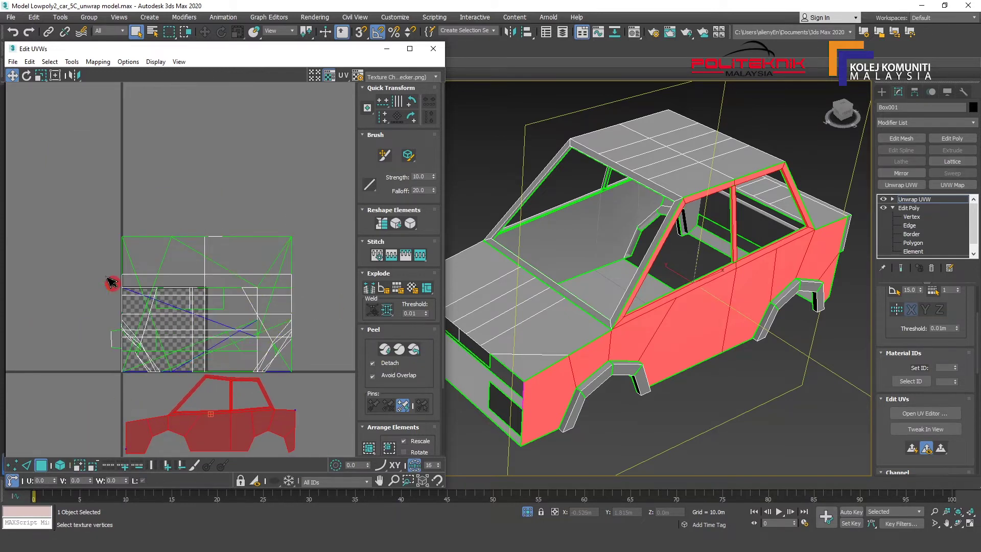
- Move the hood face aside and shift the car-top element upward in UV space
{"action": "left_click", "coordinate": [266, 312]}
{"action": "left_click", "coordinate": [220, 293]}
{"action": "left_click_drag", "start_coordinate": [221, 293], "coordinate": [362, 269]}
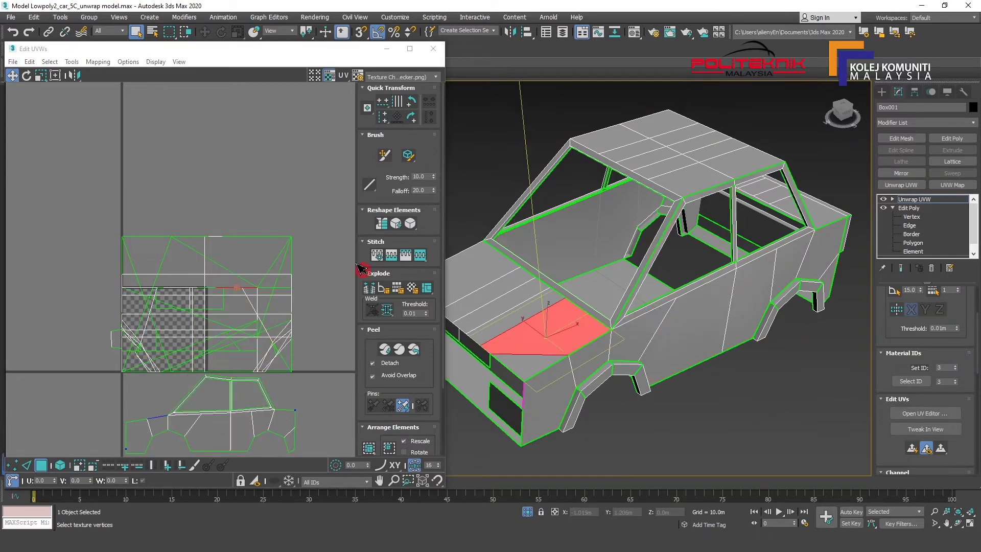
{"action": "left_click", "coordinate": [235, 288]}
{"action": "left_click_drag", "start_coordinate": [235, 287], "coordinate": [225, 175]}
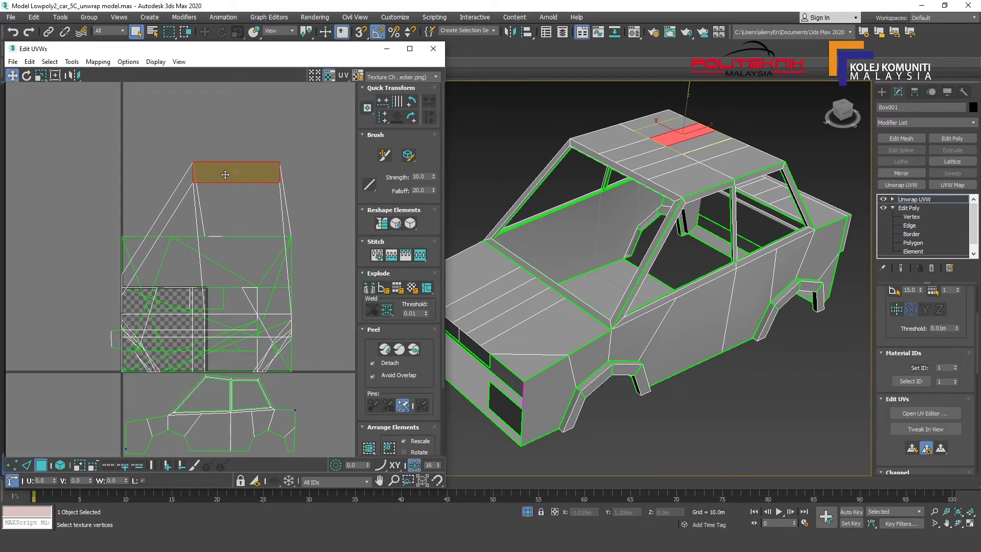
{"action": "left_click", "coordinate": [121, 275]}
{"action": "left_click", "coordinate": [232, 394]}
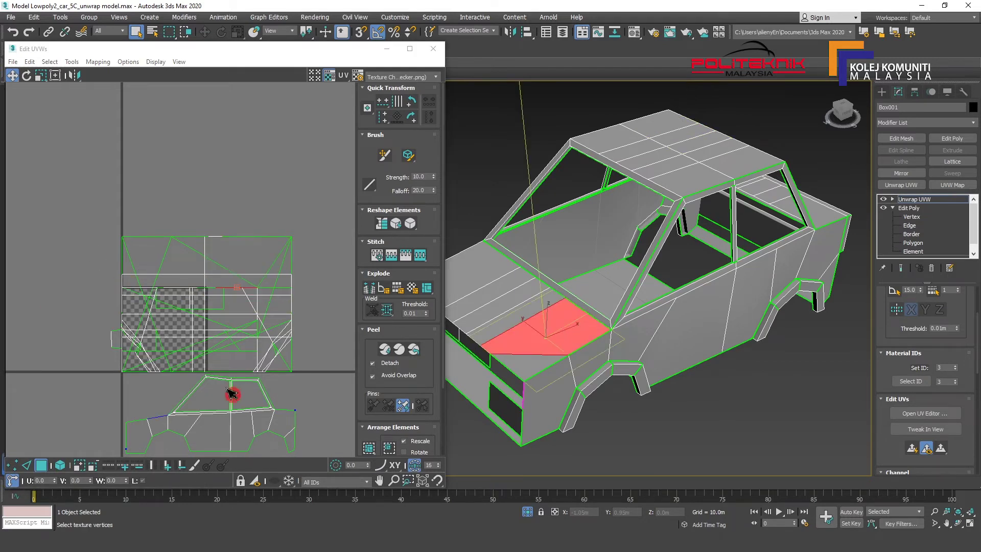
{"action": "left_click", "coordinate": [240, 327]}
{"action": "mouse_move", "coordinate": [240, 327]}
{"action": "left_mouse_down"}
{"action": "mouse_move", "coordinate": [248, 218]}
{"action": "mouse_move", "coordinate": [260, 207]}
{"action": "left_mouse_up"}
- Move the two small UV pieces up-right and the car-side shell onto the checker tile
{"action": "left_click", "coordinate": [145, 364]}
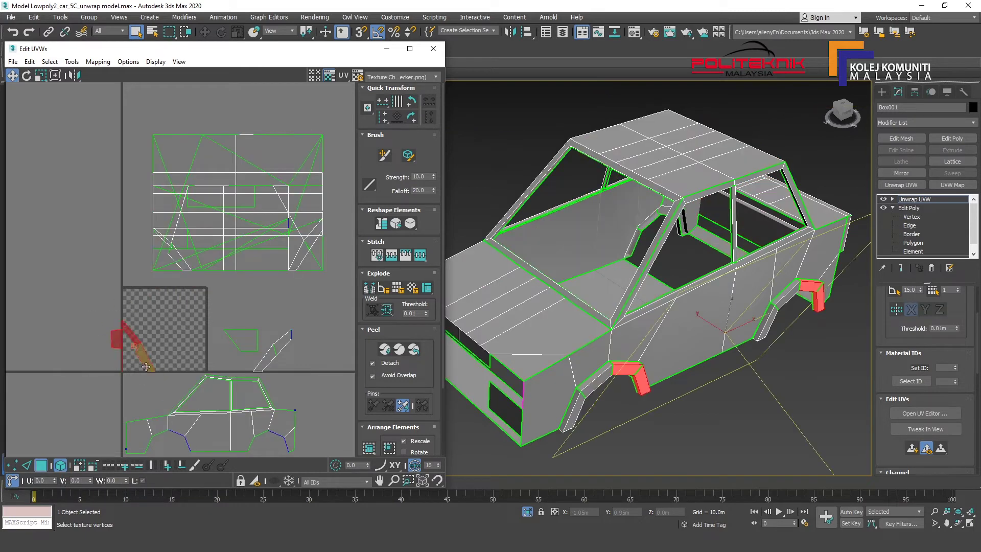
{"action": "left_click_drag", "start_coordinate": [205, 376], "coordinate": [205, 376]}
{"action": "left_click_drag", "start_coordinate": [243, 344], "coordinate": [263, 304]}
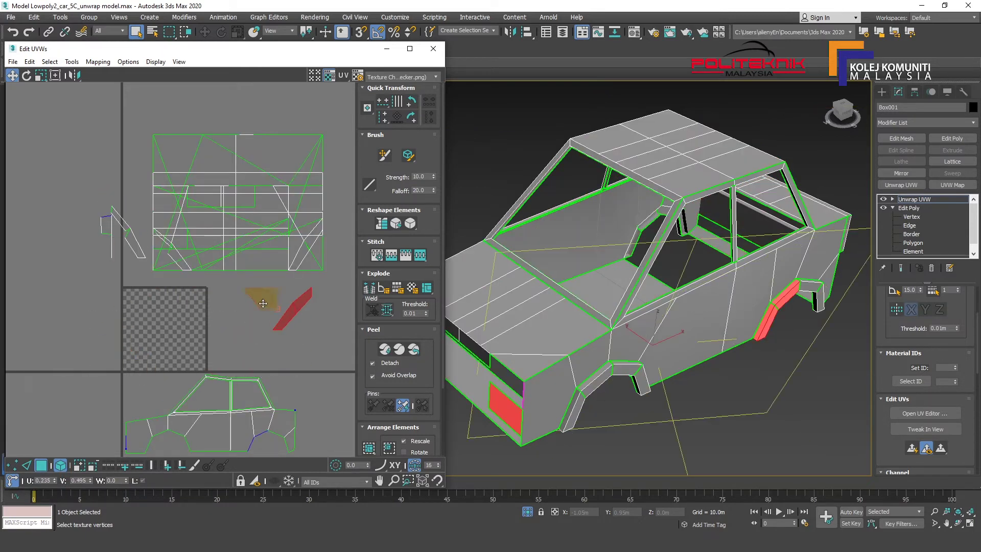
{"action": "left_click", "coordinate": [229, 407]}
{"action": "left_click_drag", "start_coordinate": [233, 430], "coordinate": [173, 340]}
- Pack Normalize the car-side shell into the texture tile
{"action": "left_click_drag", "start_coordinate": [434, 354], "coordinate": [433, 270]}
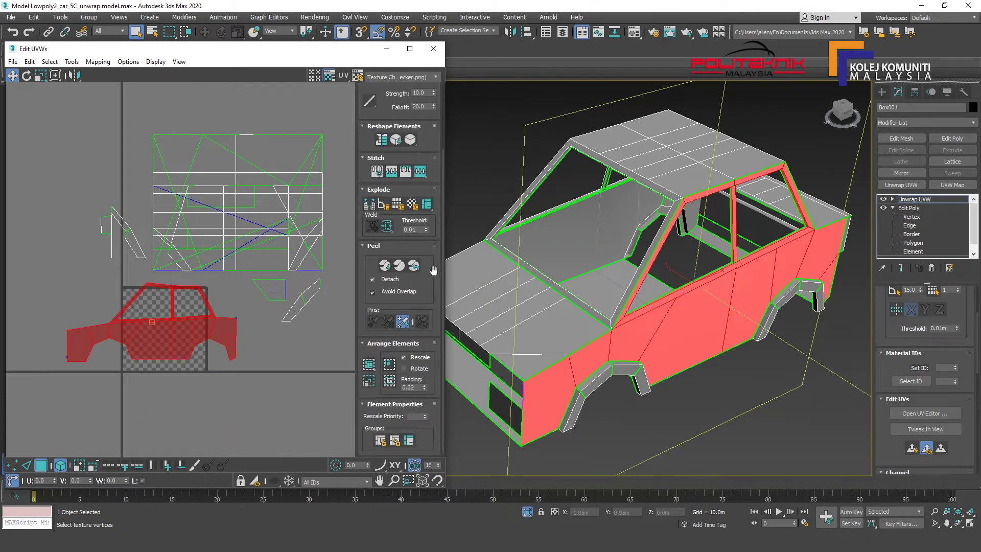
{"action": "left_click", "coordinate": [370, 382]}
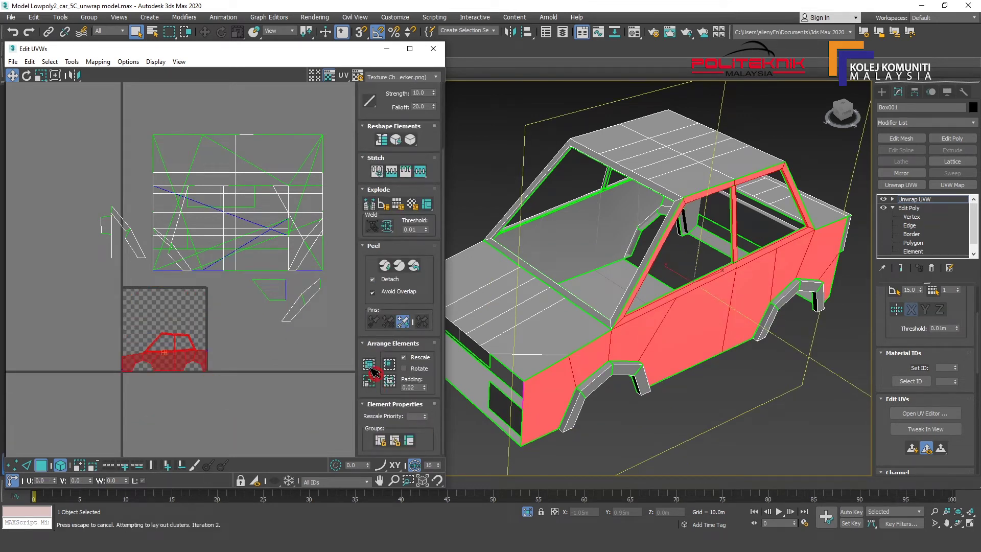
{"action": "scroll", "coordinate": [197, 235], "scroll_direction": "up", "scroll_amount": 6}
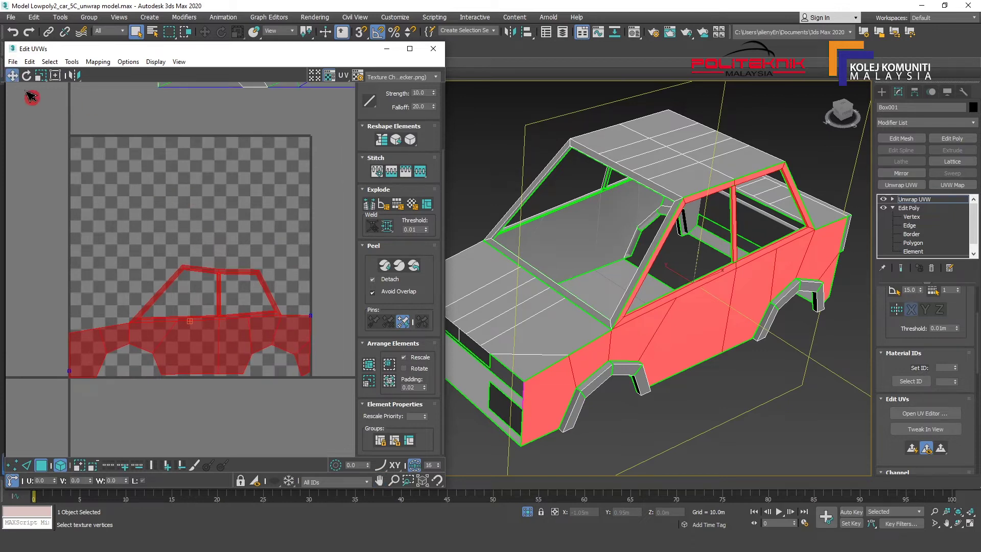
- Scale the car-side shell to 34% and place it at the tile's upper-left corner
{"action": "left_click", "coordinate": [43, 76]}
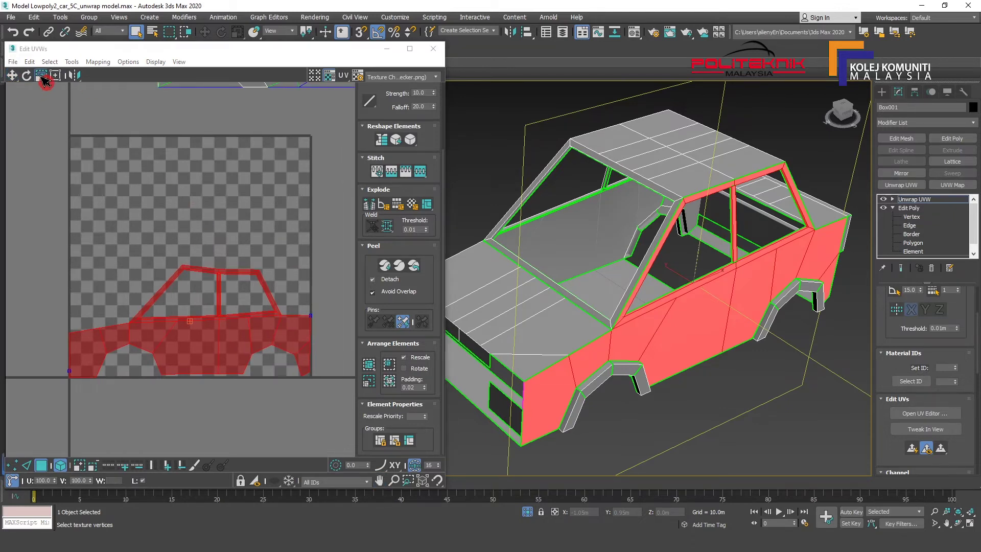
{"action": "right_click", "coordinate": [214, 235]}
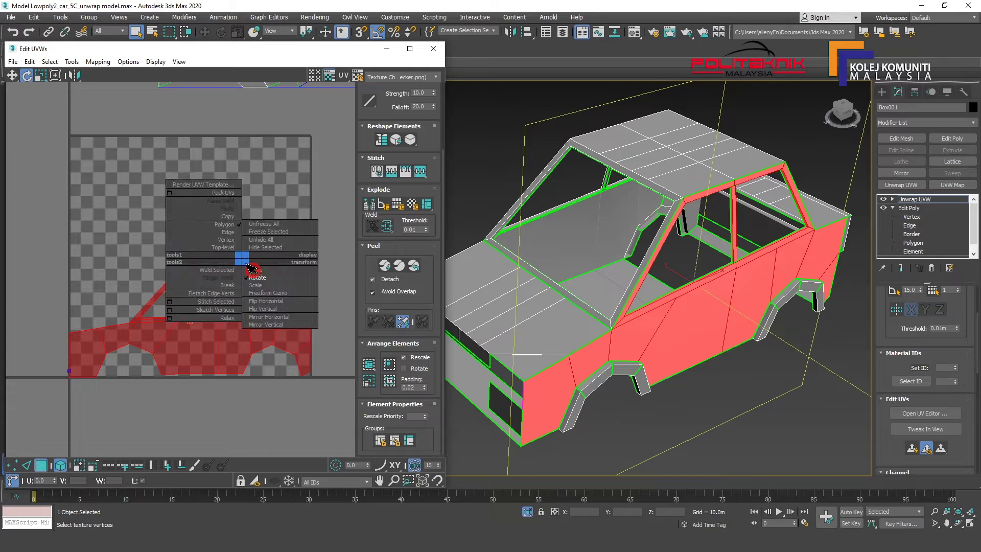
{"action": "left_click", "coordinate": [247, 254]}
{"action": "left_click_drag", "start_coordinate": [247, 254], "coordinate": [179, 395]}
{"action": "right_click", "coordinate": [207, 330]}
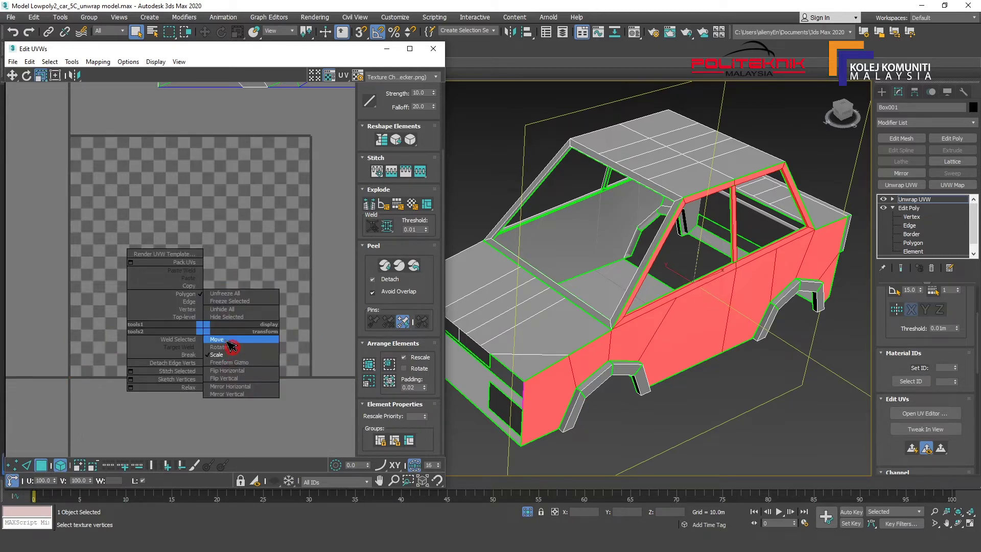
{"action": "left_click", "coordinate": [279, 338]}
{"action": "left_click_drag", "start_coordinate": [205, 327], "coordinate": [140, 169]}
{"action": "middle_click_drag", "start_coordinate": [226, 257], "coordinate": [210, 301]}
{"action": "scroll", "coordinate": [193, 329], "scroll_direction": "down", "scroll_amount": 3}
{"action": "scroll", "coordinate": [188, 332], "scroll_direction": "down", "scroll_amount": 2}
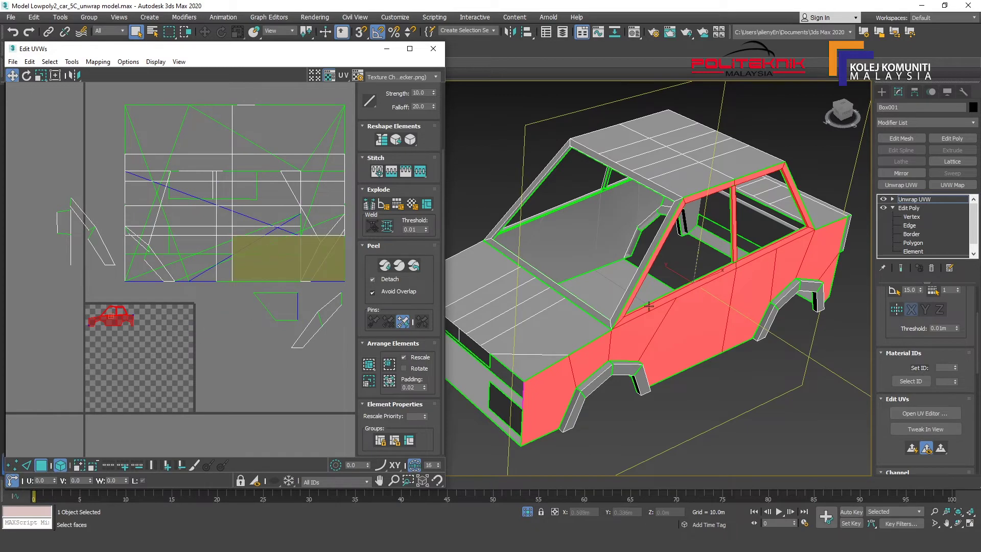
- Select a door face and add the neighbouring side panel faces to it
{"action": "scroll", "coordinate": [673, 255], "scroll_direction": "up", "scroll_amount": 3}
{"action": "mouse_move", "coordinate": [673, 255]}
{"action": "middle_mouse_down", "text": "alt"}
{"action": "mouse_move", "coordinate": [639, 240]}
{"action": "mouse_move", "coordinate": [634, 259]}
{"action": "middle_mouse_up", "text": "alt"}
{"action": "left_click", "coordinate": [631, 264]}
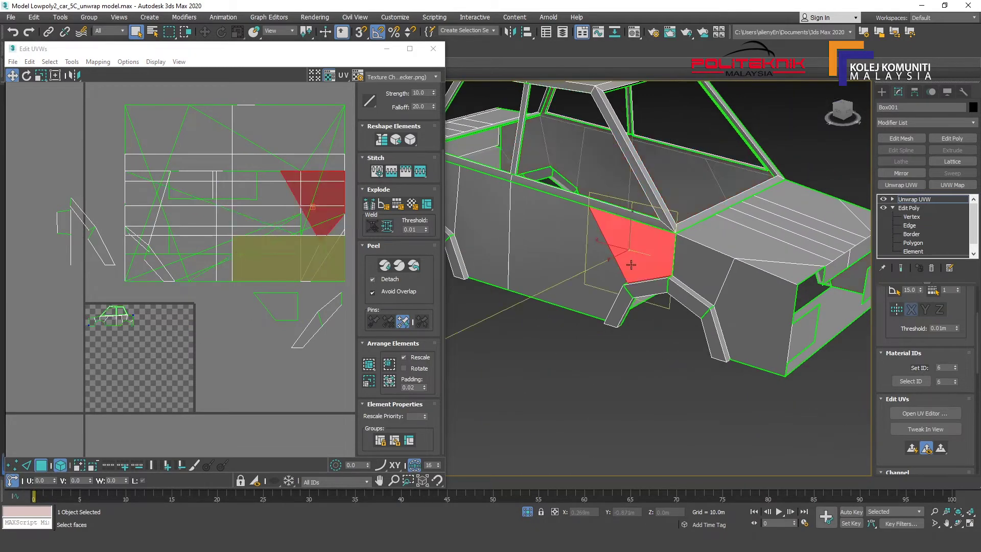
{"action": "scroll", "coordinate": [631, 264], "scroll_direction": "down", "scroll_amount": 2}
{"action": "left_click", "coordinate": [680, 263], "text": "ctrl"}
{"action": "left_click", "coordinate": [511, 238], "text": "ctrl"}
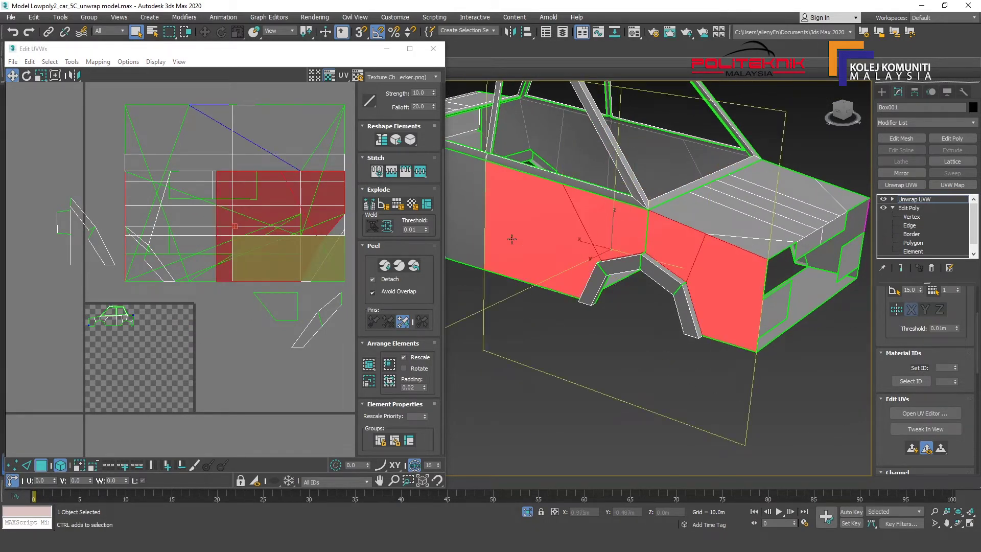
{"action": "scroll", "coordinate": [512, 238], "scroll_direction": "down", "scroll_amount": 2}
{"action": "left_click", "coordinate": [714, 285], "text": "ctrl"}
{"action": "left_click", "coordinate": [562, 215], "text": "ctrl"}
{"action": "scroll", "coordinate": [627, 225], "scroll_direction": "up", "scroll_amount": 2}
{"action": "scroll", "coordinate": [631, 269], "scroll_direction": "up", "scroll_amount": 1}
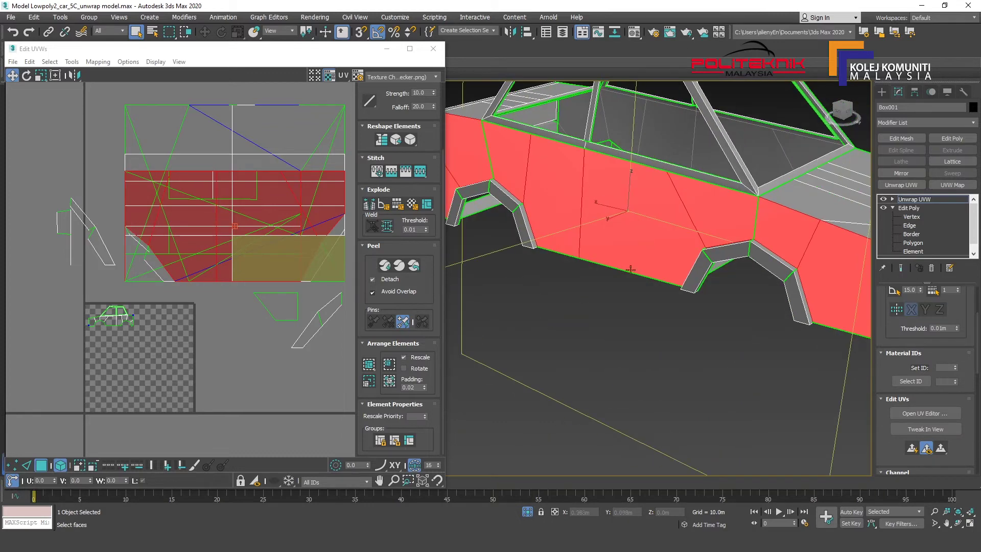
{"action": "left_click", "coordinate": [792, 412]}
{"action": "scroll", "coordinate": [967, 338], "scroll_direction": "up", "scroll_amount": 3}
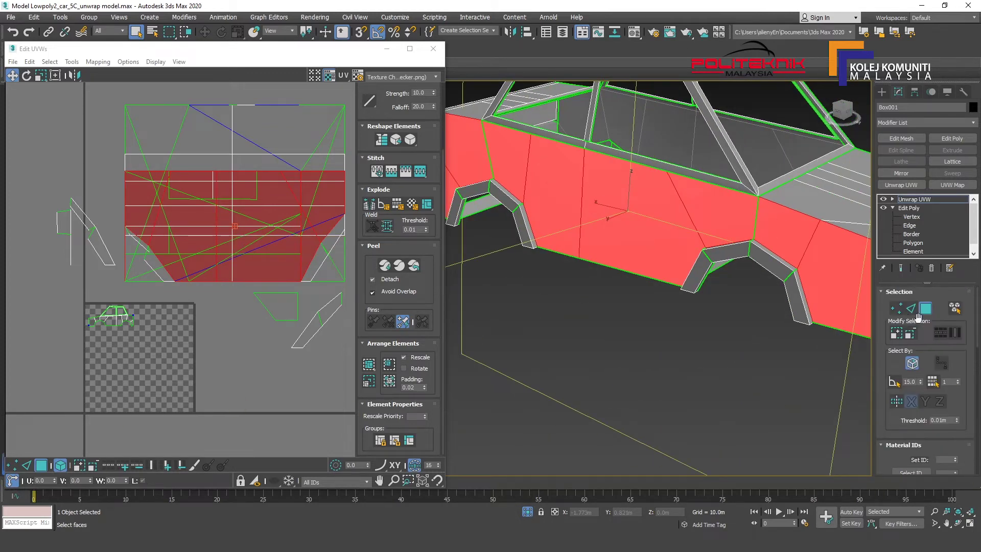
- Grow the selection, undo the extra faces, and add the A-pillar face
{"action": "left_click", "coordinate": [902, 339]}
{"action": "middle_click_drag", "start_coordinate": [614, 307], "coordinate": [680, 313], "text": "alt"}
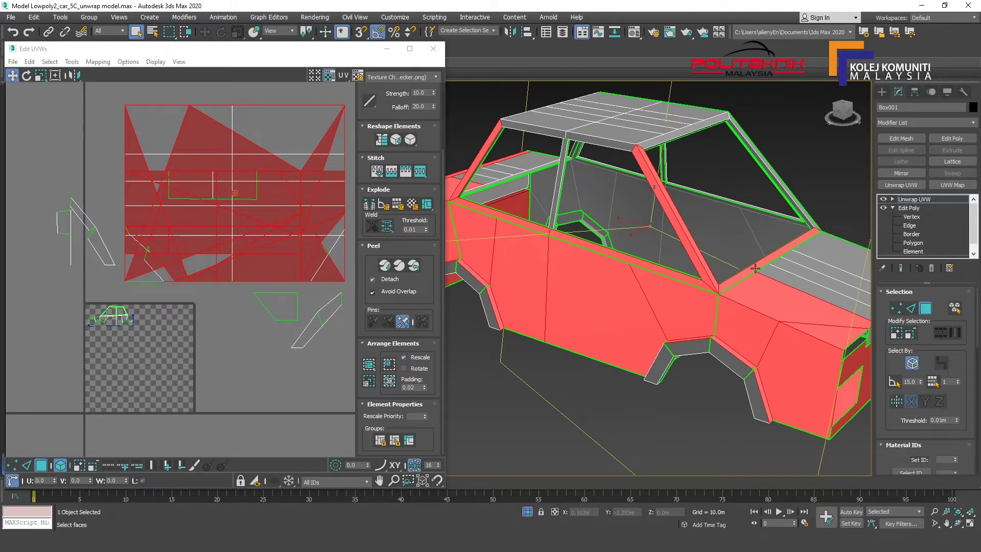
{"action": "mouse_move", "coordinate": [552, 275]}
{"action": "middle_mouse_down", "text": "alt"}
{"action": "mouse_move", "coordinate": [710, 287]}
{"action": "mouse_move", "coordinate": [697, 302]}
{"action": "middle_mouse_up", "text": "alt"}
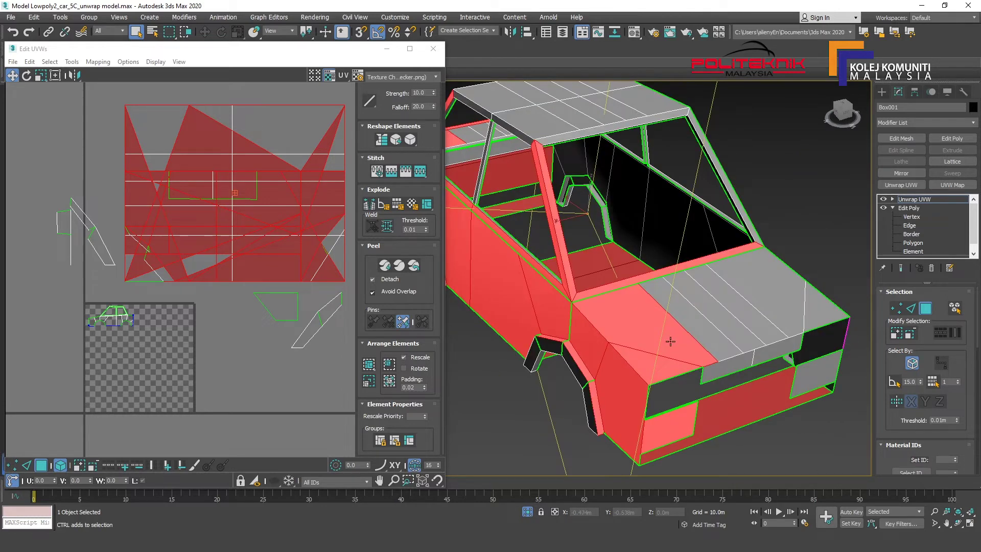
{"action": "middle_click_drag", "start_coordinate": [670, 342], "coordinate": [663, 332], "text": "alt"}
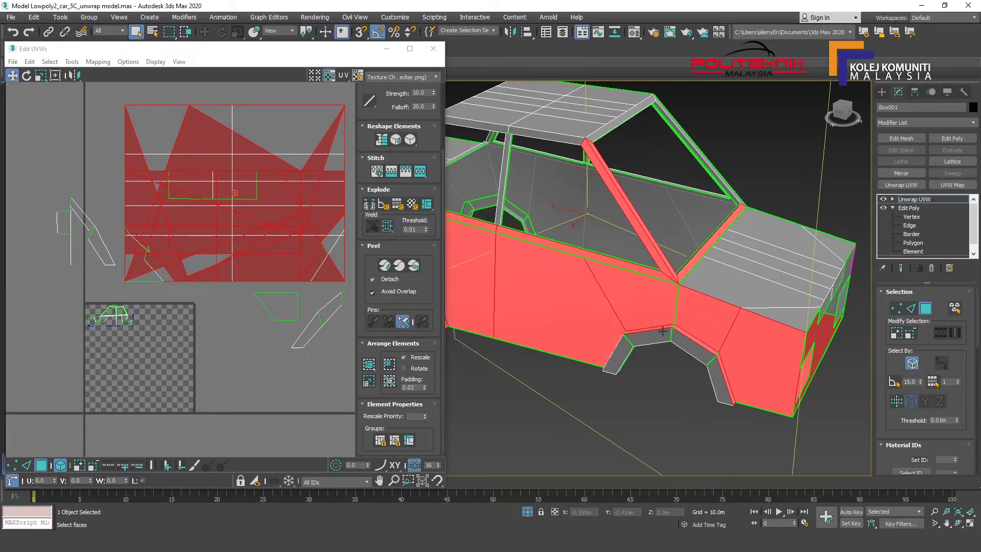
{"action": "key", "text": "ctrl+z"}
{"action": "middle_click_drag", "start_coordinate": [613, 255], "coordinate": [543, 245], "text": "alt"}
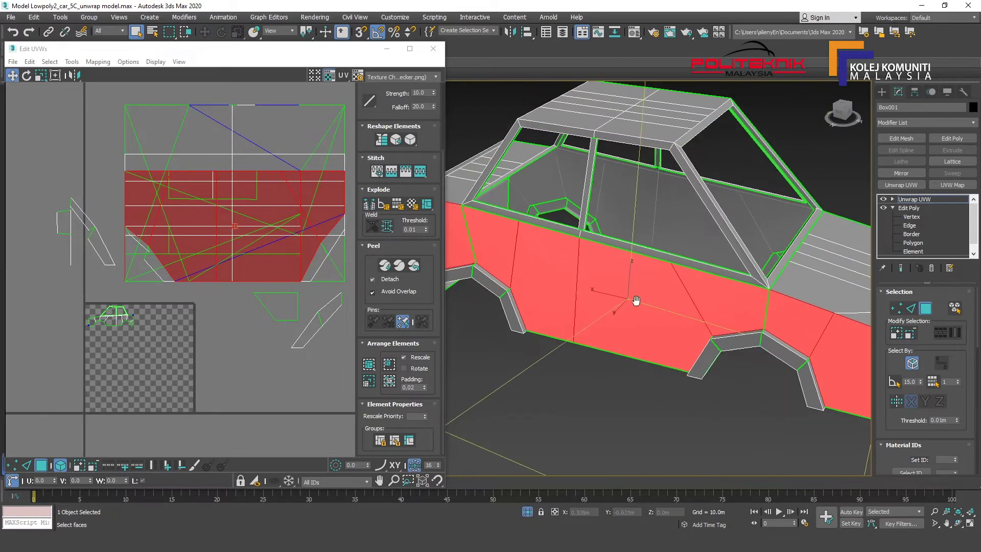
{"action": "left_click", "coordinate": [506, 143], "text": "ctrl"}
- Orbit and pan around the cabin and window frame, then return focus to the UV editor
{"action": "middle_click_drag", "start_coordinate": [543, 127], "coordinate": [678, 190], "text": "alt"}
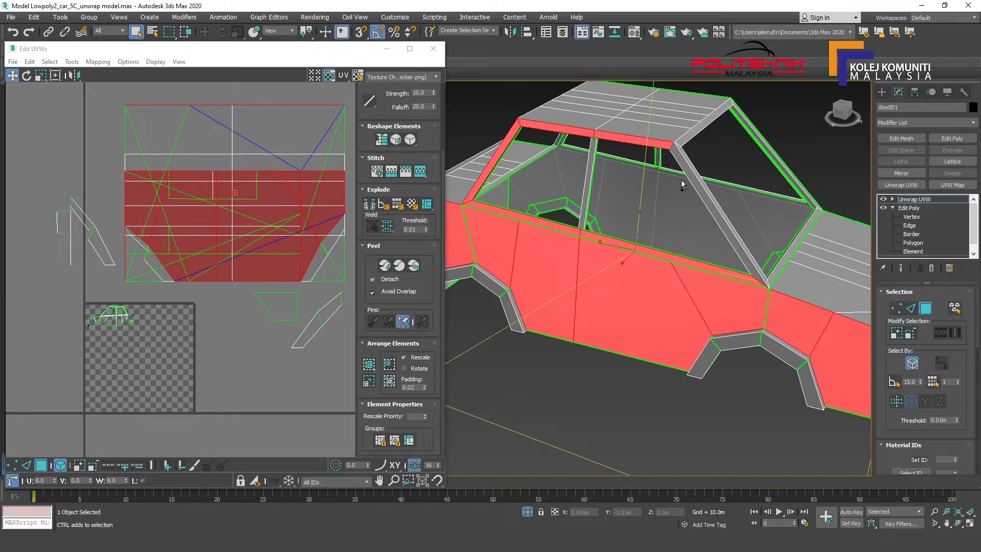
{"action": "scroll", "coordinate": [603, 179], "scroll_direction": "down", "scroll_amount": 5}
{"action": "middle_click_drag", "start_coordinate": [546, 286], "coordinate": [654, 215]}
{"action": "scroll", "coordinate": [654, 215], "scroll_direction": "up", "scroll_amount": 5}
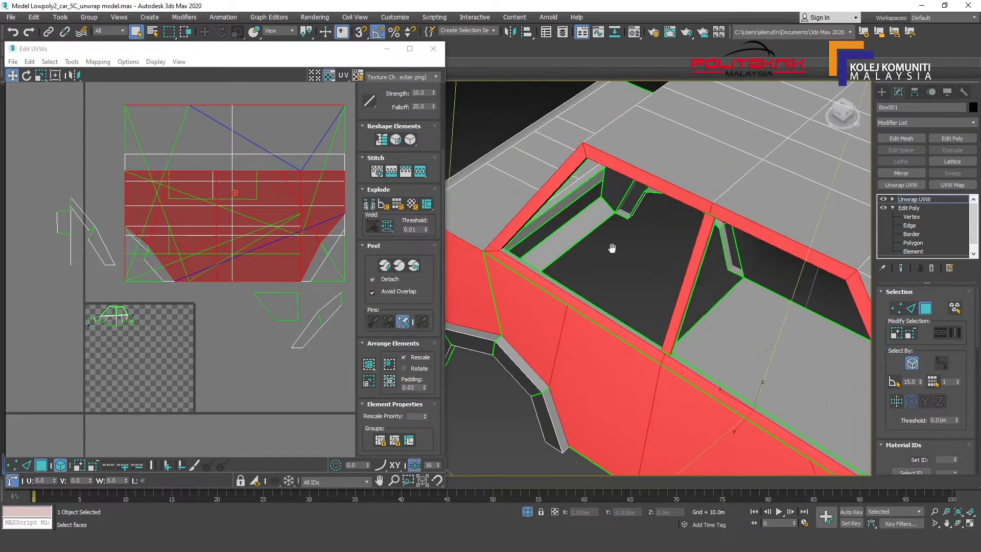
{"action": "scroll", "coordinate": [613, 247], "scroll_direction": "up", "scroll_amount": 3}
{"action": "scroll", "coordinate": [715, 301], "scroll_direction": "up", "scroll_amount": 3}
{"action": "middle_click_drag", "start_coordinate": [714, 302], "coordinate": [670, 250], "text": "alt"}
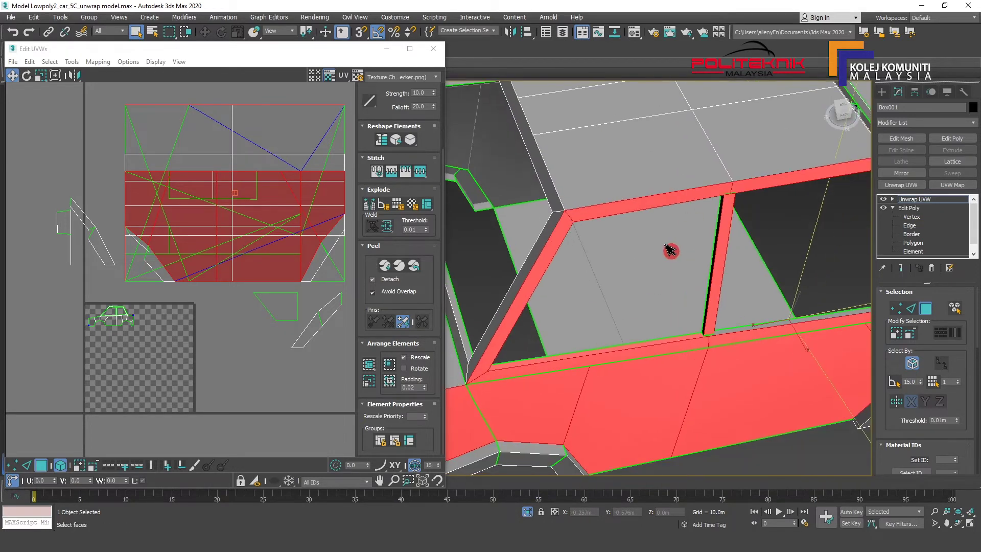
{"action": "mouse_move", "coordinate": [665, 298]}
{"action": "middle_mouse_down", "text": "alt"}
{"action": "mouse_move", "coordinate": [727, 336]}
{"action": "mouse_move", "coordinate": [598, 211]}
{"action": "mouse_move", "coordinate": [686, 192]}
{"action": "mouse_move", "coordinate": [637, 231]}
{"action": "mouse_move", "coordinate": [668, 272]}
{"action": "mouse_move", "coordinate": [689, 327]}
{"action": "mouse_move", "coordinate": [682, 276]}
{"action": "middle_mouse_up", "text": "alt"}
{"action": "scroll", "coordinate": [668, 271], "scroll_direction": "down", "scroll_amount": 5}
{"action": "left_click", "coordinate": [327, 363]}
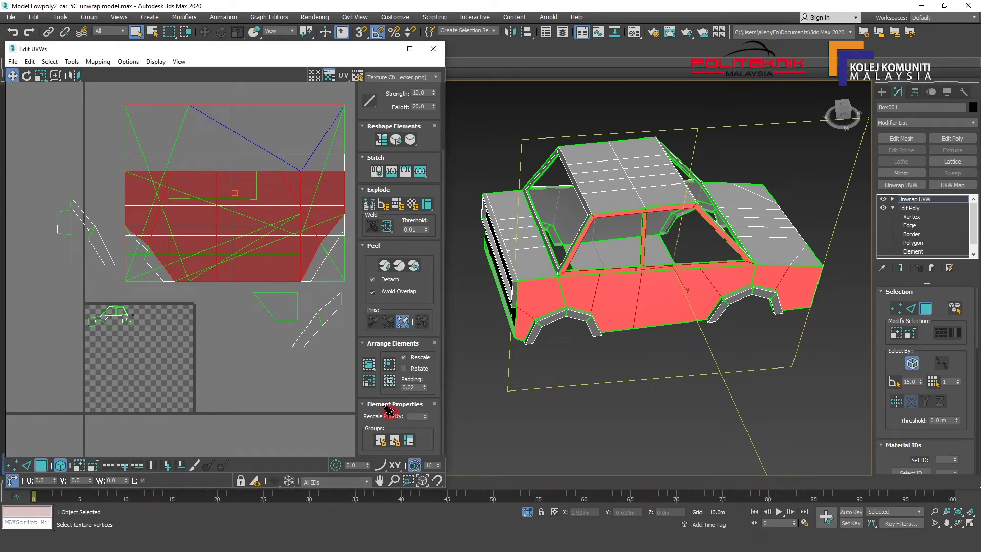
- Move the flattened side cluster lower left, stand it upright and shrink it
{"action": "mouse_move", "coordinate": [266, 225]}
{"action": "left_mouse_down"}
{"action": "mouse_move", "coordinate": [265, 403]}
{"action": "mouse_move", "coordinate": [219, 424]}
{"action": "left_mouse_up"}
{"action": "right_click", "coordinate": [266, 404]}
{"action": "left_click", "coordinate": [269, 406]}
{"action": "right_click", "coordinate": [220, 424]}
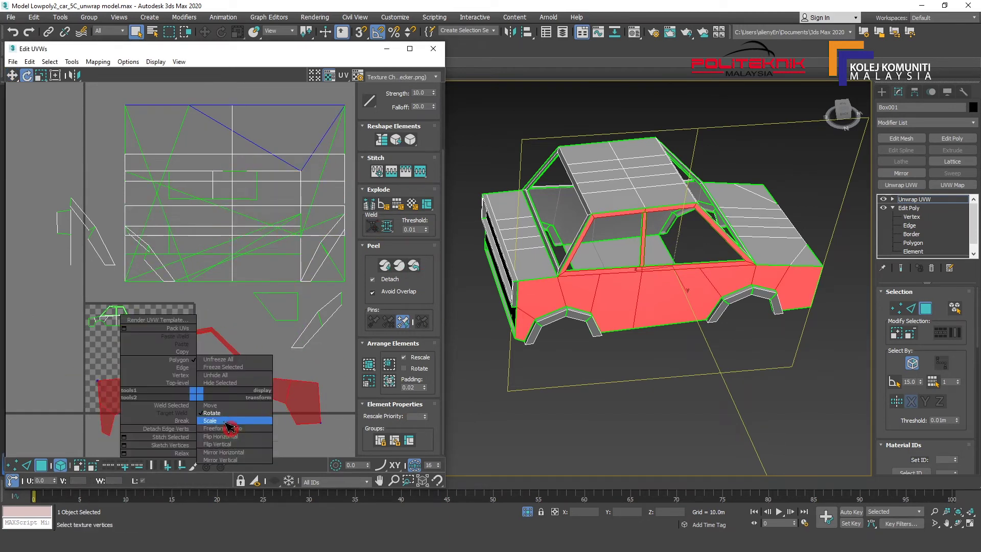
{"action": "left_click", "coordinate": [245, 482]}
{"action": "left_click_drag", "start_coordinate": [245, 483], "coordinate": [175, 458]}
- Move the side cluster into the checker square and scale it to fit
{"action": "right_click", "coordinate": [220, 395]}
{"action": "left_click", "coordinate": [241, 407]}
{"action": "left_click_drag", "start_coordinate": [240, 406], "coordinate": [133, 349]}
{"action": "right_click", "coordinate": [133, 349]}
{"action": "left_click", "coordinate": [153, 384]}
{"action": "mouse_move", "coordinate": [154, 384]}
{"action": "left_mouse_down"}
{"action": "mouse_move", "coordinate": [107, 387]}
{"action": "mouse_move", "coordinate": [131, 322]}
{"action": "left_mouse_up"}
- Fine-tune the lower car-side cluster's position and scale inside the 0–1 tile
{"action": "right_click", "coordinate": [123, 352]}
{"action": "left_click", "coordinate": [137, 361]}
{"action": "right_click", "coordinate": [129, 323]}
{"action": "left_click", "coordinate": [126, 331]}
{"action": "right_click", "coordinate": [136, 326]}
{"action": "left_click", "coordinate": [149, 335]}
{"action": "left_click", "coordinate": [127, 345]}
{"action": "scroll", "coordinate": [154, 307], "scroll_direction": "up", "scroll_amount": 4}
{"action": "right_click", "coordinate": [190, 236]}
{"action": "left_click", "coordinate": [189, 244]}
{"action": "scroll", "coordinate": [204, 266], "scroll_direction": "down", "scroll_amount": 5}
- Select the whole side body element on the car from a top-down view
{"action": "mouse_move", "coordinate": [657, 308]}
{"action": "middle_mouse_down", "text": "alt"}
{"action": "mouse_move", "coordinate": [663, 287]}
{"action": "mouse_move", "coordinate": [590, 284]}
{"action": "middle_mouse_up", "text": "alt"}
{"action": "left_click", "coordinate": [663, 287]}
{"action": "left_click", "coordinate": [589, 284]}
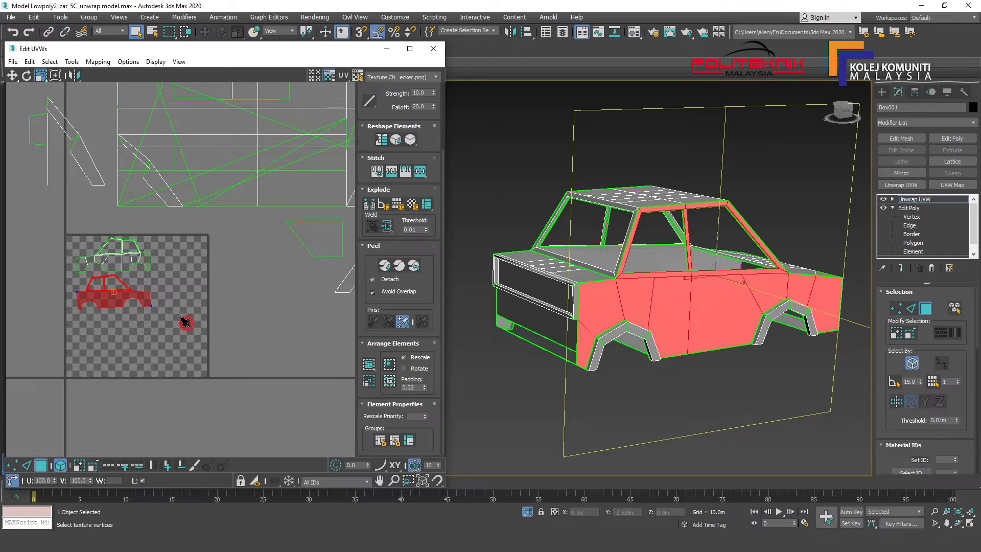
{"action": "middle_click_drag", "start_coordinate": [639, 310], "coordinate": [615, 303], "text": "alt"}
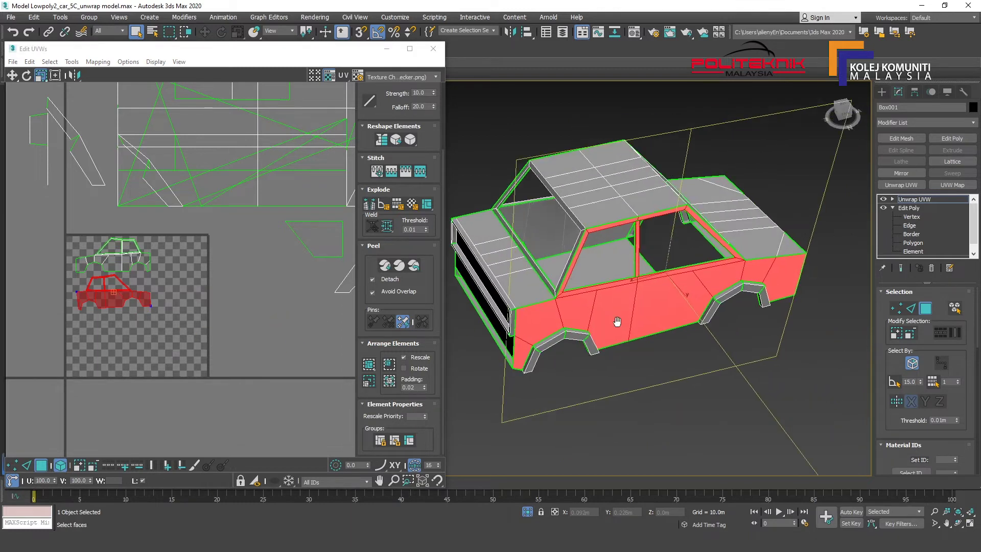
- Select the front and rear roof faces of the car
{"action": "left_click", "coordinate": [591, 275]}
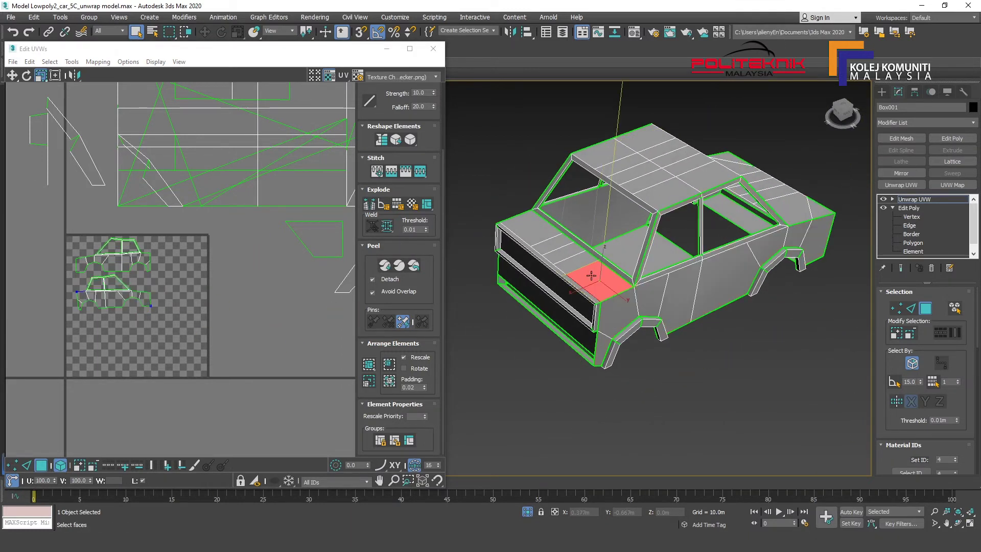
{"action": "middle_click_drag", "start_coordinate": [538, 231], "coordinate": [585, 246]}
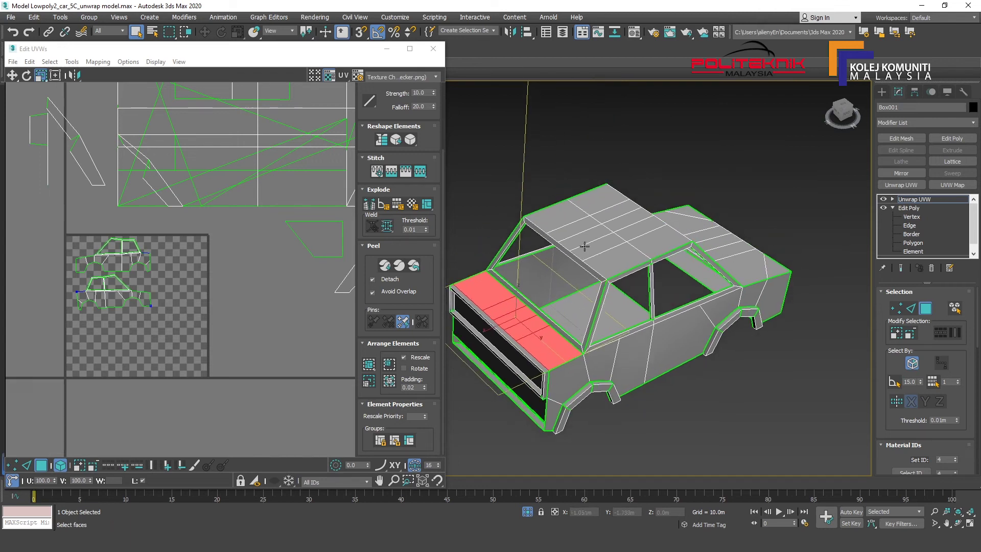
{"action": "middle_click_drag", "start_coordinate": [550, 311], "coordinate": [564, 272]}
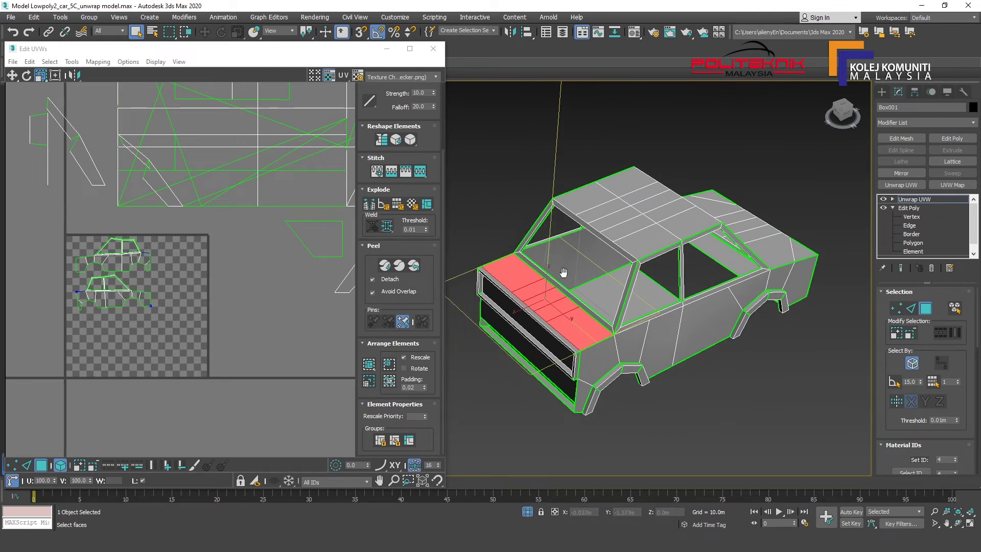
{"action": "left_click", "coordinate": [645, 233]}
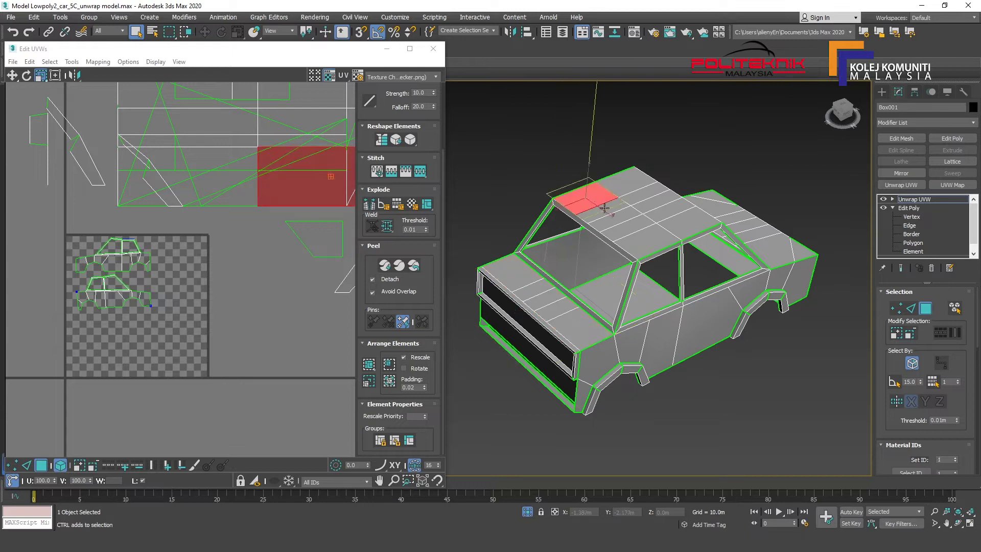
{"action": "left_click", "coordinate": [597, 257], "text": "ctrl"}
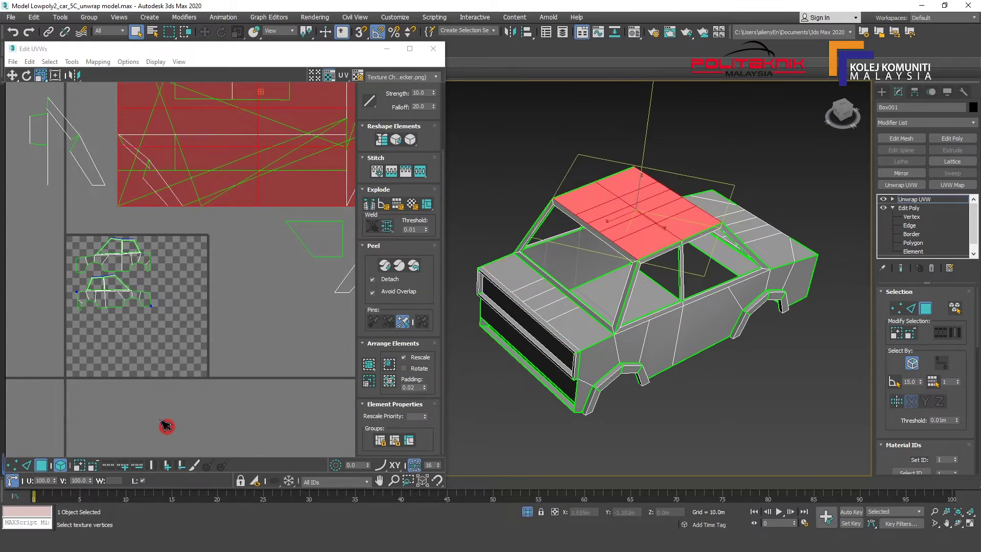
{"action": "scroll", "coordinate": [244, 271], "scroll_direction": "down", "scroll_amount": 3}
{"action": "right_click", "coordinate": [248, 173]}
{"action": "left_click", "coordinate": [268, 193]}
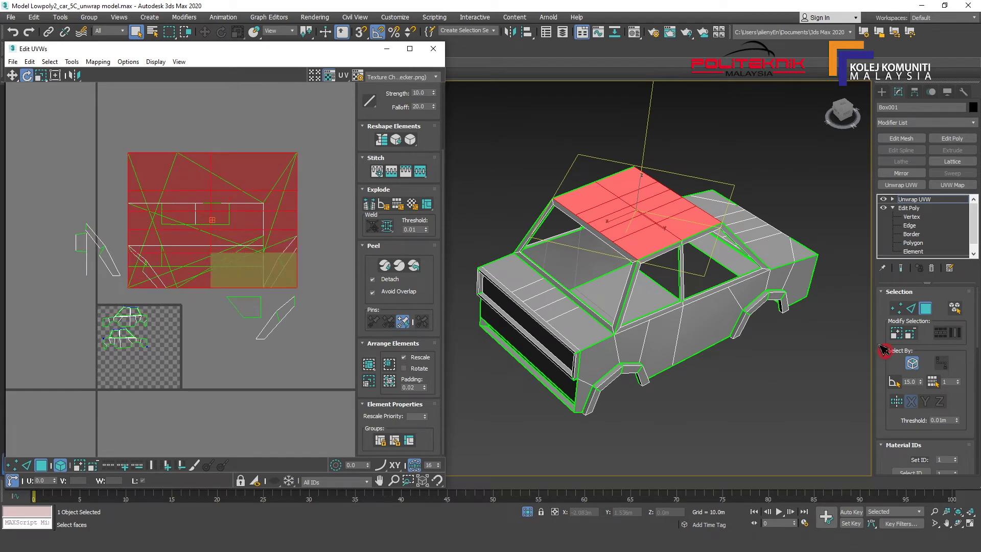
- Grow the roof selection, then undo it back to the roof top
{"action": "left_click", "coordinate": [899, 334]}
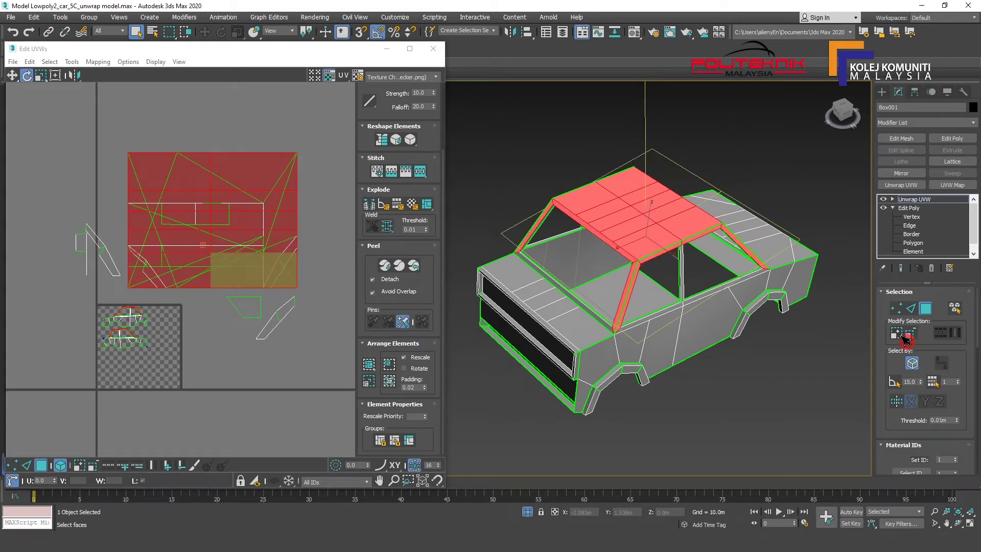
{"action": "scroll", "coordinate": [652, 237], "scroll_direction": "up", "scroll_amount": 2}
{"action": "scroll", "coordinate": [707, 212], "scroll_direction": "up", "scroll_amount": 2}
{"action": "scroll", "coordinate": [675, 282], "scroll_direction": "up", "scroll_amount": 2}
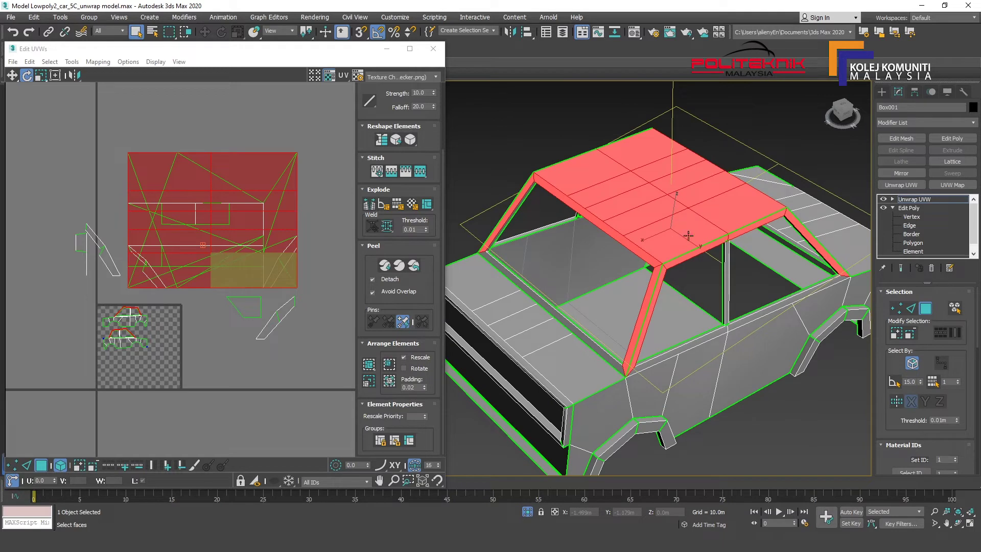
{"action": "key", "text": "ctrl+z"}
{"action": "left_click", "coordinate": [123, 427]}
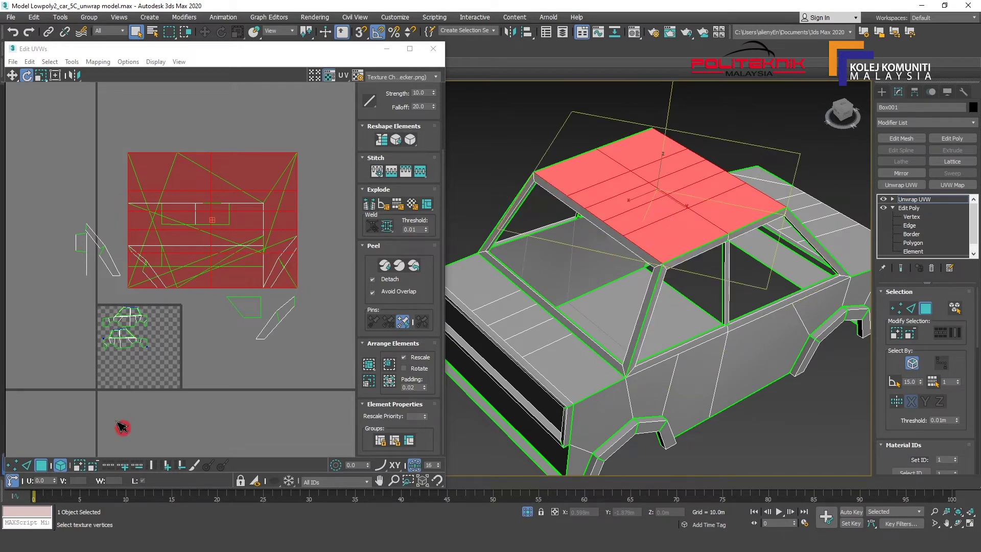
- Add the front pillar, trunk, side pillars and bottom sill faces to the selection
{"action": "left_click", "coordinate": [519, 199], "text": "ctrl"}
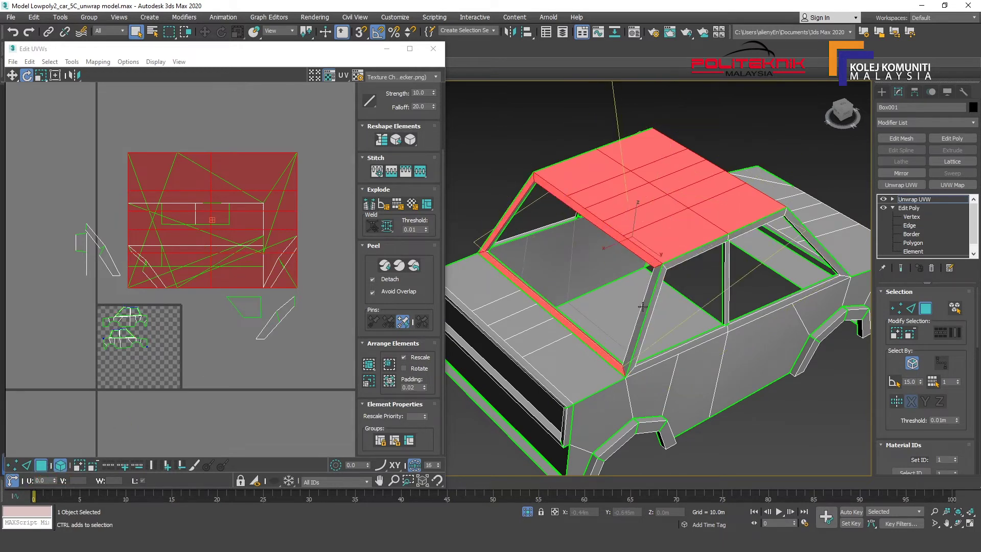
{"action": "mouse_move", "coordinate": [607, 238]}
{"action": "middle_mouse_down", "text": "alt"}
{"action": "mouse_move", "coordinate": [559, 234]}
{"action": "mouse_move", "coordinate": [760, 252]}
{"action": "middle_mouse_up", "text": "alt"}
{"action": "left_click", "coordinate": [776, 299], "text": "ctrl"}
{"action": "mouse_move", "coordinate": [776, 299]}
{"action": "middle_mouse_down", "text": "alt"}
{"action": "mouse_move", "coordinate": [718, 254]}
{"action": "mouse_move", "coordinate": [703, 287]}
{"action": "middle_mouse_up", "text": "alt"}
{"action": "left_click", "coordinate": [704, 288], "text": "ctrl"}
{"action": "left_click", "coordinate": [542, 383], "text": "ctrl"}
{"action": "left_click", "coordinate": [472, 305], "text": "ctrl"}
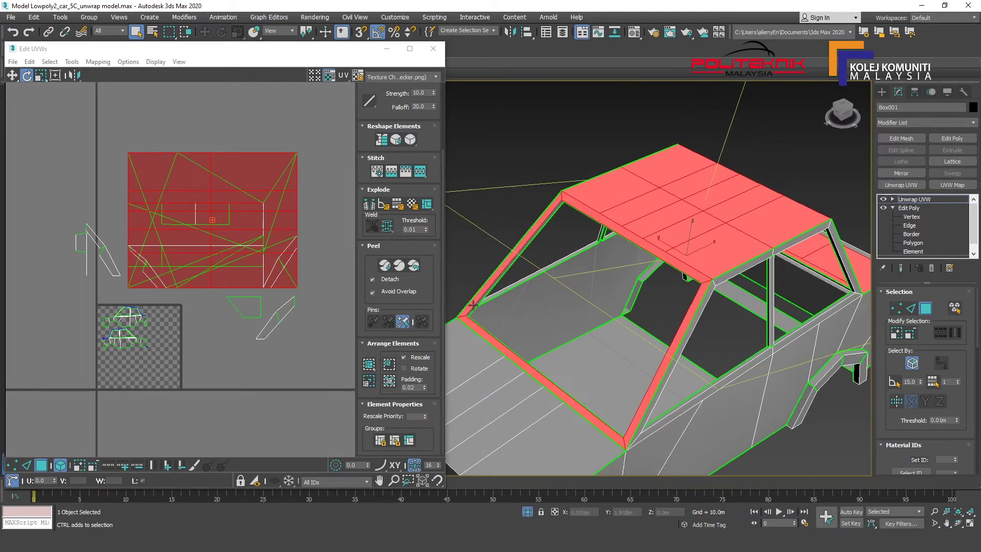
{"action": "mouse_move", "coordinate": [477, 305]}
{"action": "middle_mouse_down", "text": "alt"}
{"action": "mouse_move", "coordinate": [505, 261]}
{"action": "mouse_move", "coordinate": [570, 295]}
{"action": "mouse_move", "coordinate": [772, 191]}
{"action": "mouse_move", "coordinate": [602, 311]}
{"action": "mouse_move", "coordinate": [514, 286]}
{"action": "mouse_move", "coordinate": [682, 254]}
{"action": "middle_mouse_up", "text": "alt"}
{"action": "scroll", "coordinate": [602, 311], "scroll_direction": "up", "scroll_amount": 5}
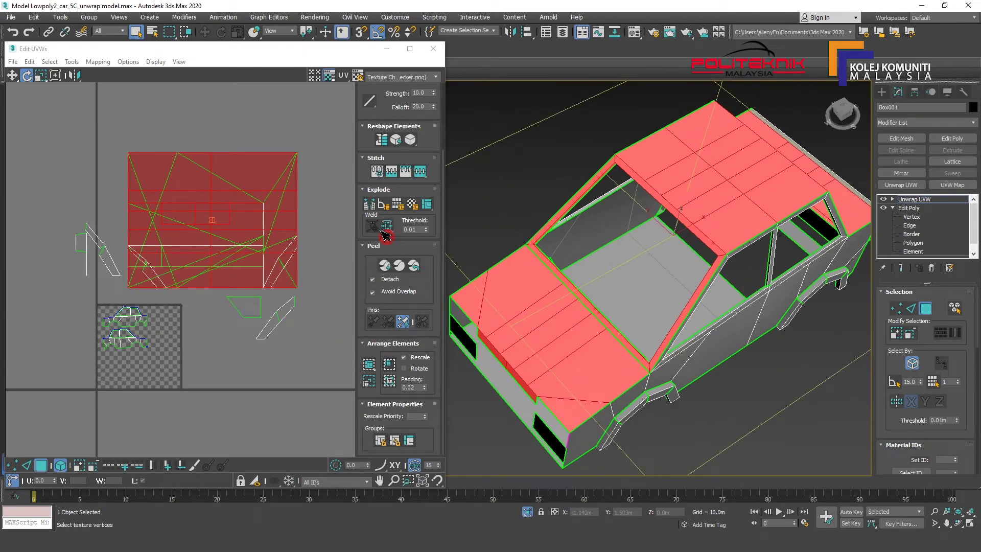
- Quick Peel the selected top faces, move the piece lower left and rotate it
{"action": "left_click", "coordinate": [385, 265]}
{"action": "right_click", "coordinate": [279, 220]}
{"action": "left_click", "coordinate": [293, 234]}
{"action": "mouse_move", "coordinate": [288, 199]}
{"action": "left_mouse_down"}
{"action": "mouse_move", "coordinate": [219, 383]}
{"action": "mouse_move", "coordinate": [221, 438]}
{"action": "mouse_move", "coordinate": [226, 262]}
{"action": "left_mouse_up"}
{"action": "scroll", "coordinate": [218, 383], "scroll_direction": "up", "scroll_amount": 3}
{"action": "right_click", "coordinate": [190, 330]}
{"action": "left_click", "coordinate": [208, 351]}
- Resize and reposition the top-surface UV piece, then clear the UV selection
{"action": "scroll", "coordinate": [225, 263], "scroll_direction": "up", "scroll_amount": 2}
{"action": "right_click", "coordinate": [219, 279]}
{"action": "left_click", "coordinate": [232, 291]}
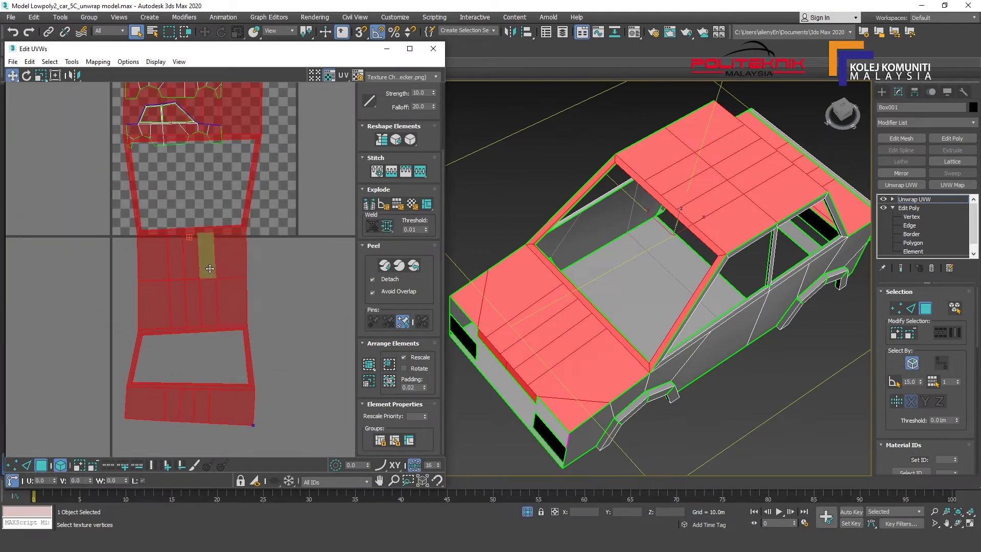
{"action": "scroll", "coordinate": [233, 290], "scroll_direction": "up", "scroll_amount": 2}
{"action": "right_click", "coordinate": [269, 287]}
{"action": "left_click", "coordinate": [287, 316]}
{"action": "mouse_move", "coordinate": [286, 317]}
{"action": "left_mouse_down"}
{"action": "mouse_move", "coordinate": [215, 377]}
{"action": "mouse_move", "coordinate": [274, 194]}
{"action": "left_mouse_up"}
{"action": "right_click", "coordinate": [230, 344]}
{"action": "left_click", "coordinate": [243, 356]}
{"action": "middle_click_drag", "start_coordinate": [274, 195], "coordinate": [275, 287]}
{"action": "left_click", "coordinate": [287, 179]}
- Select one wheel arch's faces and grow the selection to the whole arch
{"action": "mouse_move", "coordinate": [665, 326]}
{"action": "middle_mouse_down", "text": "alt"}
{"action": "mouse_move", "coordinate": [605, 291]}
{"action": "mouse_move", "coordinate": [712, 192]}
{"action": "mouse_move", "coordinate": [714, 307]}
{"action": "mouse_move", "coordinate": [741, 337]}
{"action": "mouse_move", "coordinate": [673, 314]}
{"action": "middle_mouse_up", "text": "alt"}
{"action": "left_click", "coordinate": [741, 340]}
{"action": "scroll", "coordinate": [179, 256], "scroll_direction": "down", "scroll_amount": 2}
{"action": "left_click", "coordinate": [636, 329], "text": "ctrl"}
{"action": "middle_click_drag", "start_coordinate": [748, 343], "coordinate": [662, 292]}
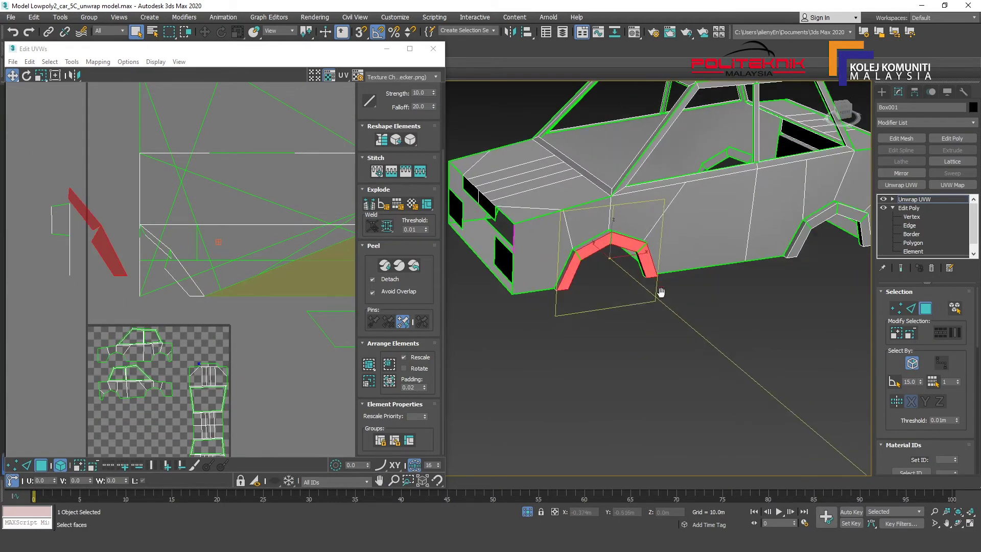
{"action": "middle_click_drag", "start_coordinate": [647, 232], "coordinate": [702, 324], "text": "alt"}
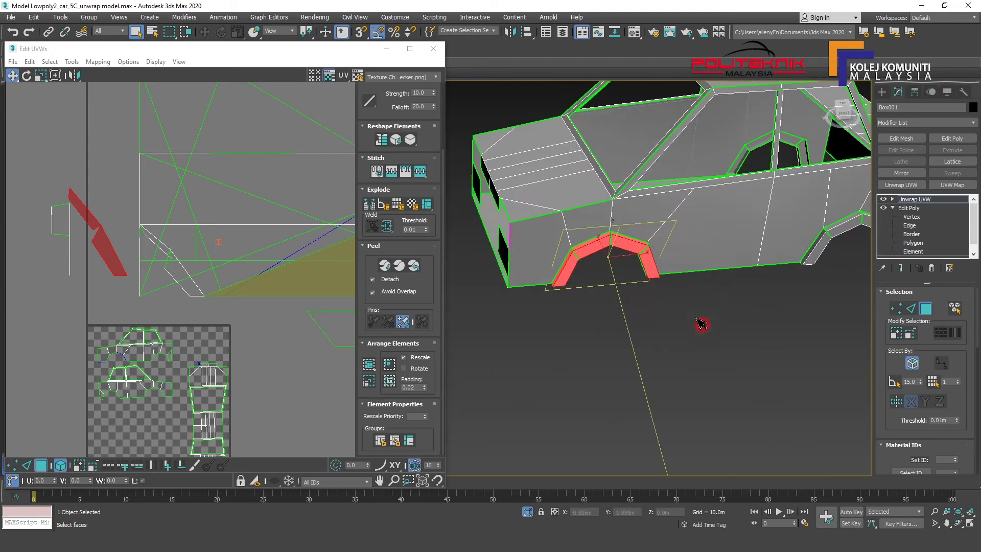
{"action": "left_click", "coordinate": [389, 328]}
- Flatten the first wheel arch into a UV arc and move it downward
{"action": "left_click", "coordinate": [415, 266]}
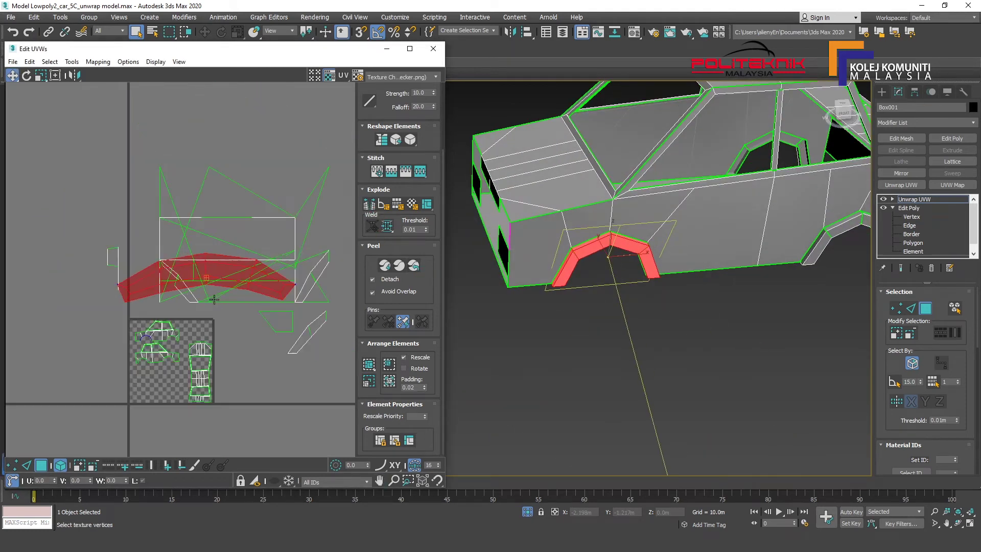
{"action": "right_click", "coordinate": [225, 261]}
{"action": "left_click_drag", "start_coordinate": [112, 282], "coordinate": [102, 404]}
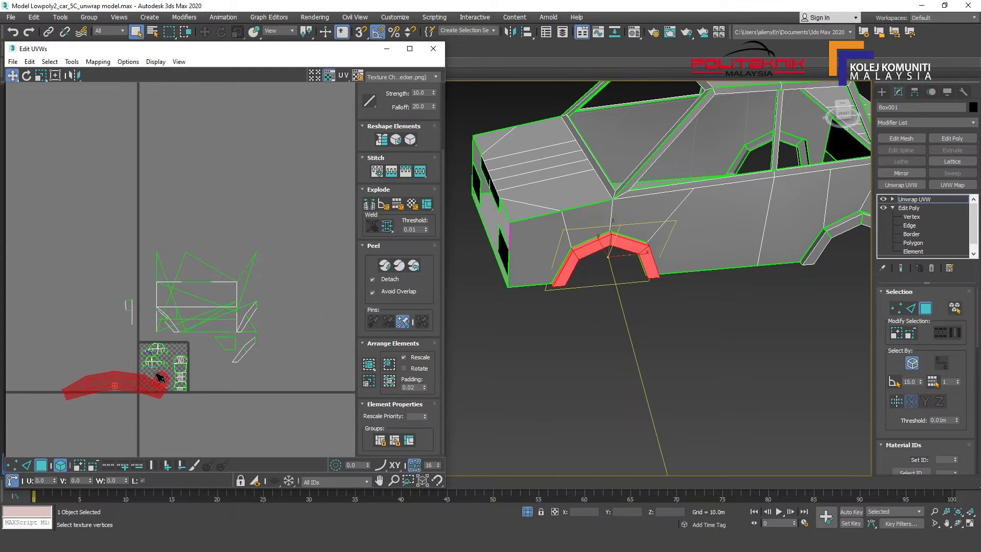
{"action": "scroll", "coordinate": [197, 333], "scroll_direction": "down", "scroll_amount": 3}
- Select and flatten the second wheel arch, placing its arc near the first
{"action": "middle_click_drag", "start_coordinate": [705, 317], "coordinate": [751, 304], "text": "alt"}
{"action": "left_click", "coordinate": [762, 278]}
{"action": "left_click_drag", "start_coordinate": [782, 275], "coordinate": [873, 300], "text": "ctrl"}
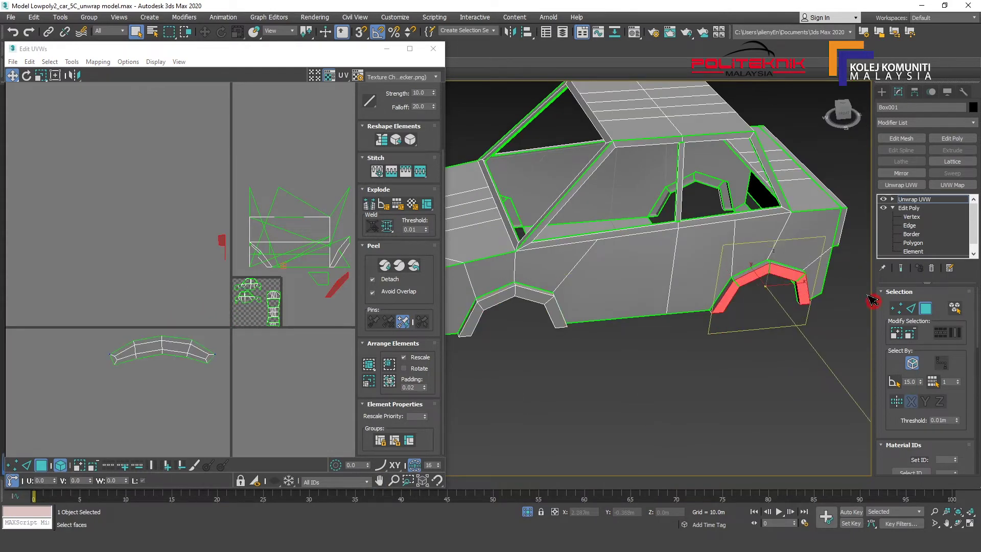
{"action": "left_click", "coordinate": [413, 265]}
{"action": "mouse_move", "coordinate": [318, 277]}
{"action": "left_mouse_down"}
{"action": "mouse_move", "coordinate": [182, 314]}
{"action": "mouse_move", "coordinate": [195, 323]}
{"action": "mouse_move", "coordinate": [194, 387]}
{"action": "left_mouse_up"}
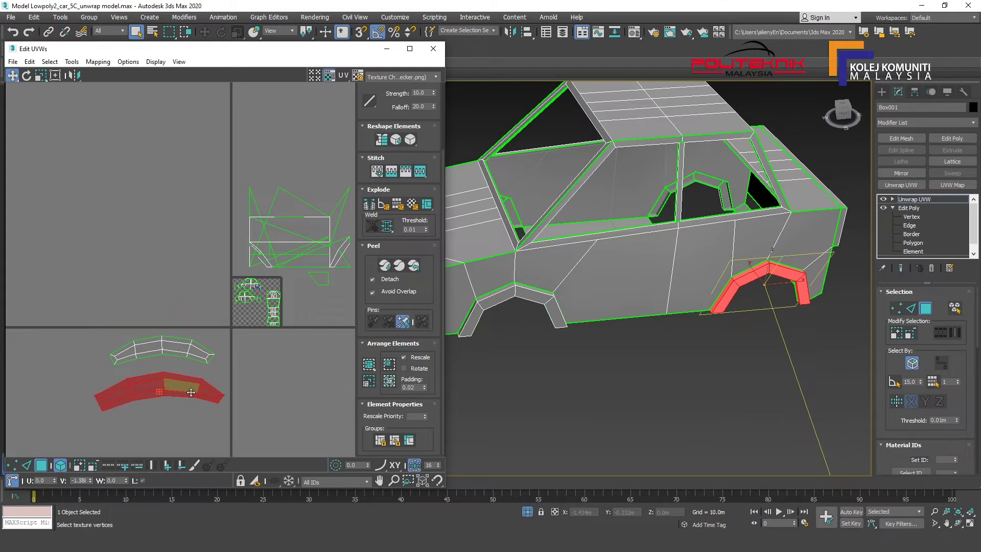
- Select the front wheel-arch faces and move their flattened piece left, rotated into place
{"action": "mouse_move", "coordinate": [654, 332]}
{"action": "middle_mouse_down", "text": "alt"}
{"action": "mouse_move", "coordinate": [667, 291]}
{"action": "mouse_move", "coordinate": [792, 329]}
{"action": "middle_mouse_up", "text": "alt"}
{"action": "scroll", "coordinate": [667, 292], "scroll_direction": "up", "scroll_amount": 5}
{"action": "left_click", "coordinate": [701, 337]}
{"action": "left_click", "coordinate": [611, 302], "text": "ctrl"}
{"action": "left_click", "coordinate": [437, 347]}
{"action": "mouse_move", "coordinate": [278, 273]}
{"action": "left_mouse_down"}
{"action": "mouse_move", "coordinate": [132, 285]}
{"action": "mouse_move", "coordinate": [62, 311]}
{"action": "left_mouse_up"}
{"action": "key", "text": "e"}
{"action": "key", "text": "w"}
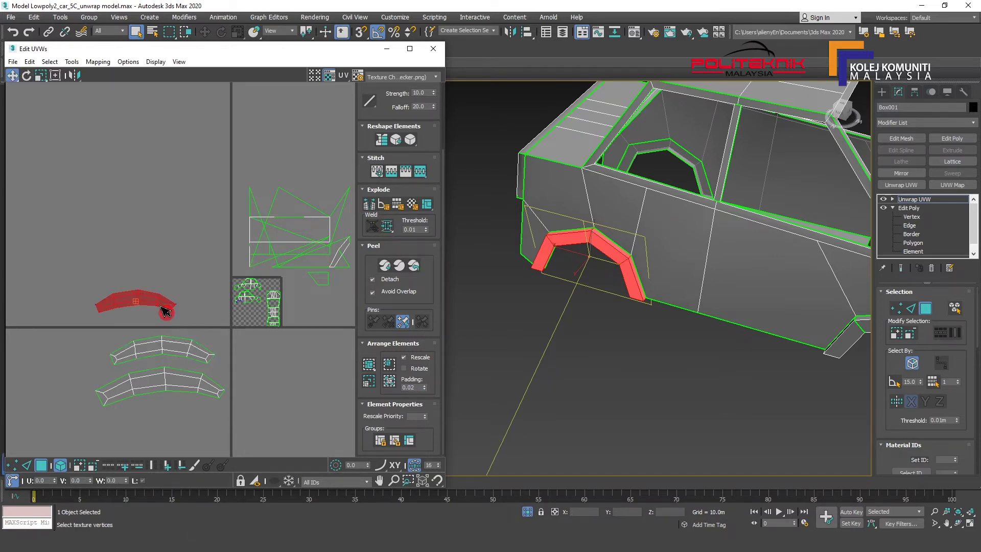
{"action": "left_click_drag", "start_coordinate": [136, 304], "coordinate": [166, 316]}
- Select and Quick Peel the rear wheel arch, moving it beside the others
{"action": "middle_click_drag", "start_coordinate": [664, 306], "coordinate": [741, 317], "text": "alt"}
{"action": "left_click", "coordinate": [769, 294]}
{"action": "left_click", "coordinate": [830, 296], "text": "ctrl"}
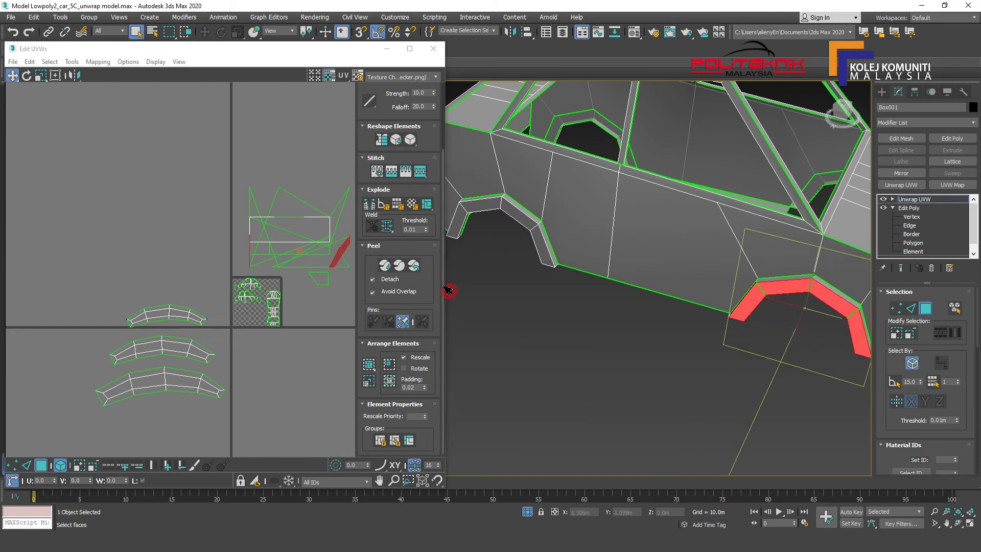
{"action": "left_click", "coordinate": [378, 209]}
{"action": "left_click", "coordinate": [420, 271]}
{"action": "right_click", "coordinate": [147, 257]}
{"action": "left_click", "coordinate": [172, 280]}
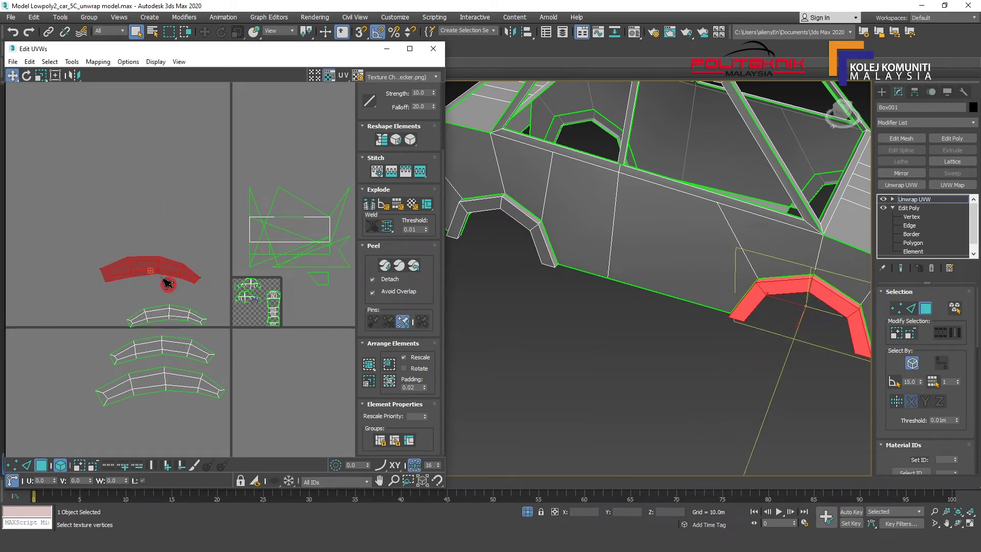
{"action": "left_click_drag", "start_coordinate": [167, 284], "coordinate": [179, 324]}
- Select all four wheel-arch UV shells together
{"action": "left_click", "coordinate": [221, 328]}
{"action": "key", "text": "ctrl+a"}
{"action": "middle_click_drag", "start_coordinate": [258, 376], "coordinate": [198, 310]}
- Pack the wheel-arch shells with Arrange Elements, then select the bottom, front and top shells
{"action": "key", "text": "q"}
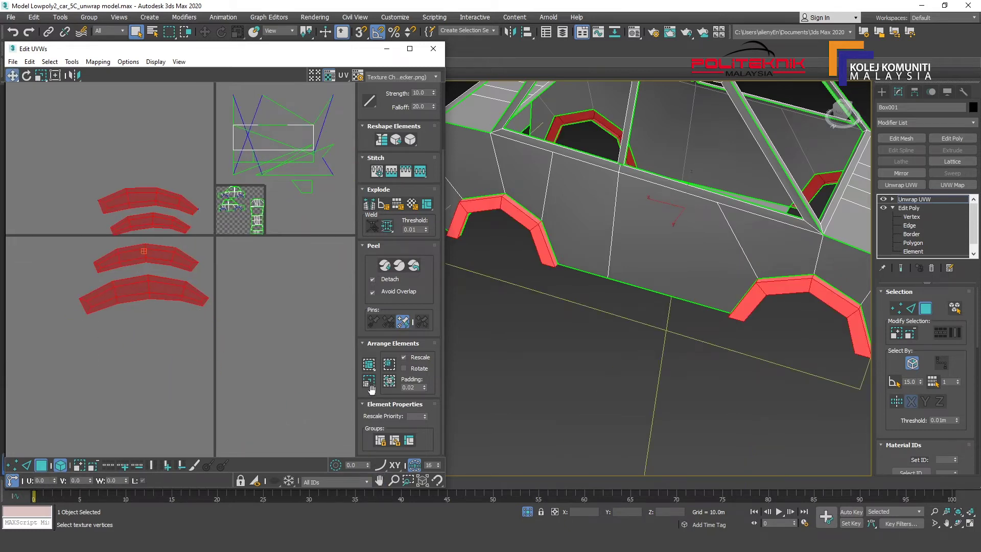
{"action": "left_click", "coordinate": [370, 385]}
{"action": "left_click", "coordinate": [84, 224]}
{"action": "left_click", "coordinate": [156, 291]}
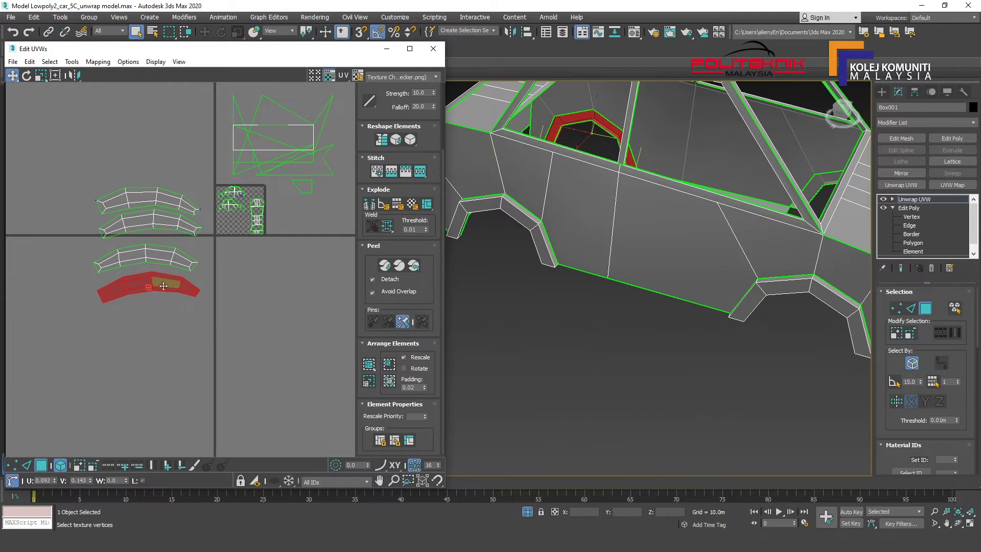
{"action": "left_click", "coordinate": [163, 225]}
{"action": "left_click", "coordinate": [204, 240]}
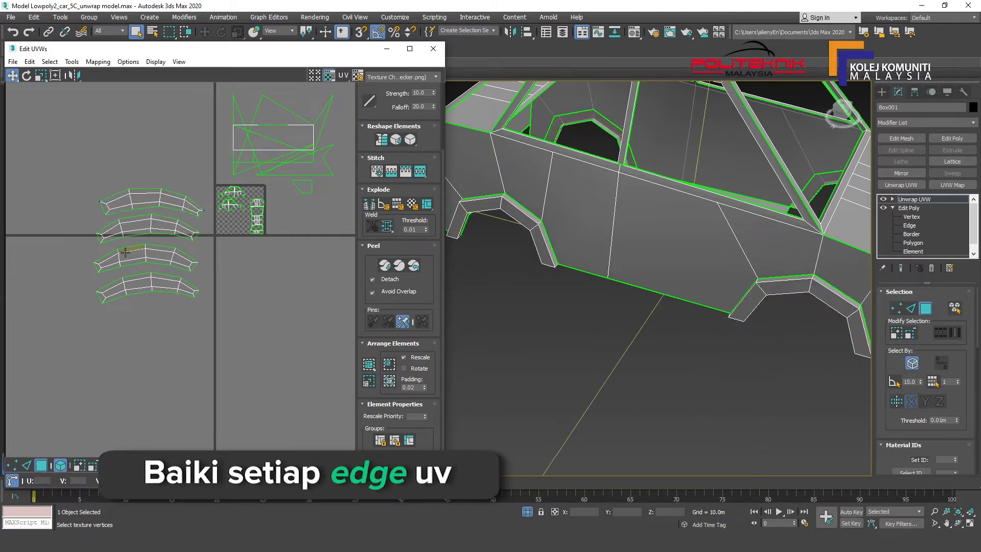
{"action": "scroll", "coordinate": [209, 237], "scroll_direction": "up", "scroll_amount": 3}
{"action": "scroll", "coordinate": [208, 238], "scroll_direction": "up", "scroll_amount": 2}
{"action": "scroll", "coordinate": [198, 256], "scroll_direction": "down", "scroll_amount": 2}
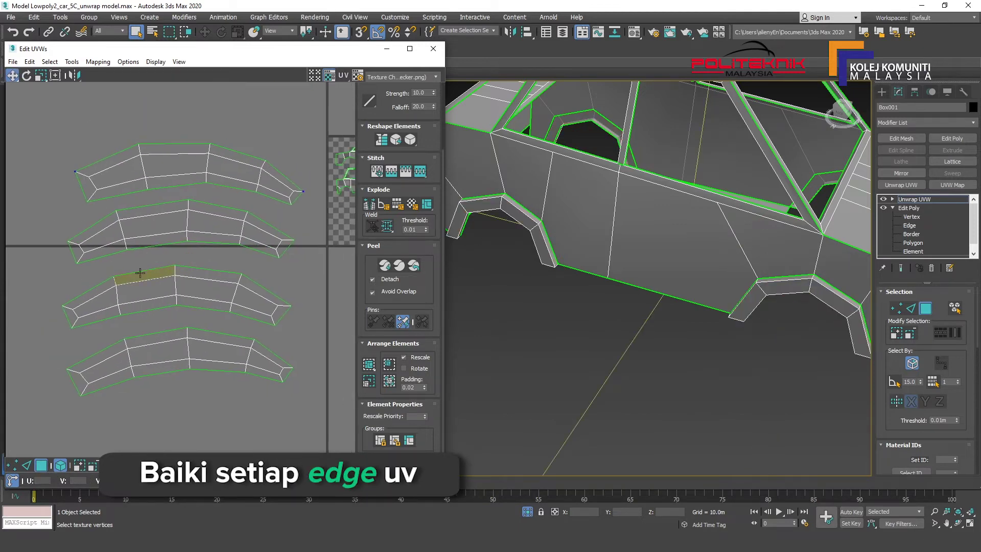
- Enter UV Vertex mode and select the bottom shell's lower-left corner vertex
{"action": "left_click", "coordinate": [12, 465]}
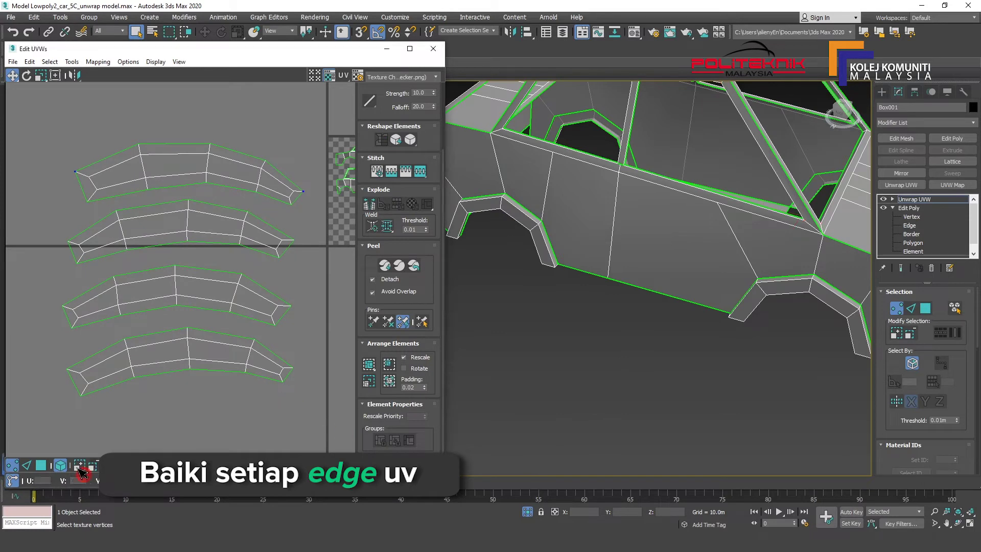
{"action": "key", "text": "1"}
{"action": "left_click", "coordinate": [14, 468]}
{"action": "left_click", "coordinate": [91, 394]}
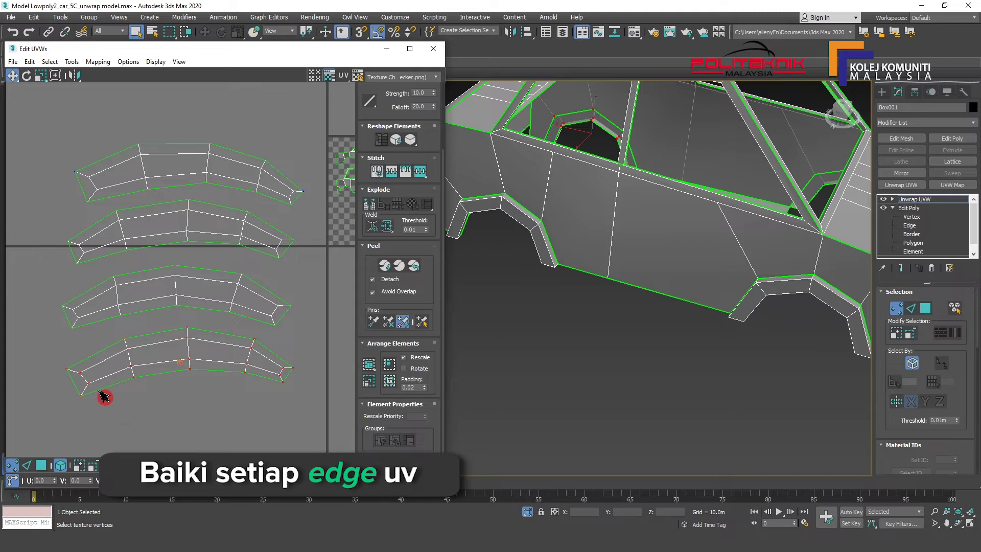
{"action": "left_click", "coordinate": [13, 465]}
{"action": "left_click", "coordinate": [65, 469]}
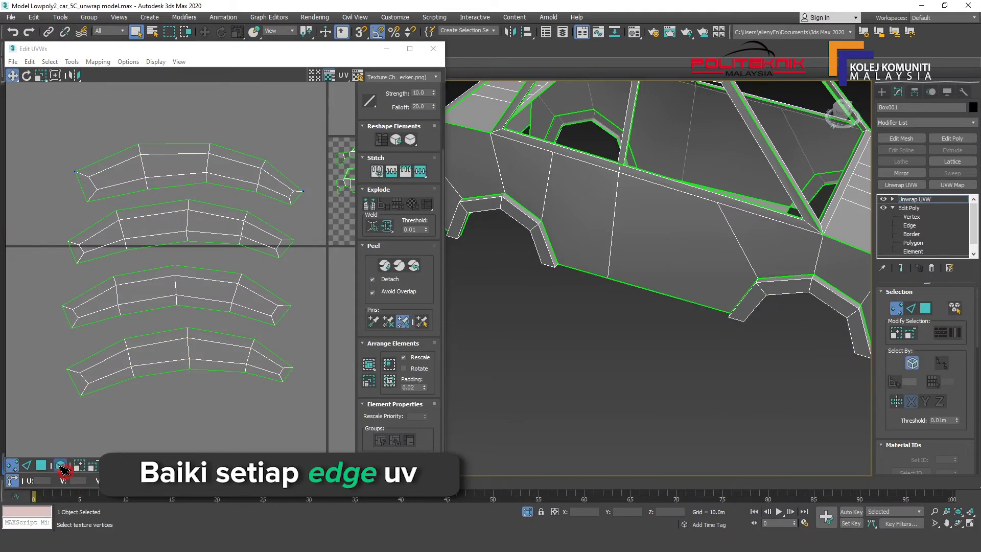
{"action": "left_click", "coordinate": [93, 385]}
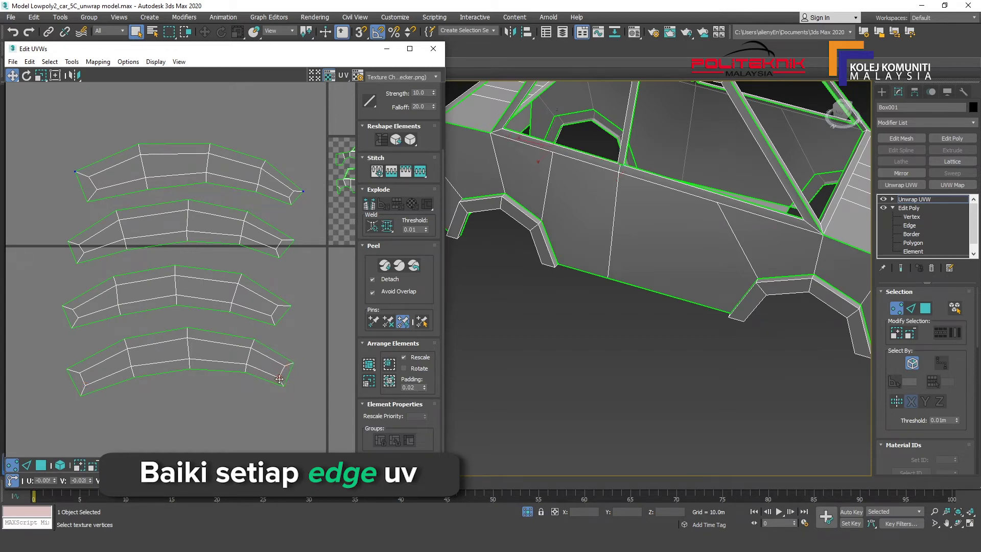
{"action": "middle_click_drag", "start_coordinate": [237, 355], "coordinate": [263, 336]}
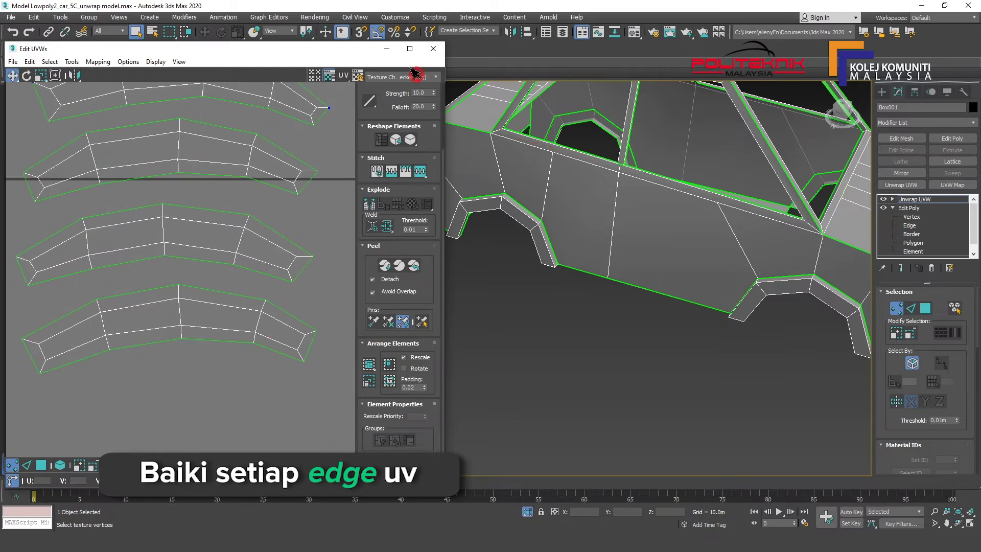
- Maximize the UV editor and line up the bottom shell's right tip and middle inner vertices
{"action": "left_click", "coordinate": [410, 48]}
{"action": "middle_click_drag", "start_coordinate": [601, 346], "coordinate": [697, 343]}
{"action": "left_click", "coordinate": [655, 375]}
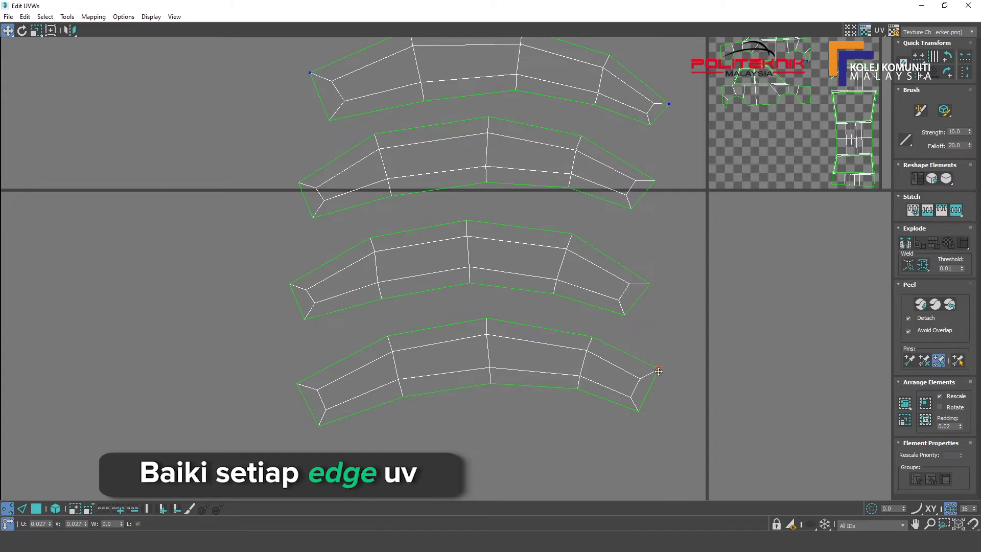
{"action": "left_click_drag", "start_coordinate": [647, 375], "coordinate": [640, 386]}
{"action": "left_click_drag", "start_coordinate": [489, 368], "coordinate": [486, 366]}
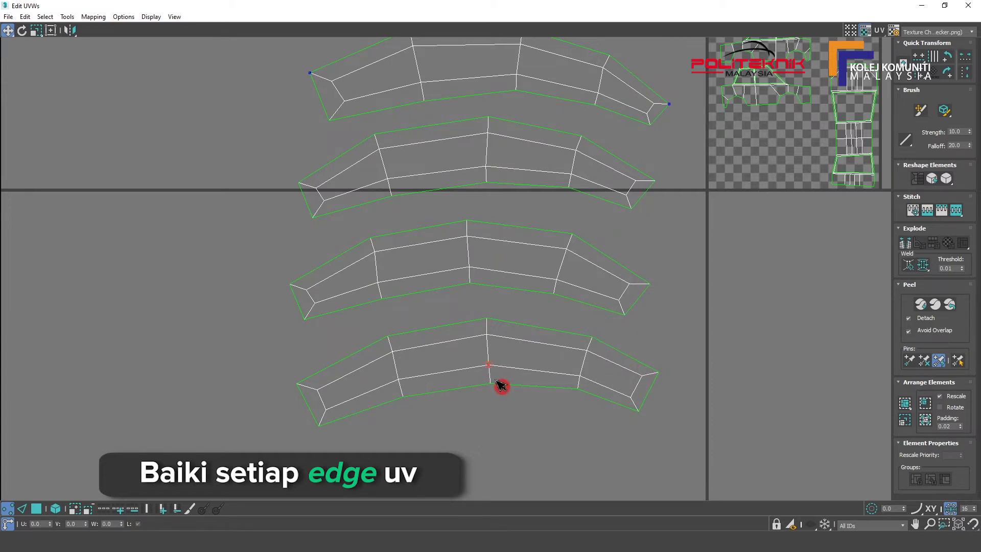
{"action": "left_click", "coordinate": [473, 404]}
{"action": "left_click", "coordinate": [316, 303]}
{"action": "left_click", "coordinate": [324, 332]}
- Move the third shell's left corner vertices into line, then select all bottom-shell vertices
{"action": "left_click_drag", "start_coordinate": [292, 283], "coordinate": [284, 278]}
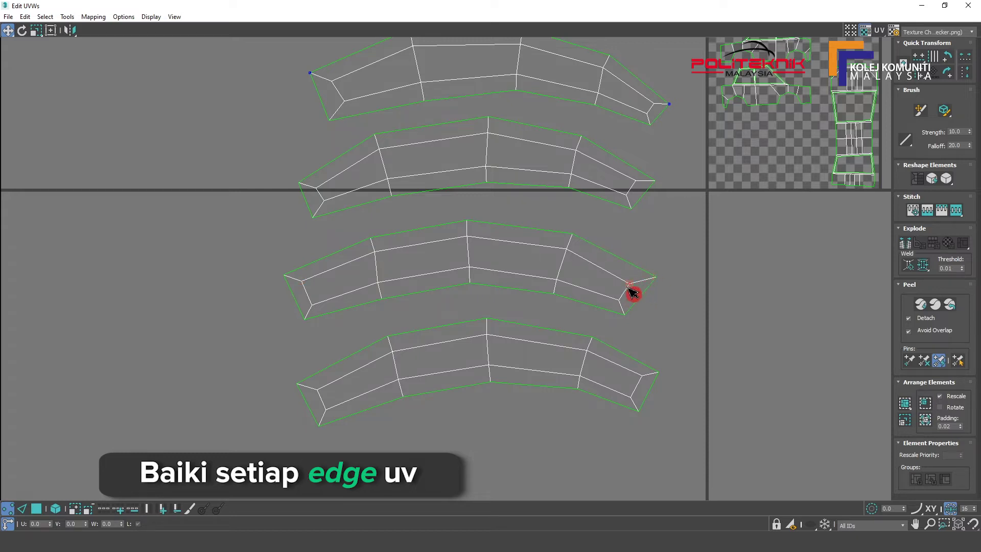
{"action": "mouse_move", "coordinate": [632, 307]}
{"action": "left_mouse_down"}
{"action": "mouse_move", "coordinate": [614, 328]}
{"action": "mouse_move", "coordinate": [623, 307]}
{"action": "left_mouse_up"}
{"action": "left_click", "coordinate": [648, 288]}
{"action": "left_click", "coordinate": [285, 278]}
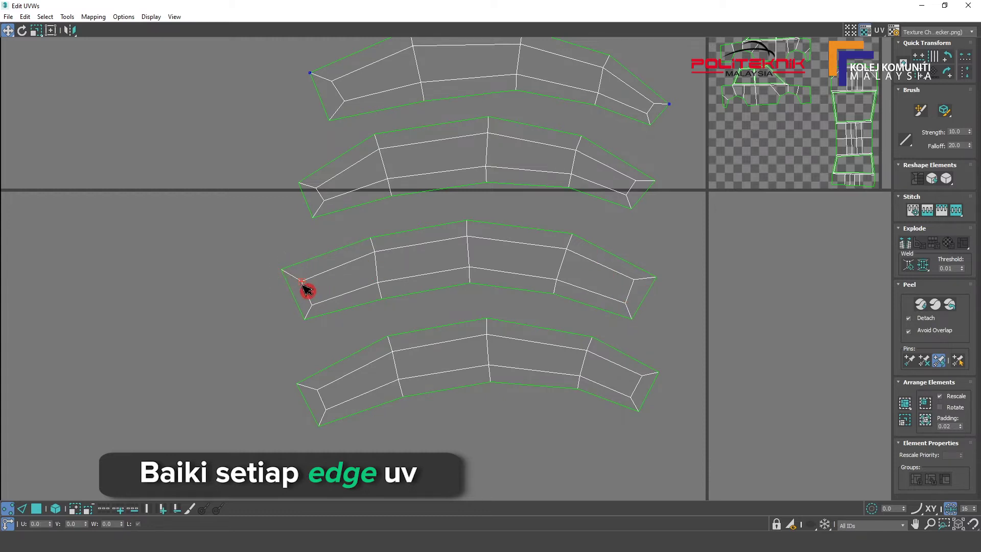
{"action": "scroll", "coordinate": [377, 278], "scroll_direction": "down", "scroll_amount": 5}
{"action": "left_click", "coordinate": [722, 270]}
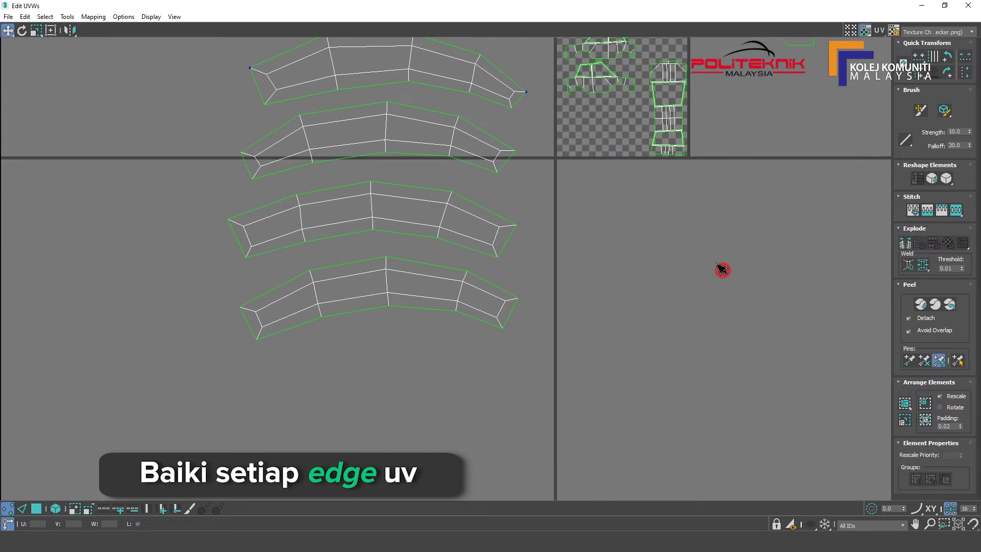
{"action": "middle_click_drag", "start_coordinate": [425, 289], "coordinate": [443, 286]}
{"action": "left_click_drag", "start_coordinate": [581, 381], "coordinate": [238, 253]}
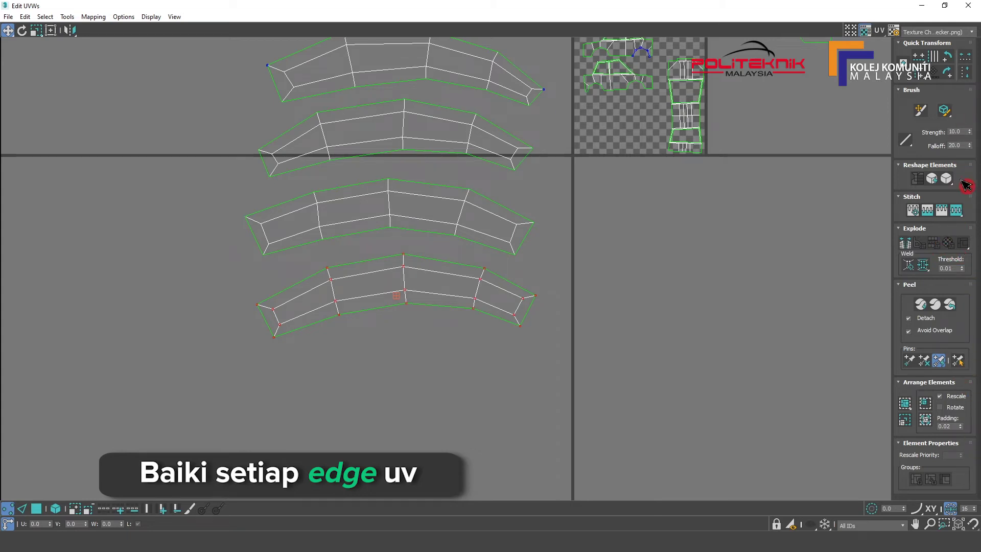
- Restore the UV editor to a window and cancel pelt mapping without applying it
{"action": "left_click", "coordinate": [945, 5]}
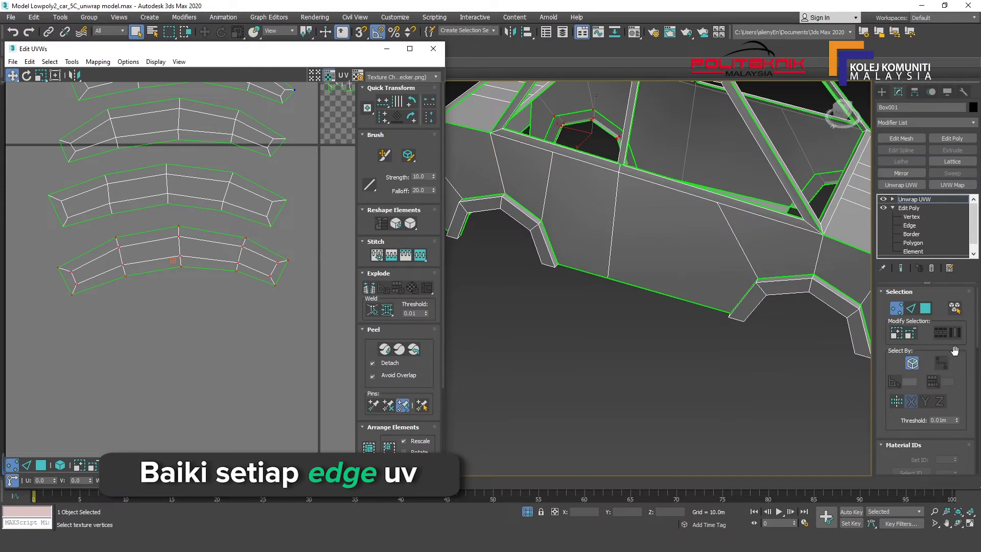
{"action": "left_click_drag", "start_coordinate": [961, 353], "coordinate": [954, 398]}
{"action": "scroll", "coordinate": [955, 420], "scroll_direction": "down", "scroll_amount": 3}
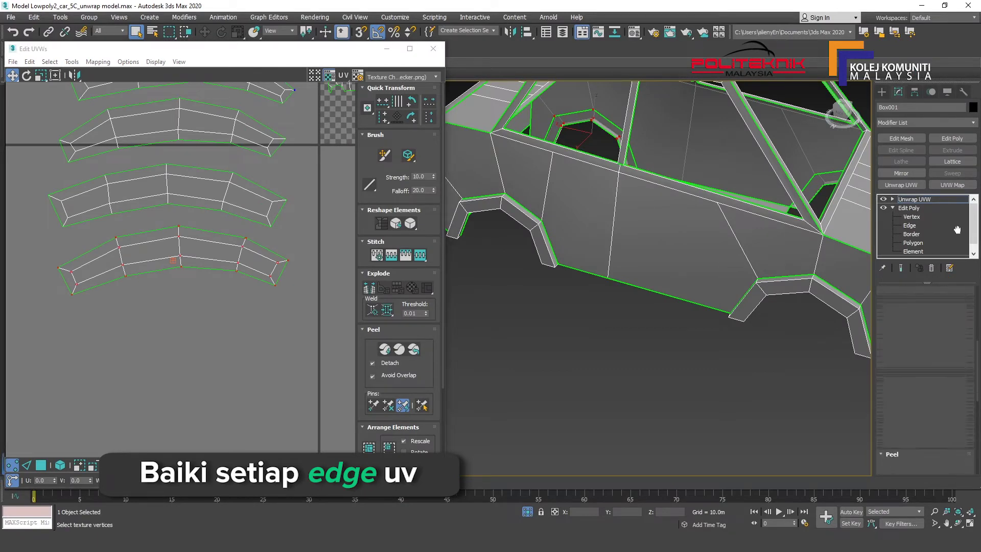
{"action": "scroll", "coordinate": [954, 411], "scroll_direction": "down", "scroll_amount": 2}
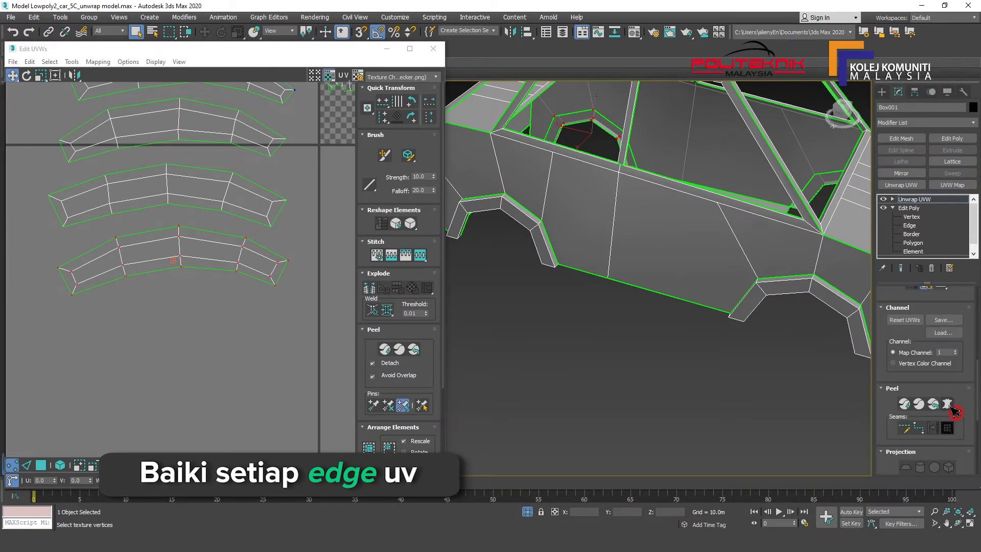
{"action": "left_click", "coordinate": [951, 406]}
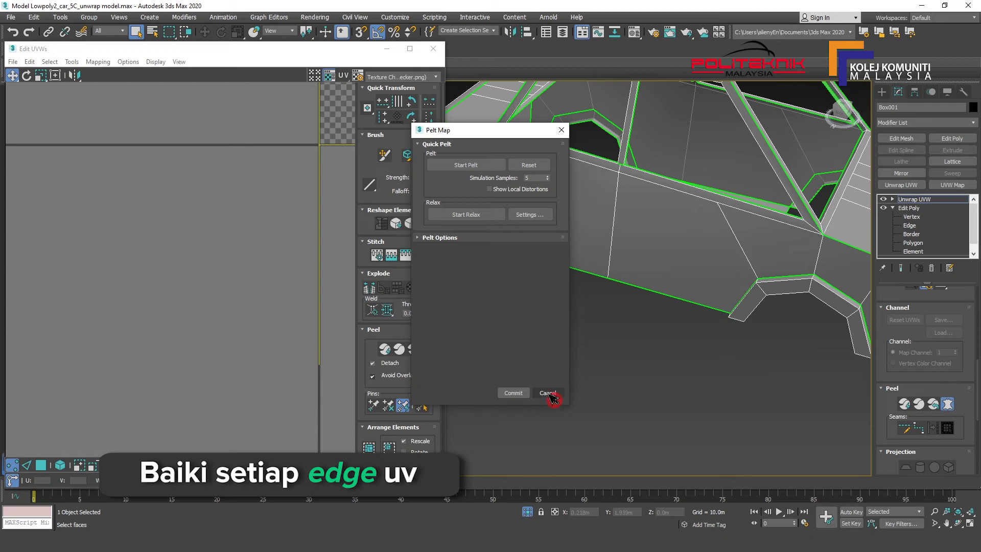
{"action": "left_click", "coordinate": [550, 394]}
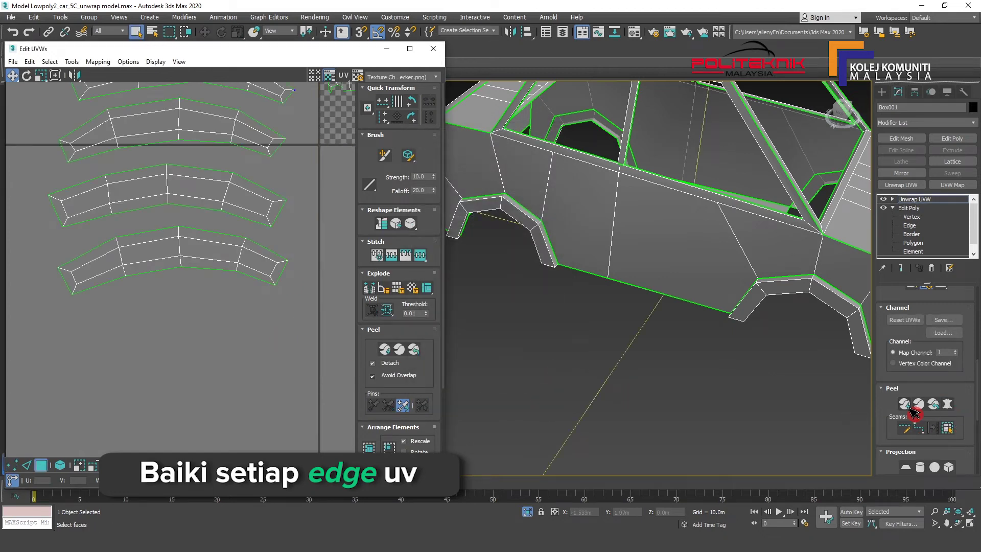
- Realign the corner vertices of the second wheel-arch strip in vertex mode
{"action": "middle_click_drag", "start_coordinate": [264, 336], "coordinate": [271, 358]}
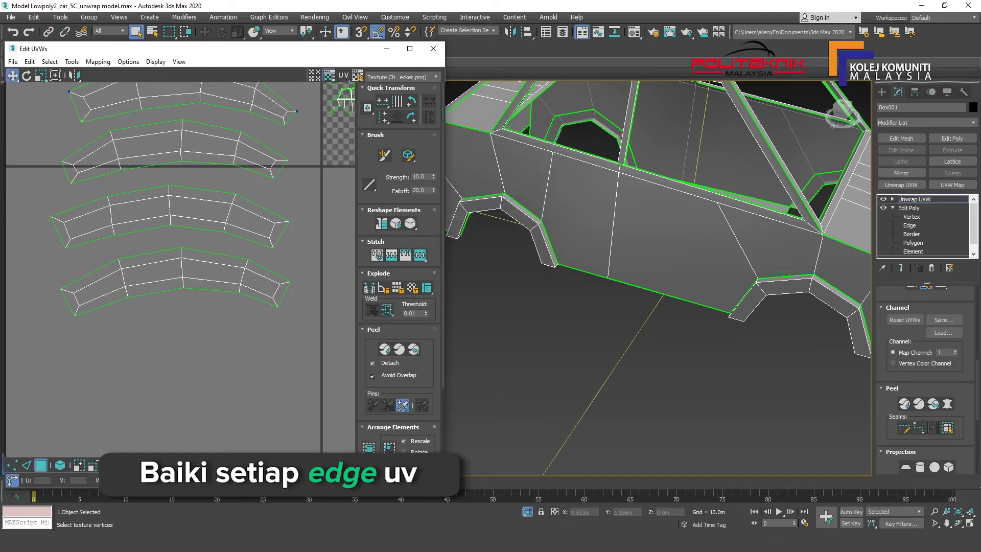
{"action": "scroll", "coordinate": [235, 289], "scroll_direction": "up", "scroll_amount": 2}
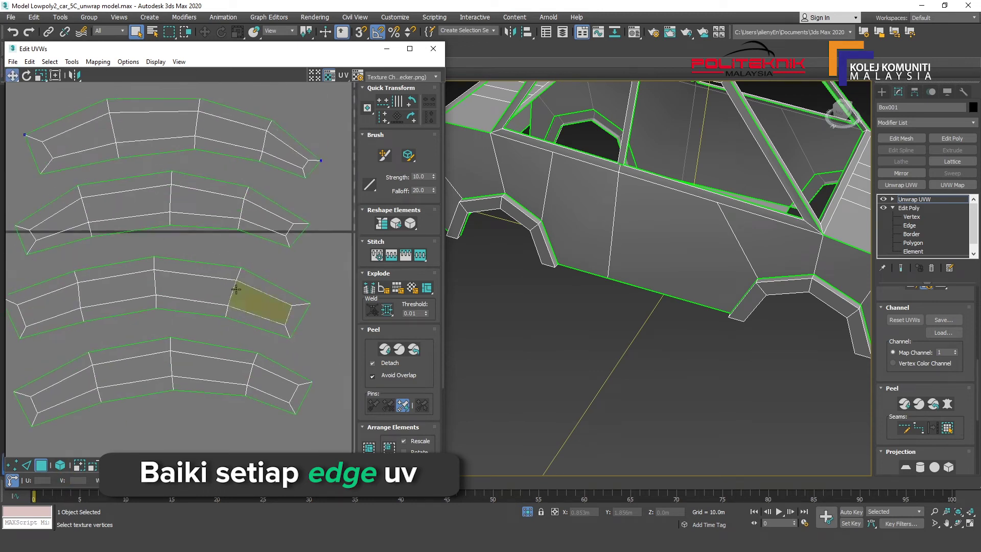
{"action": "scroll", "coordinate": [192, 274], "scroll_direction": "up", "scroll_amount": 3}
{"action": "key", "text": "1"}
{"action": "left_click", "coordinate": [80, 247]}
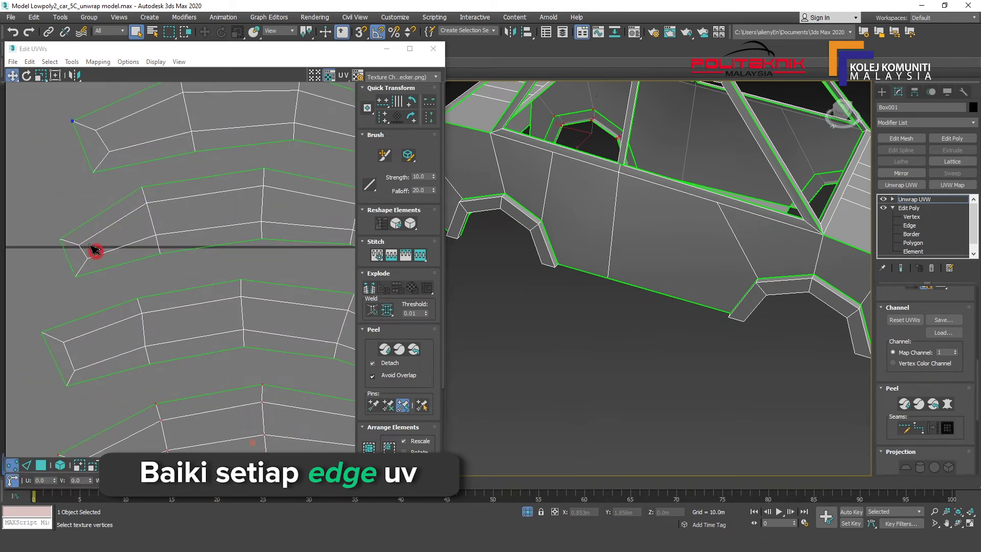
{"action": "left_click_drag", "start_coordinate": [92, 257], "coordinate": [67, 233]}
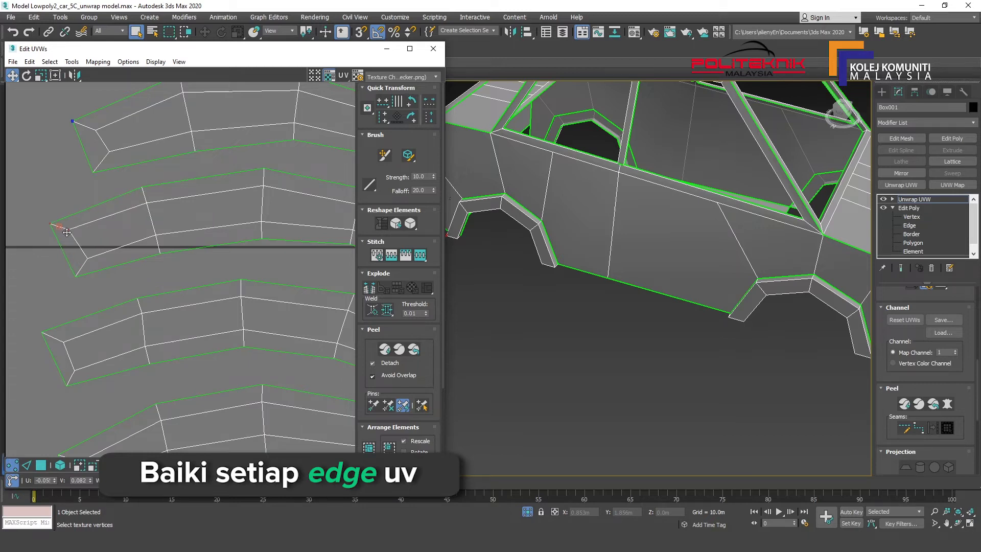
{"action": "left_click_drag", "start_coordinate": [75, 279], "coordinate": [43, 231]}
{"action": "left_click_drag", "start_coordinate": [87, 260], "coordinate": [67, 271]}
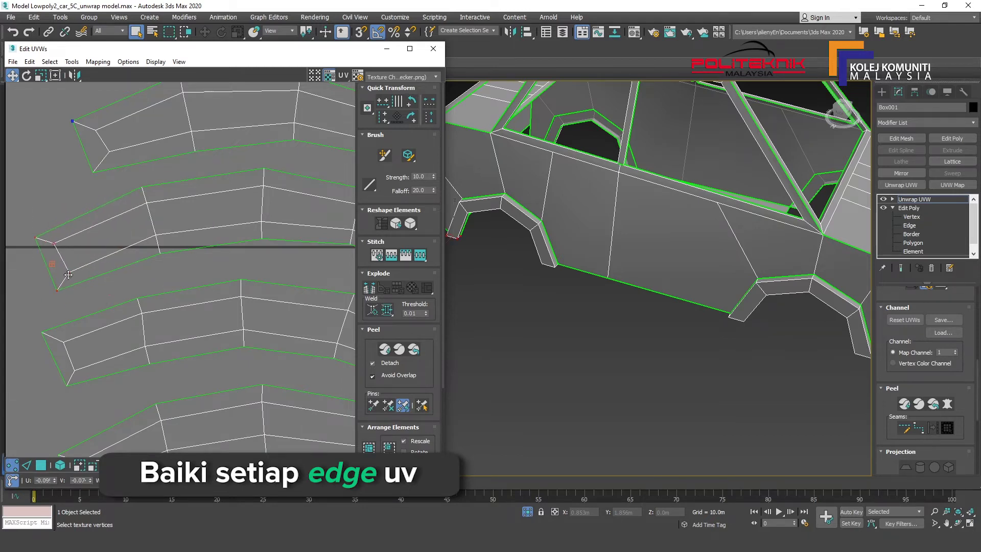
{"action": "left_click", "coordinate": [64, 271]}
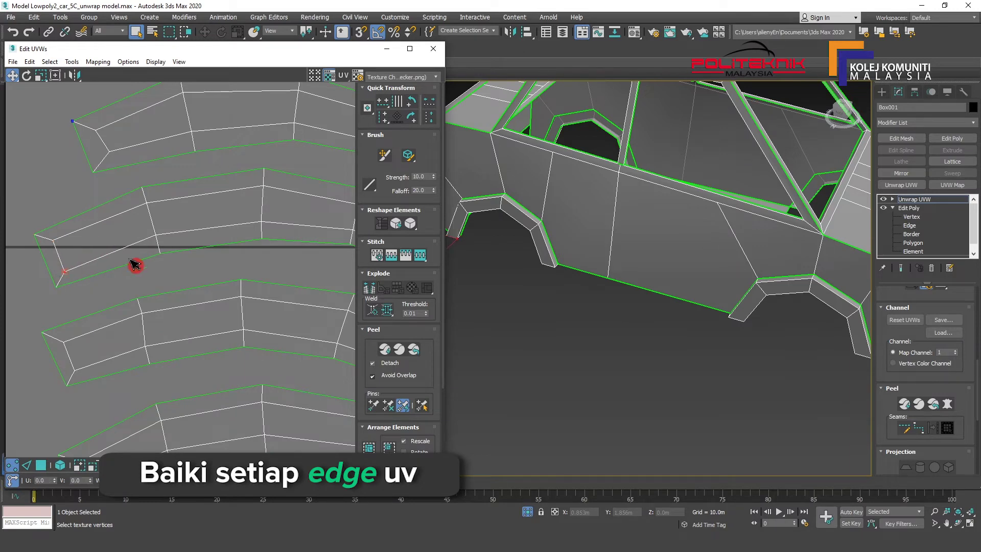
{"action": "scroll", "coordinate": [251, 267], "scroll_direction": "down", "scroll_amount": 2}
{"action": "left_click_drag", "start_coordinate": [225, 255], "coordinate": [239, 253]}
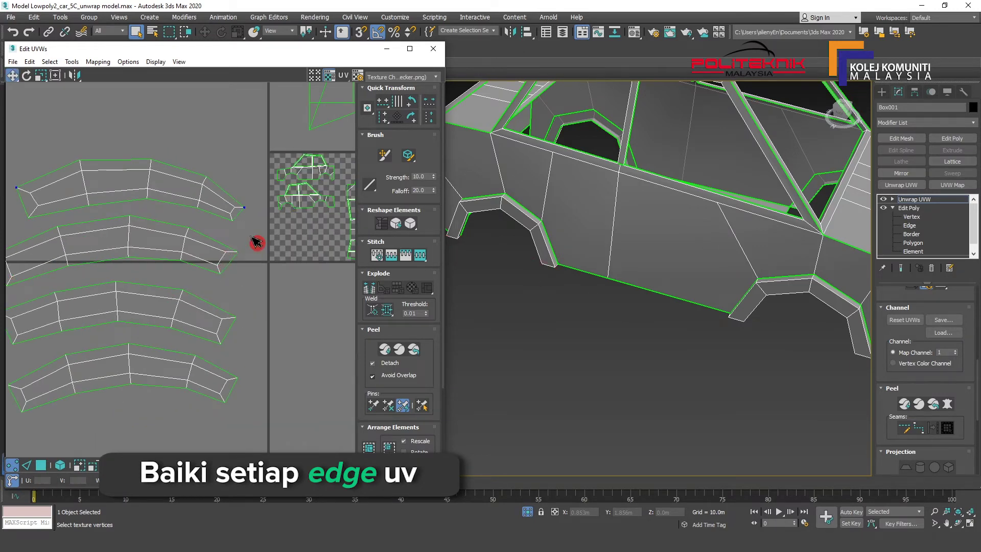
{"action": "scroll", "coordinate": [241, 249], "scroll_direction": "down", "scroll_amount": 2}
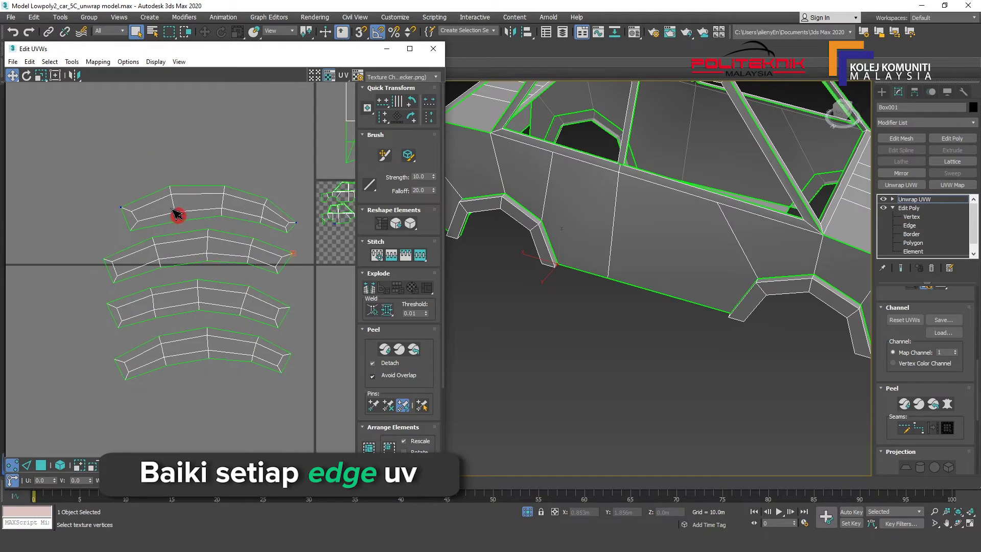
- Realign the top strip's left-end, middle edge and right-end vertices
{"action": "mouse_move", "coordinate": [98, 191]}
{"action": "left_mouse_down"}
{"action": "mouse_move", "coordinate": [148, 241]}
{"action": "mouse_move", "coordinate": [109, 235]}
{"action": "left_mouse_up"}
{"action": "mouse_move", "coordinate": [193, 180]}
{"action": "left_mouse_down"}
{"action": "mouse_move", "coordinate": [165, 236]}
{"action": "mouse_move", "coordinate": [215, 217]}
{"action": "mouse_move", "coordinate": [256, 223]}
{"action": "left_mouse_up"}
{"action": "left_click_drag", "start_coordinate": [235, 177], "coordinate": [214, 218]}
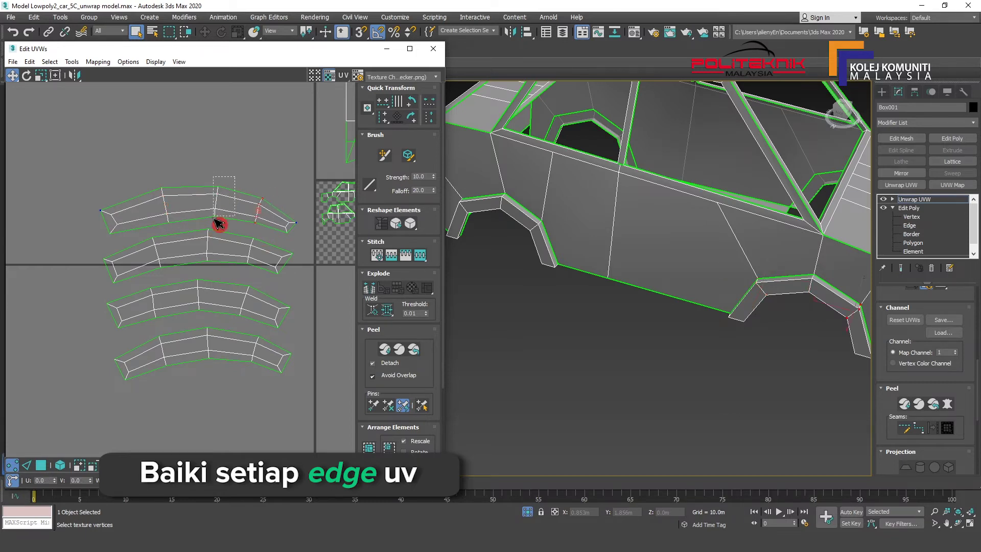
{"action": "mouse_move", "coordinate": [294, 236]}
{"action": "left_mouse_down"}
{"action": "mouse_move", "coordinate": [303, 231]}
{"action": "mouse_move", "coordinate": [300, 240]}
{"action": "left_mouse_up"}
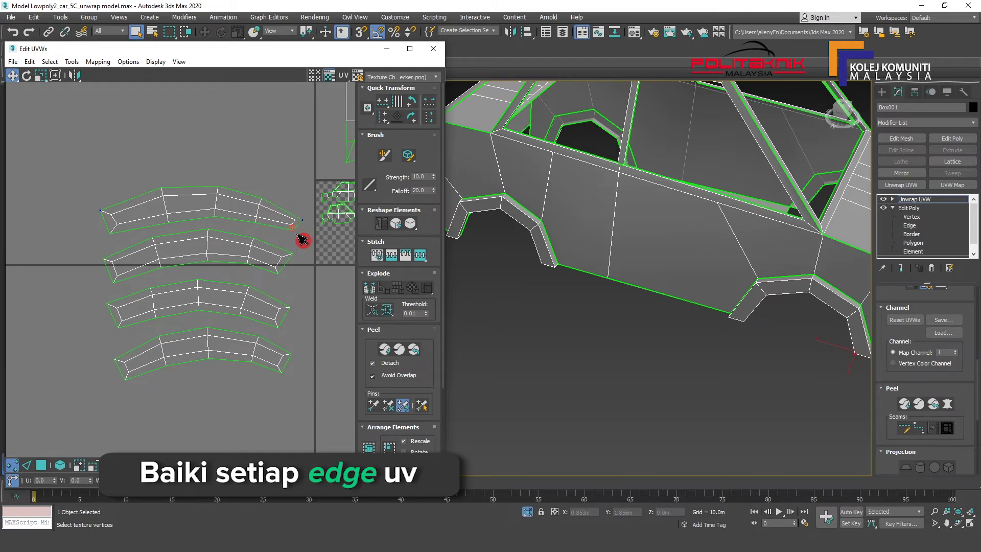
{"action": "scroll", "coordinate": [276, 232], "scroll_direction": "up", "scroll_amount": 1}
{"action": "scroll", "coordinate": [261, 226], "scroll_direction": "up", "scroll_amount": 1}
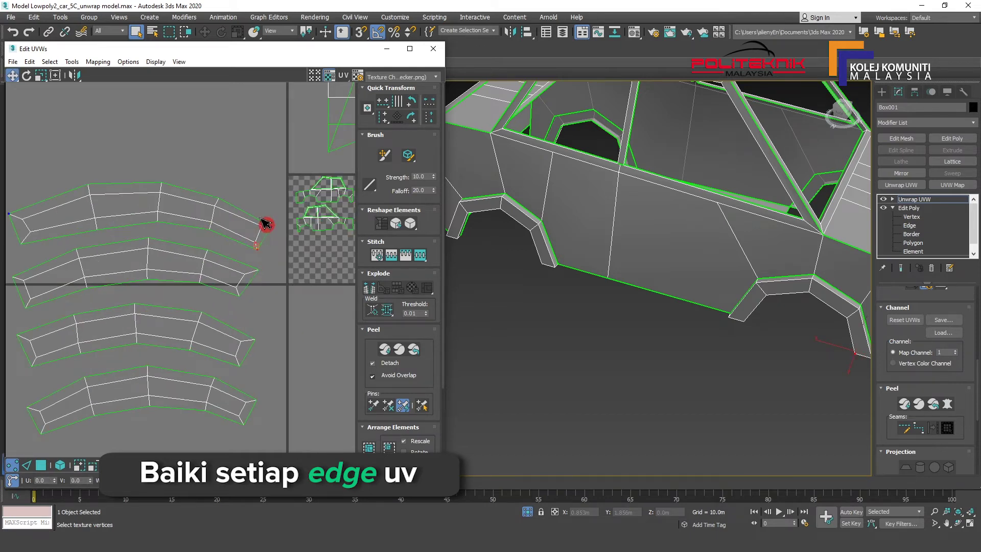
{"action": "scroll", "coordinate": [238, 191], "scroll_direction": "down", "scroll_amount": 1}
{"action": "scroll", "coordinate": [238, 191], "scroll_direction": "down", "scroll_amount": 1}
- Select all vertices of the four wheel-arch strips and scale them down
{"action": "left_click_drag", "start_coordinate": [164, 195], "coordinate": [156, 211]}
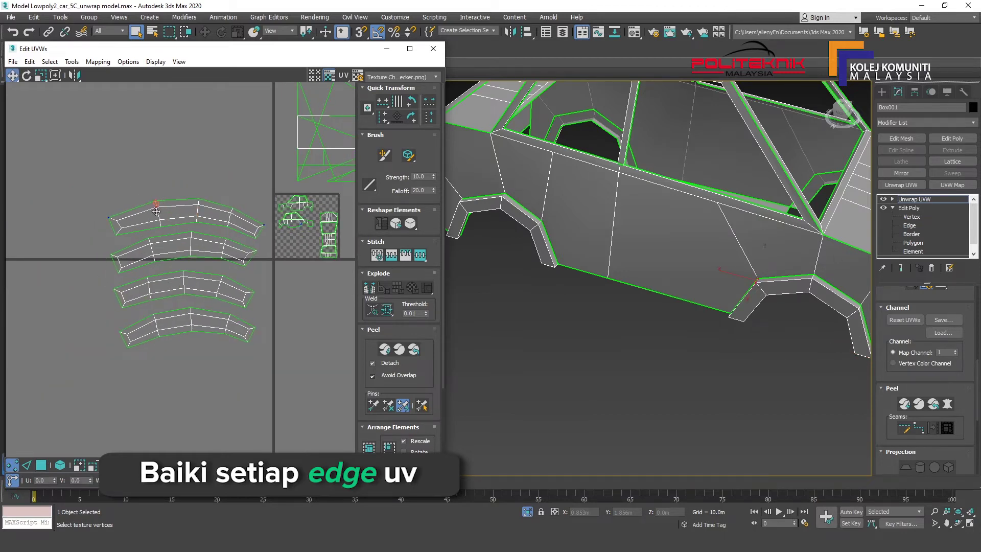
{"action": "scroll", "coordinate": [166, 216], "scroll_direction": "down", "scroll_amount": 1}
{"action": "left_click_drag", "start_coordinate": [80, 193], "coordinate": [246, 372]}
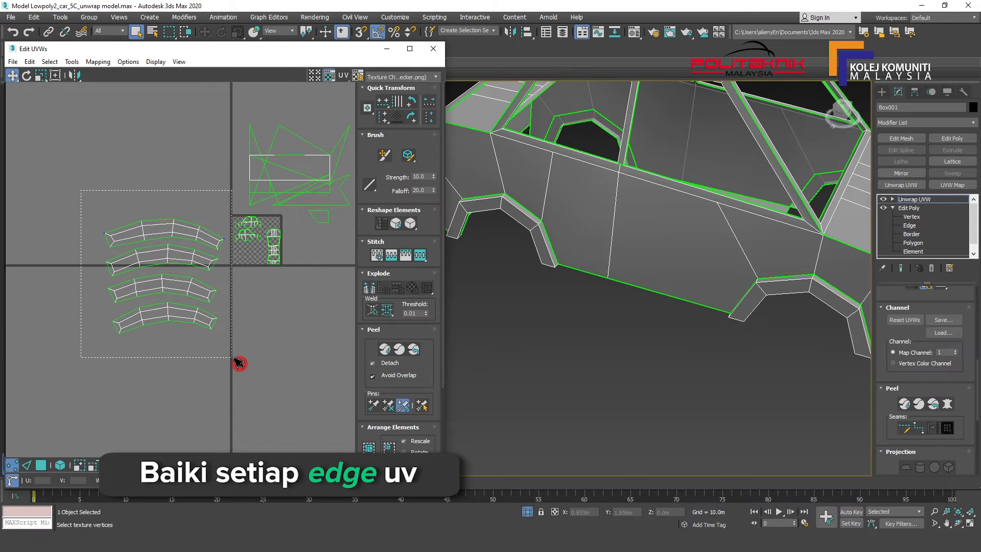
{"action": "left_click", "coordinate": [44, 79]}
{"action": "left_click_drag", "start_coordinate": [164, 278], "coordinate": [164, 351]}
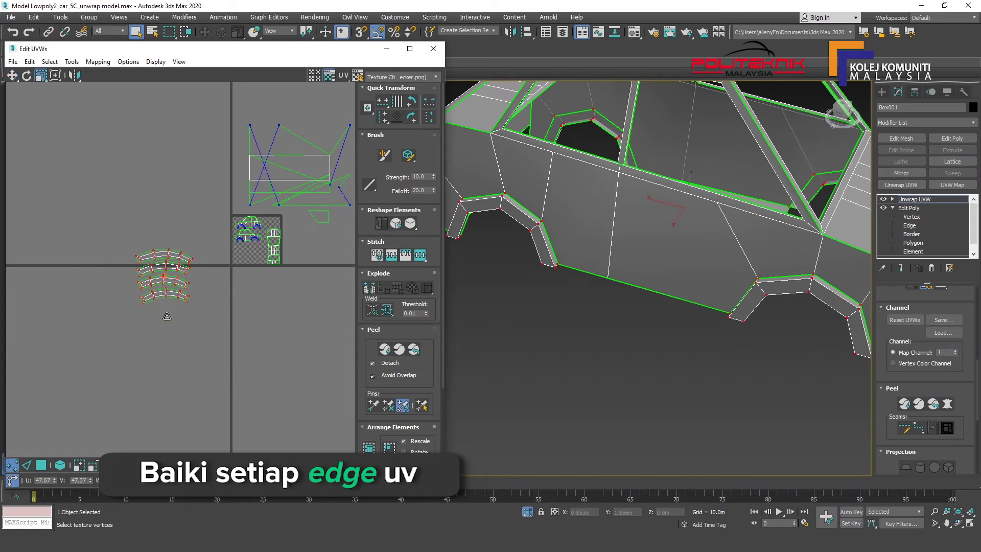
{"action": "right_click", "coordinate": [153, 278]}
{"action": "left_click", "coordinate": [177, 290]}
- Shrink the strips further and move them beside the right-hand island on the checker map
{"action": "scroll", "coordinate": [258, 250], "scroll_direction": "up", "scroll_amount": 3}
{"action": "scroll", "coordinate": [261, 248], "scroll_direction": "up", "scroll_amount": 2}
{"action": "right_click", "coordinate": [261, 248]}
{"action": "left_click", "coordinate": [307, 268]}
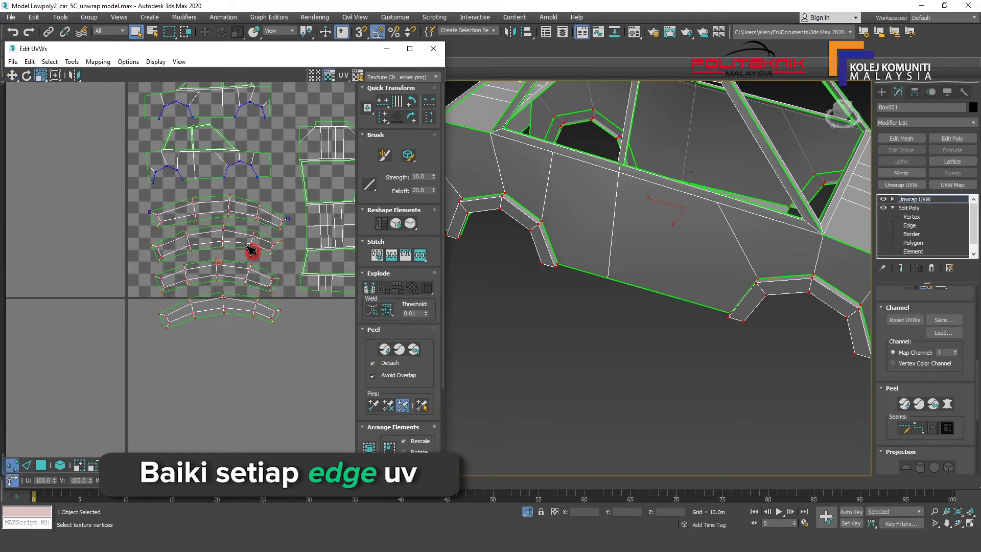
{"action": "left_click_drag", "start_coordinate": [253, 234], "coordinate": [232, 268]}
{"action": "right_click", "coordinate": [232, 269]}
{"action": "left_click", "coordinate": [258, 258]}
{"action": "left_click_drag", "start_coordinate": [156, 213], "coordinate": [274, 320]}
{"action": "left_click_drag", "start_coordinate": [185, 233], "coordinate": [223, 230]}
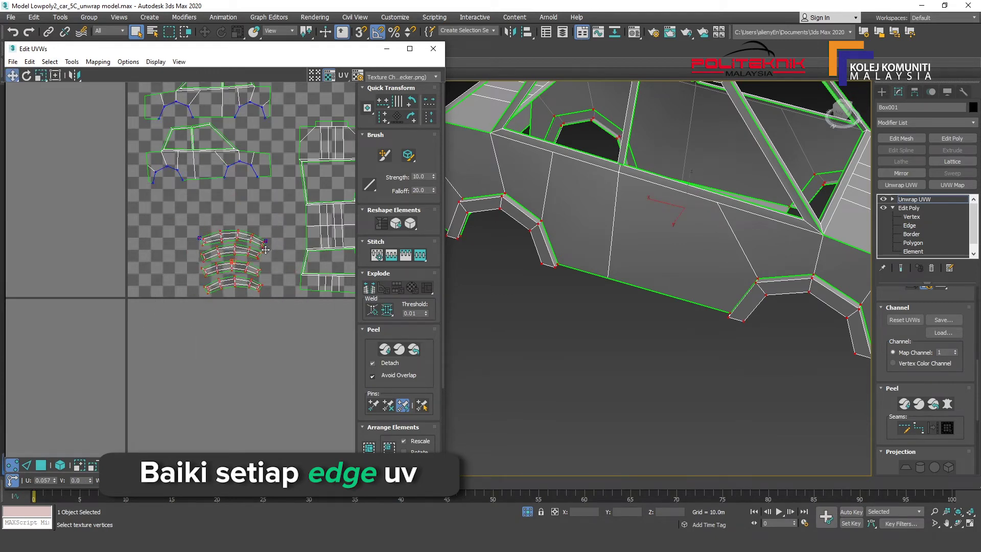
{"action": "scroll", "coordinate": [224, 230], "scroll_direction": "down", "scroll_amount": 5}
{"action": "scroll", "coordinate": [562, 289], "scroll_direction": "down", "scroll_amount": 5}
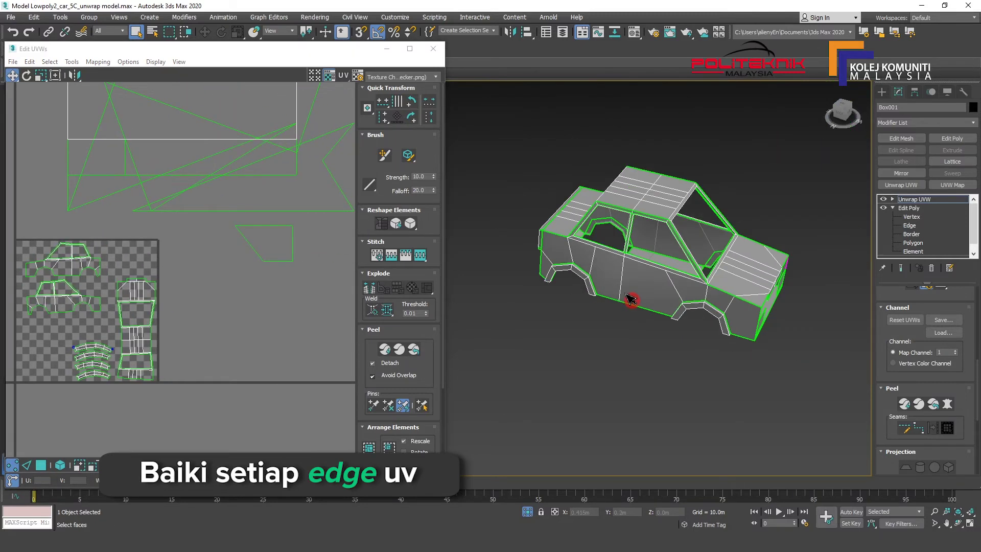
- Switch to polygon selection by element and select a car body UV island
{"action": "middle_click_drag", "start_coordinate": [711, 318], "coordinate": [655, 304], "text": "alt"}
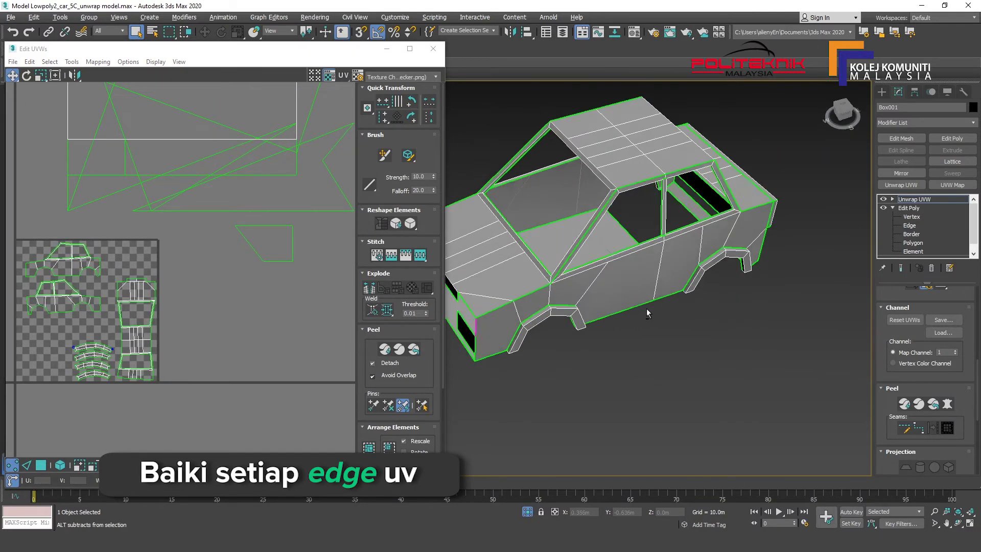
{"action": "scroll", "coordinate": [266, 231], "scroll_direction": "down", "scroll_amount": 3}
{"action": "scroll", "coordinate": [256, 266], "scroll_direction": "down", "scroll_amount": 2}
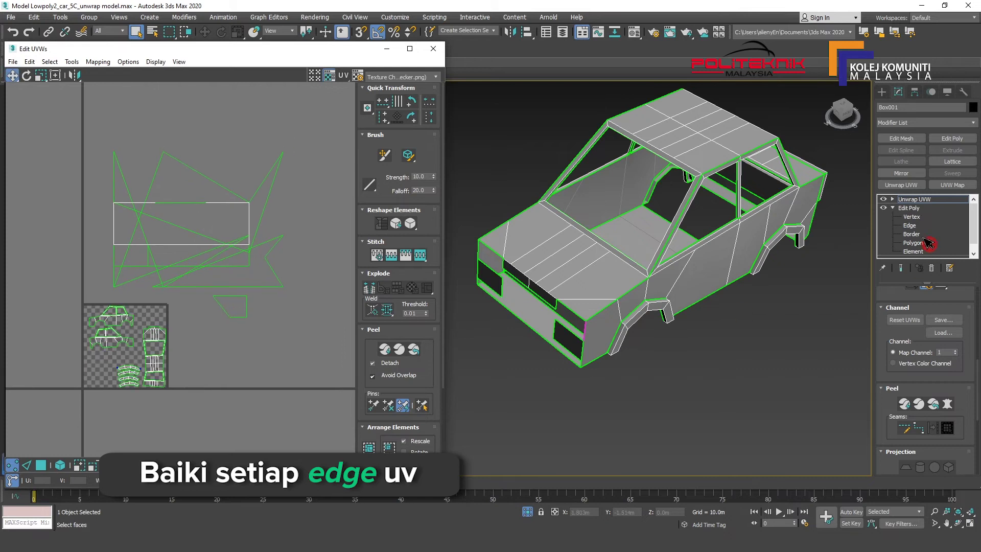
{"action": "left_click", "coordinate": [41, 466]}
{"action": "left_click", "coordinate": [60, 465]}
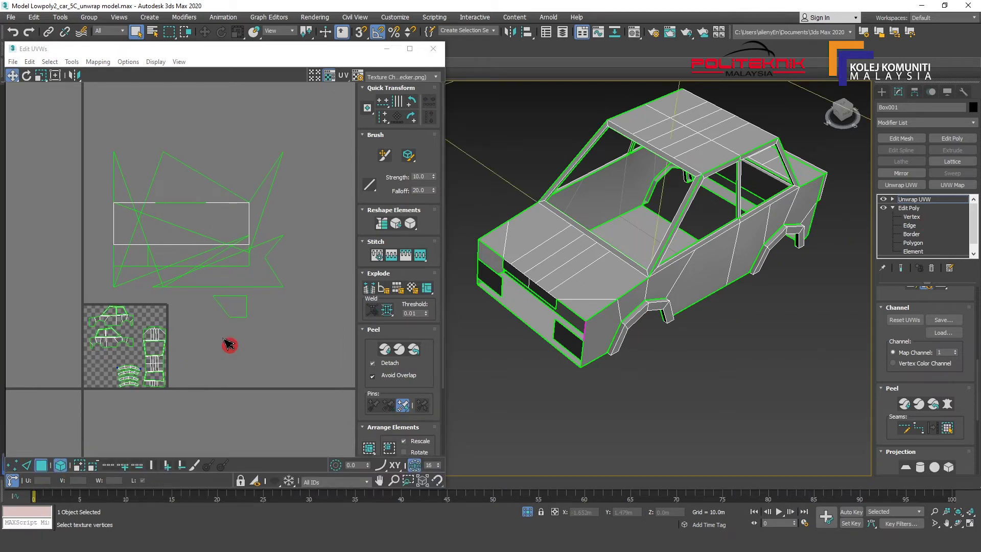
{"action": "left_click", "coordinate": [256, 272]}
- Select the side door and fender faces and Quick Peel them flat
{"action": "middle_click_drag", "start_coordinate": [758, 297], "coordinate": [654, 220], "text": "alt"}
{"action": "left_click", "coordinate": [649, 215], "text": "ctrl"}
{"action": "left_click", "coordinate": [598, 215], "text": "ctrl"}
{"action": "left_click", "coordinate": [470, 216], "text": "ctrl"}
{"action": "left_click", "coordinate": [384, 224]}
{"action": "left_click", "coordinate": [383, 294]}
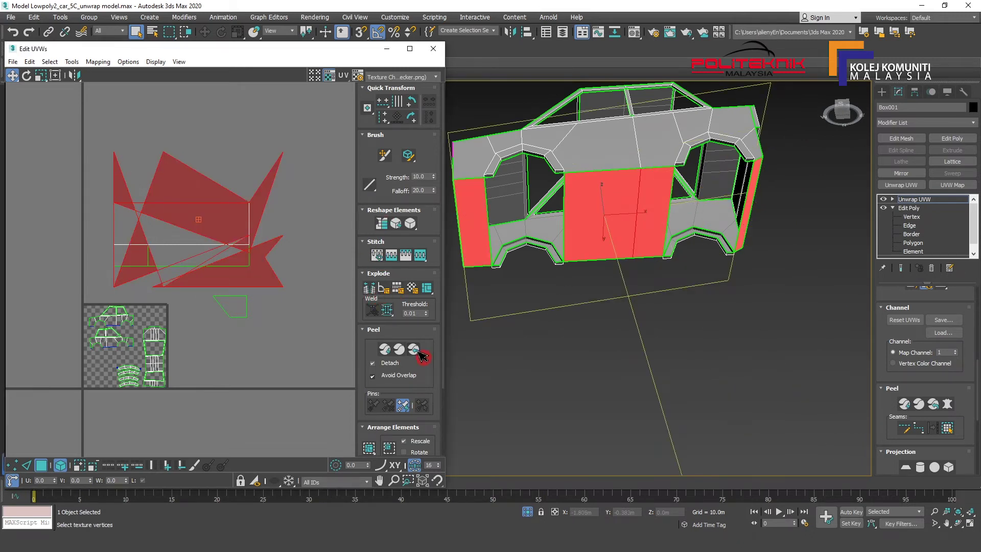
{"action": "scroll", "coordinate": [255, 240], "scroll_direction": "down", "scroll_amount": 4}
- Move the peeled rectangle down-right and place its thin lower strip just above it
{"action": "left_click_drag", "start_coordinate": [270, 197], "coordinate": [307, 358]}
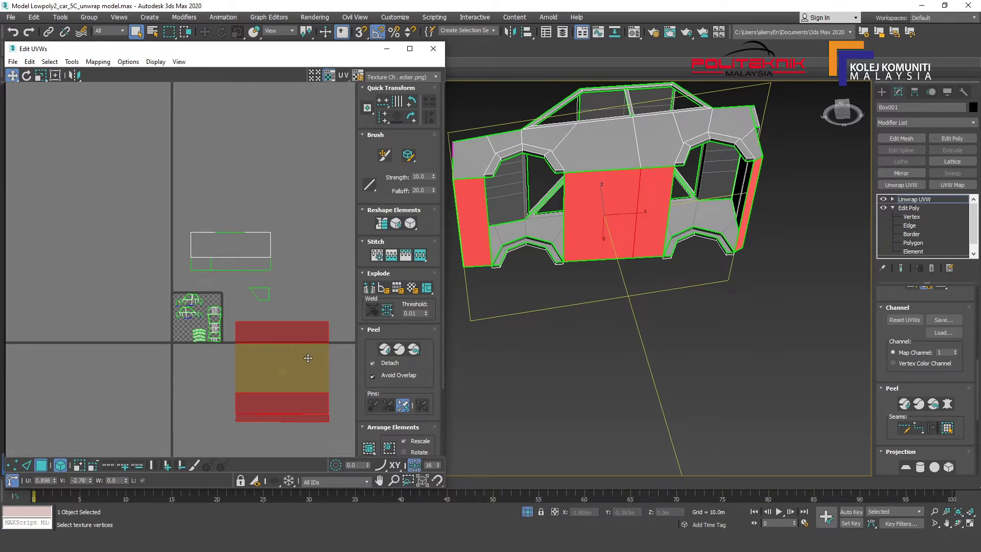
{"action": "left_click_drag", "start_coordinate": [325, 312], "coordinate": [338, 330]}
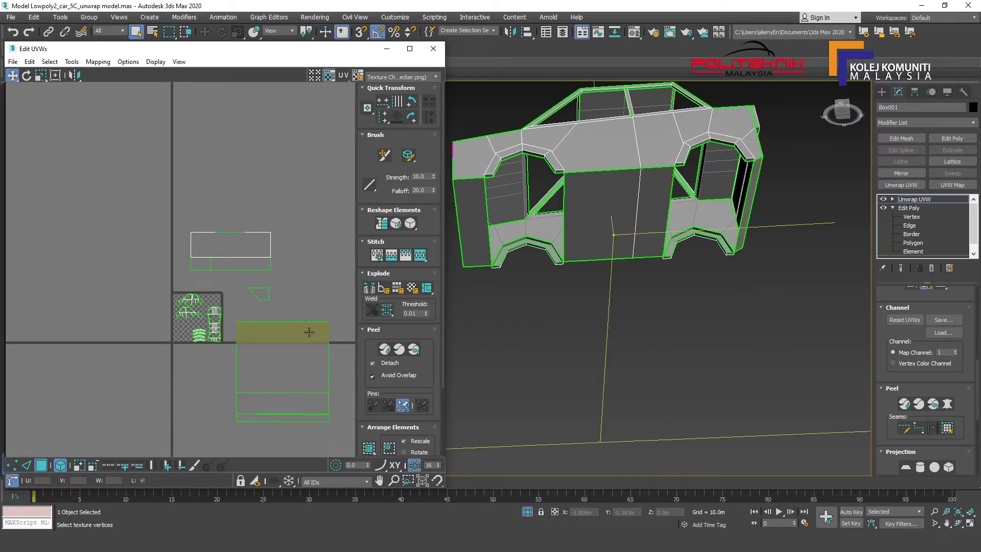
{"action": "left_click", "coordinate": [291, 404]}
{"action": "left_click", "coordinate": [291, 417]}
{"action": "left_click_drag", "start_coordinate": [292, 418], "coordinate": [301, 313]}
{"action": "scroll", "coordinate": [295, 318], "scroll_direction": "up", "scroll_amount": 3}
{"action": "scroll", "coordinate": [197, 292], "scroll_direction": "up", "scroll_amount": 3}
{"action": "left_click", "coordinate": [158, 357]}
{"action": "left_click", "coordinate": [251, 245]}
{"action": "left_click_drag", "start_coordinate": [251, 239], "coordinate": [255, 248]}
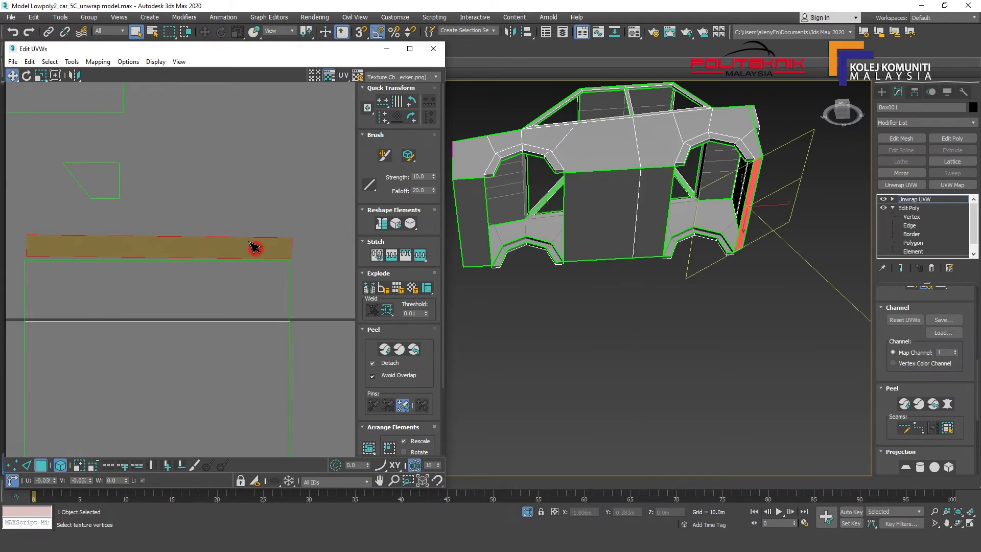
- Maximize the UV editor and raise the strip's top-right vertex to level its top edge
{"action": "left_click", "coordinate": [410, 48]}
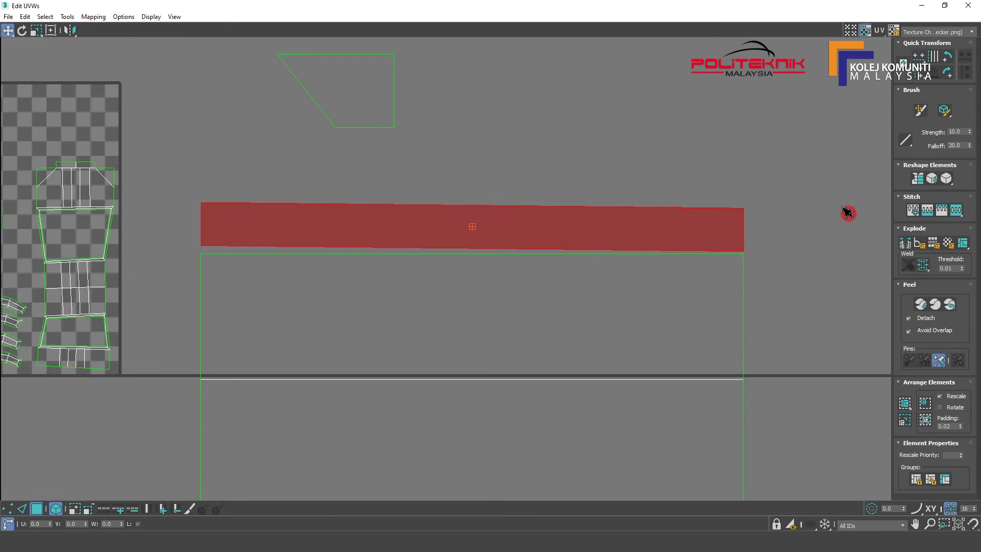
{"action": "left_click", "coordinate": [7, 509]}
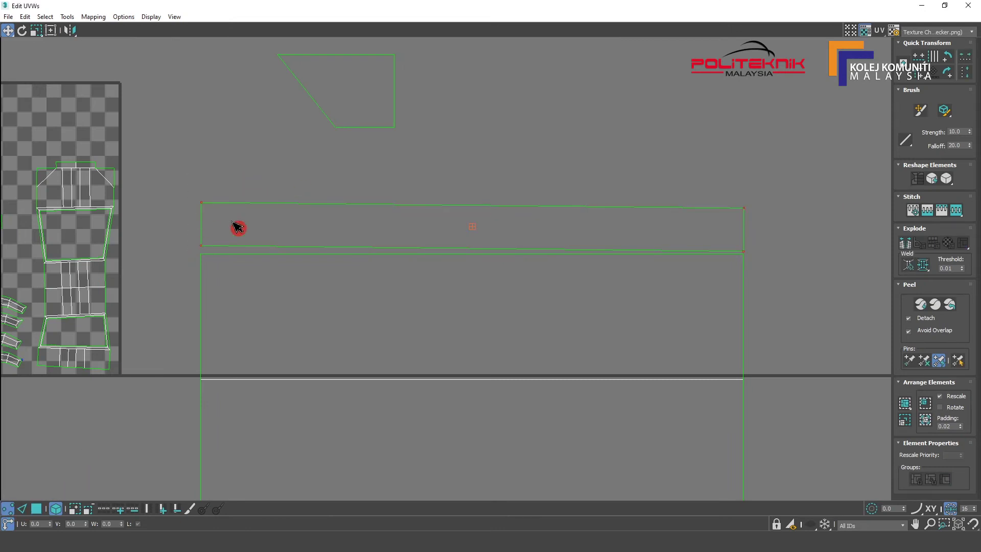
{"action": "left_click_drag", "start_coordinate": [201, 205], "coordinate": [201, 211]}
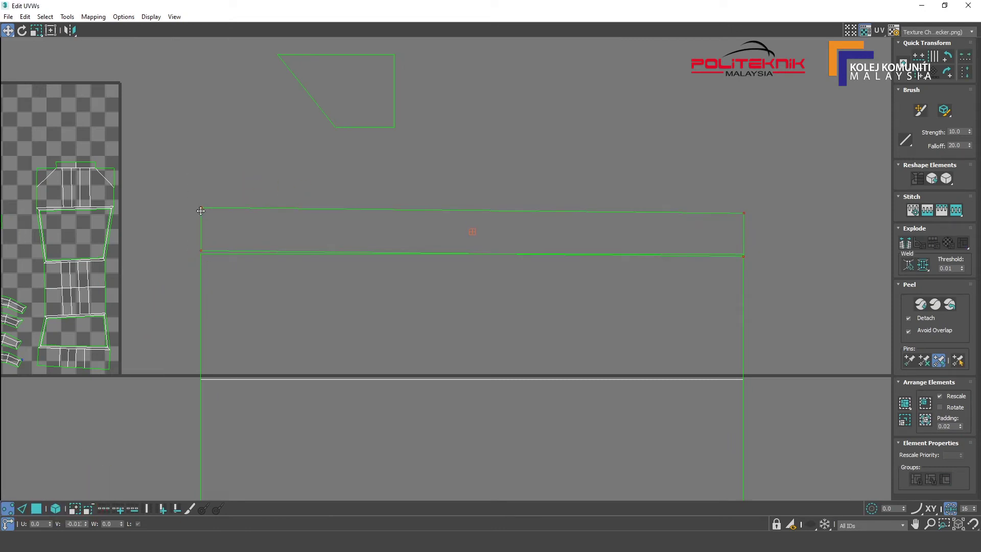
{"action": "left_click_drag", "start_coordinate": [761, 200], "coordinate": [741, 232]}
{"action": "left_click_drag", "start_coordinate": [758, 279], "coordinate": [738, 257]}
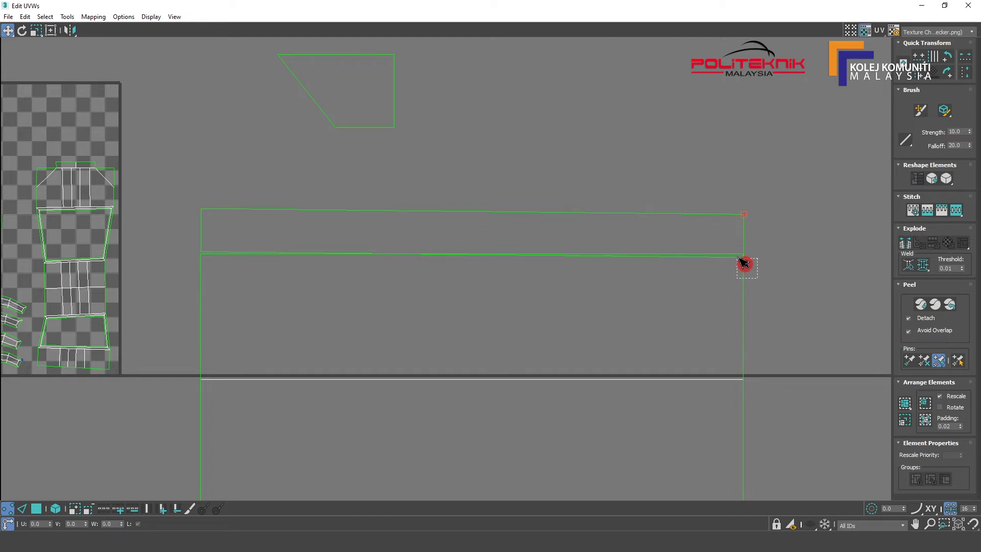
{"action": "left_click_drag", "start_coordinate": [749, 223], "coordinate": [745, 216]}
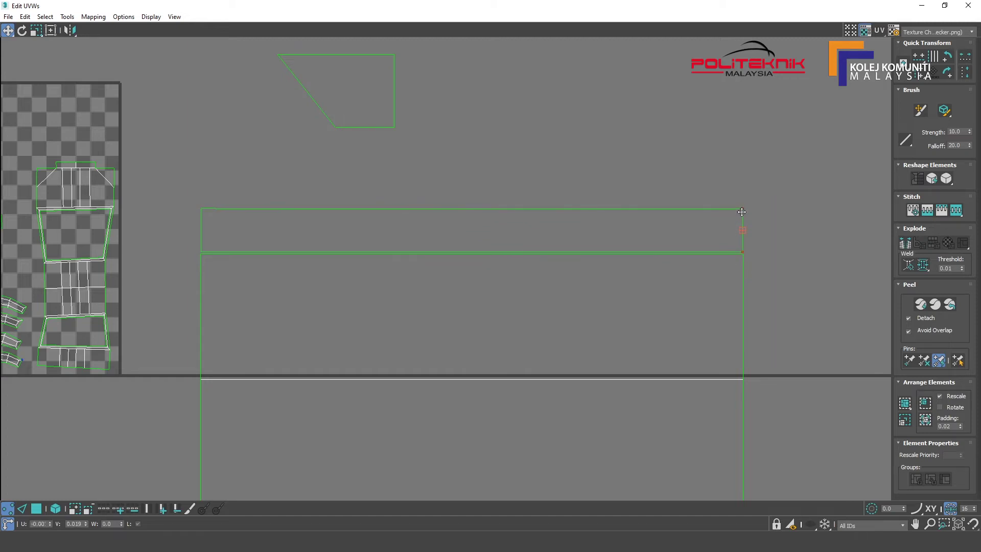
- Select the whole side panel by element and scale its UVs down to a small box
{"action": "scroll", "coordinate": [572, 306], "scroll_direction": "down", "scroll_amount": 3}
{"action": "middle_click_drag", "start_coordinate": [572, 307], "coordinate": [576, 209]}
{"action": "scroll", "coordinate": [576, 209], "scroll_direction": "down", "scroll_amount": 2}
{"action": "right_click", "coordinate": [466, 332]}
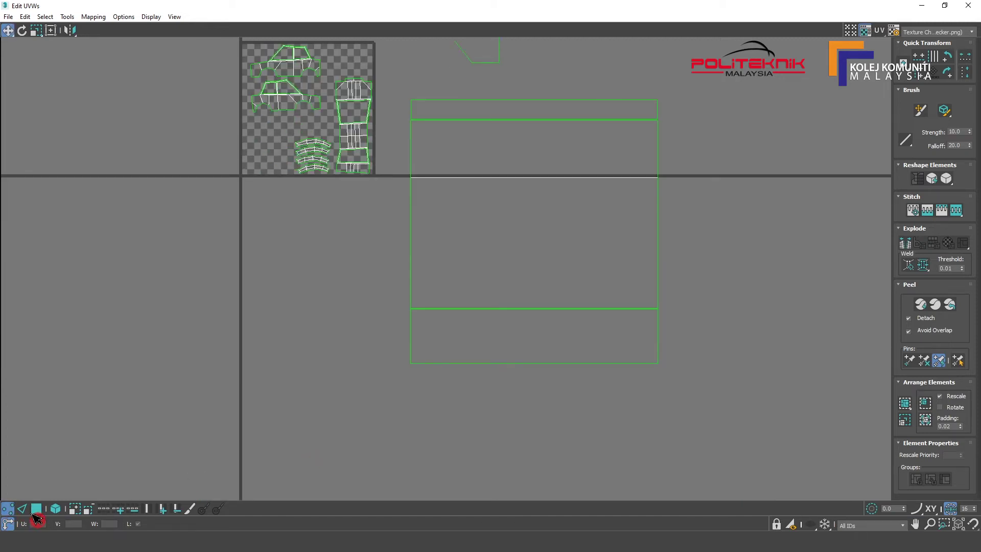
{"action": "left_click", "coordinate": [36, 508]}
{"action": "left_click", "coordinate": [56, 508]}
{"action": "left_click_drag", "start_coordinate": [405, 89], "coordinate": [589, 328]}
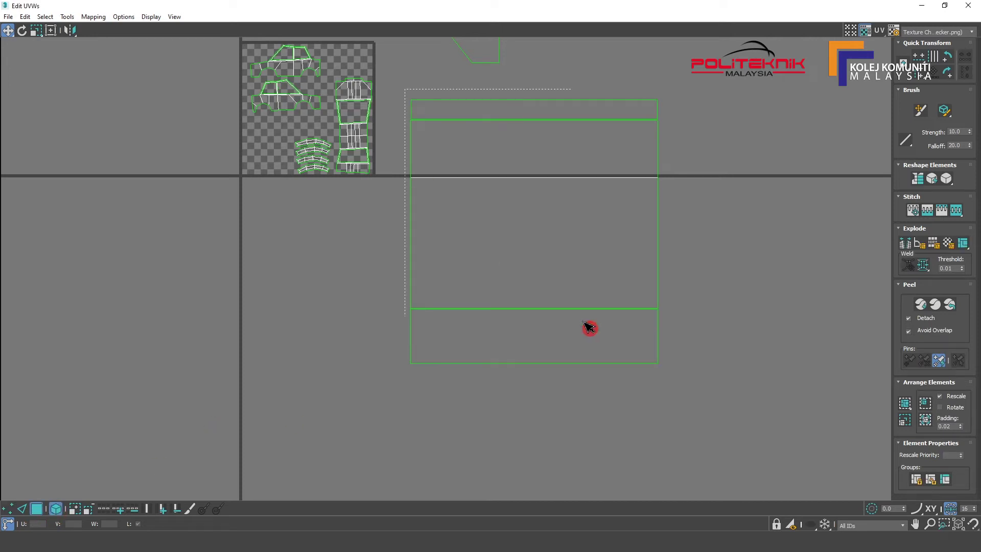
{"action": "right_click", "coordinate": [584, 247]}
{"action": "left_click", "coordinate": [602, 271]}
{"action": "left_click_drag", "start_coordinate": [603, 271], "coordinate": [528, 320]}
- Rotate the side panel UVs 180° and move them onto the checker map
{"action": "right_click", "coordinate": [552, 227]}
{"action": "left_click", "coordinate": [562, 247]}
{"action": "left_click_drag", "start_coordinate": [562, 247], "coordinate": [440, 331]}
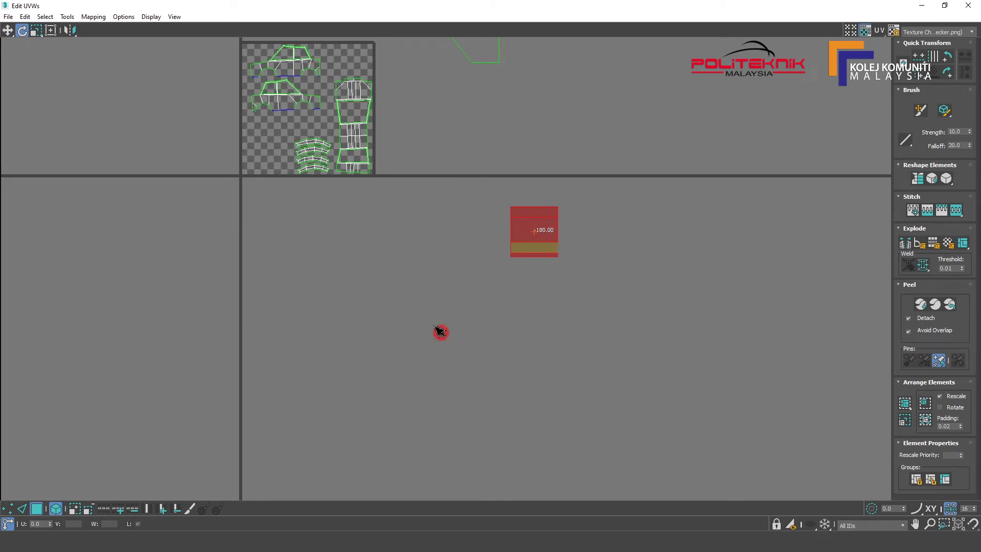
{"action": "key", "text": "w"}
{"action": "mouse_move", "coordinate": [536, 240]}
{"action": "left_mouse_down"}
{"action": "mouse_move", "coordinate": [281, 154]}
{"action": "mouse_move", "coordinate": [381, 286]}
{"action": "left_mouse_up"}
{"action": "scroll", "coordinate": [284, 151], "scroll_direction": "up", "scroll_amount": 5}
{"action": "right_click", "coordinate": [361, 256]}
{"action": "left_click", "coordinate": [404, 283]}
{"action": "left_click", "coordinate": [457, 208]}
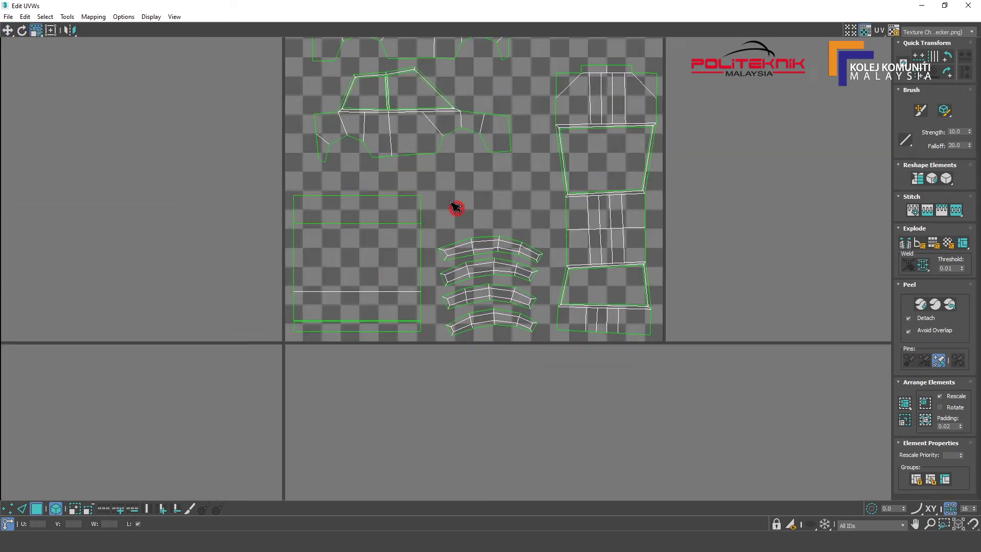
- Select the large rectangle and small quad shells, then restore the UV editor window
{"action": "scroll", "coordinate": [457, 207], "scroll_direction": "down", "scroll_amount": 3}
{"action": "middle_click_drag", "start_coordinate": [438, 219], "coordinate": [317, 339]}
{"action": "scroll", "coordinate": [527, 327], "scroll_direction": "down", "scroll_amount": 4}
{"action": "middle_click_drag", "start_coordinate": [526, 327], "coordinate": [536, 317]}
{"action": "left_click_drag", "start_coordinate": [401, 157], "coordinate": [630, 266]}
{"action": "left_click_drag", "start_coordinate": [600, 333], "coordinate": [529, 275], "text": "ctrl"}
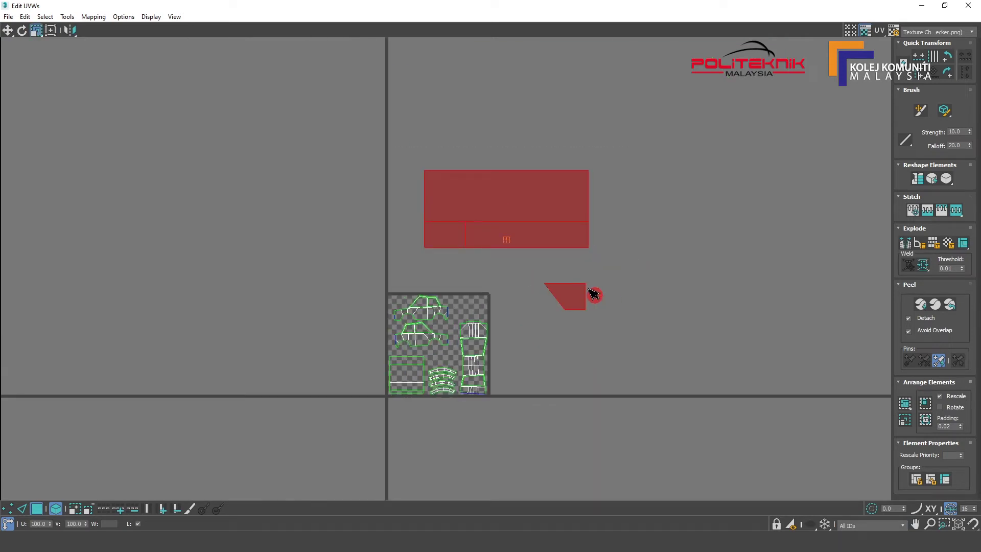
{"action": "left_click", "coordinate": [945, 5]}
{"action": "mouse_move", "coordinate": [604, 228]}
{"action": "middle_mouse_down", "text": "alt"}
{"action": "mouse_move", "coordinate": [567, 337]}
{"action": "mouse_move", "coordinate": [562, 230]}
{"action": "middle_mouse_up", "text": "alt"}
- Peel the selected rear panel faces flat and move their UVs down and right
{"action": "left_click", "coordinate": [569, 321], "text": "alt"}
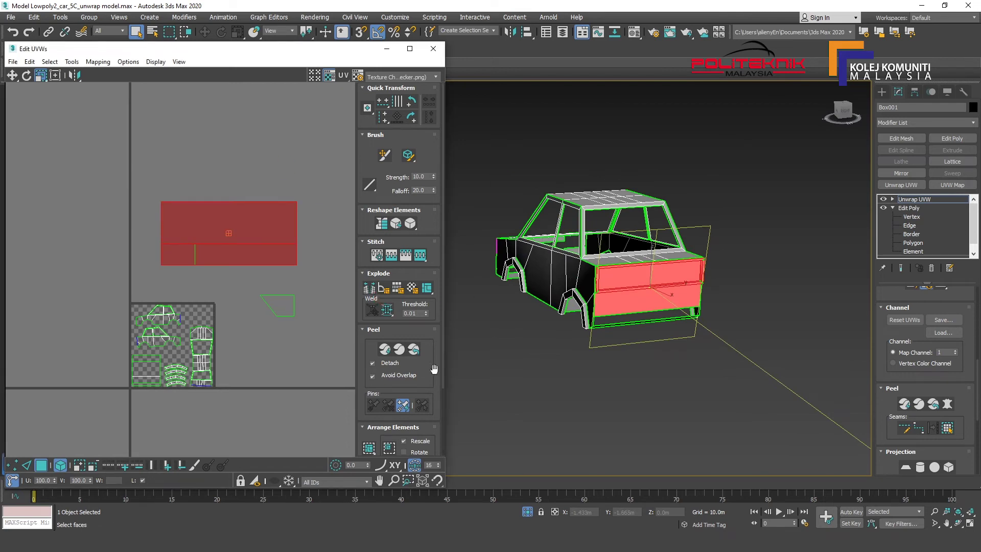
{"action": "left_click", "coordinate": [419, 355]}
{"action": "right_click", "coordinate": [238, 225]}
{"action": "left_click", "coordinate": [253, 228]}
{"action": "left_click_drag", "start_coordinate": [245, 230], "coordinate": [302, 387]}
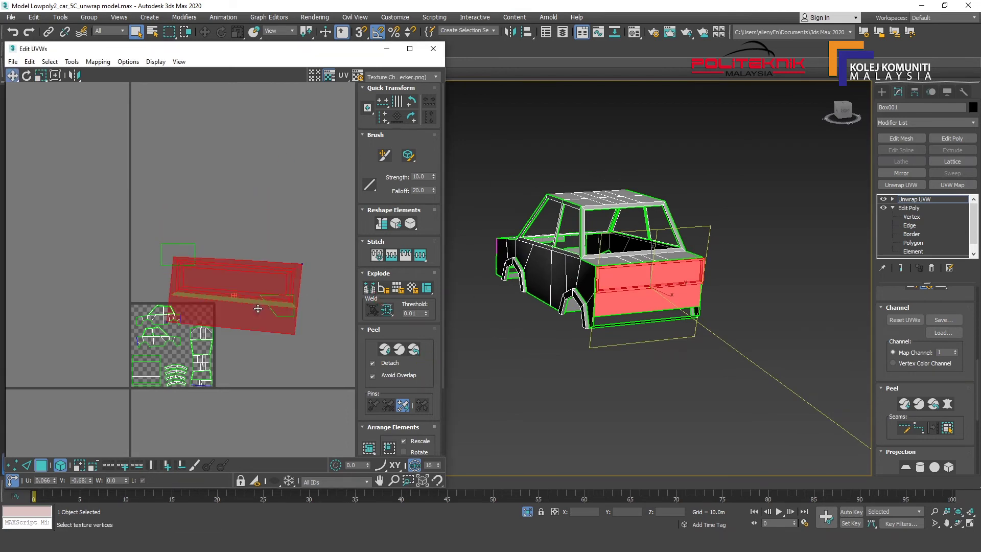
{"action": "scroll", "coordinate": [286, 317], "scroll_direction": "up", "scroll_amount": 3}
{"action": "middle_click_drag", "start_coordinate": [279, 274], "coordinate": [256, 326]}
- Rotate the rear panel UVs level and line up its right-edge vertices with horizontal scaling
{"action": "right_click", "coordinate": [219, 289]}
{"action": "left_click", "coordinate": [234, 308]}
{"action": "left_click_drag", "start_coordinate": [240, 307], "coordinate": [266, 276]}
{"action": "left_click", "coordinate": [255, 252]}
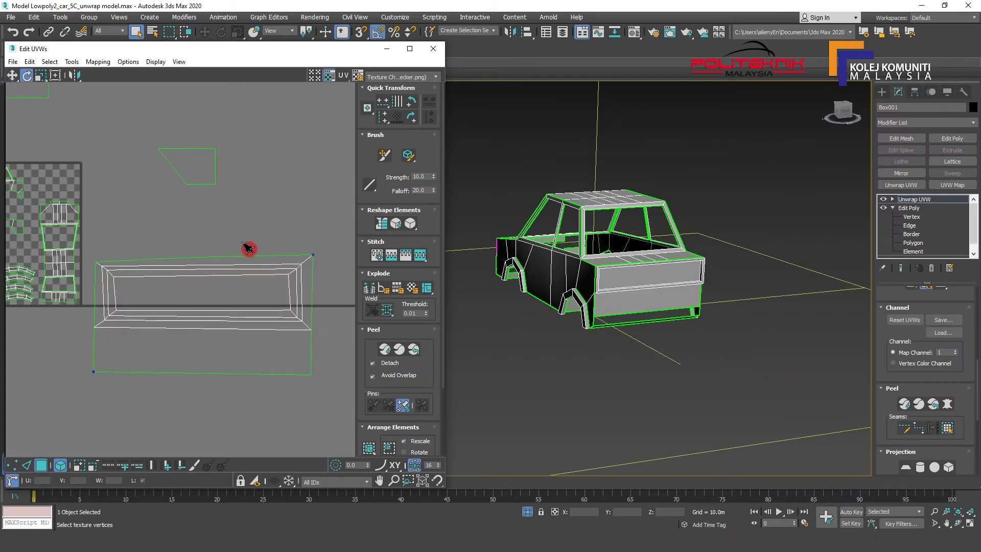
{"action": "left_click_drag", "start_coordinate": [331, 237], "coordinate": [308, 392]}
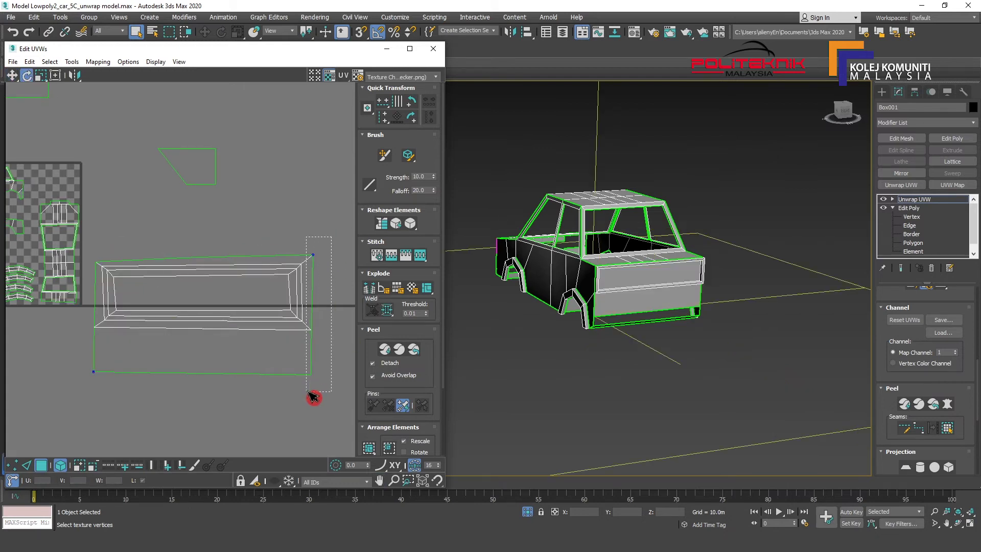
{"action": "left_click", "coordinate": [12, 466]}
{"action": "left_click_drag", "start_coordinate": [333, 233], "coordinate": [315, 406]}
{"action": "left_click", "coordinate": [43, 78]}
{"action": "left_click", "coordinate": [43, 97]}
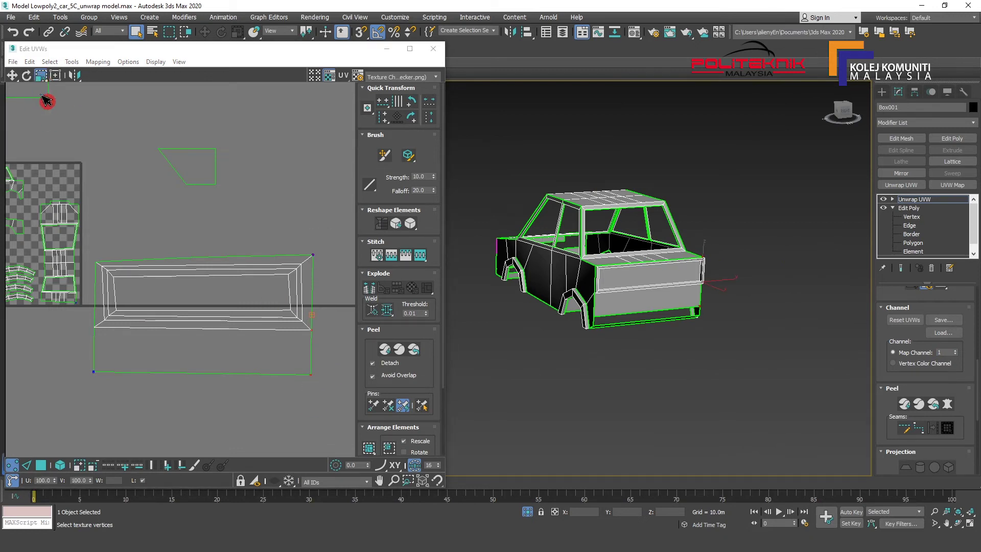
{"action": "mouse_move", "coordinate": [311, 378]}
{"action": "left_mouse_down"}
{"action": "mouse_move", "coordinate": [95, 360]}
{"action": "mouse_move", "coordinate": [90, 258]}
{"action": "left_mouse_up"}
- Flatten the rear panel's top-edge vertices with single-axis scaling, then maximize the editor
{"action": "left_click_drag", "start_coordinate": [331, 243], "coordinate": [82, 265]}
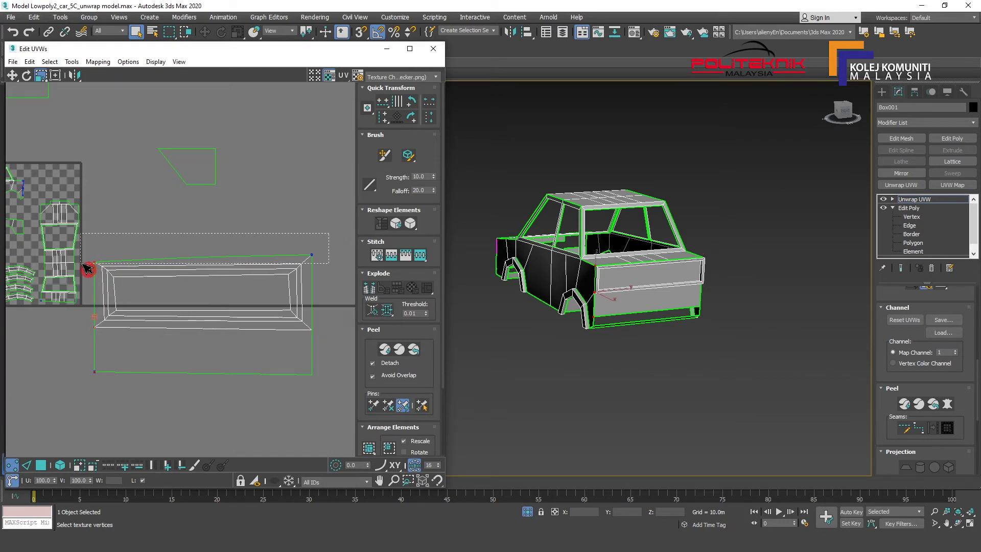
{"action": "left_click_drag", "start_coordinate": [40, 75], "coordinate": [50, 124]}
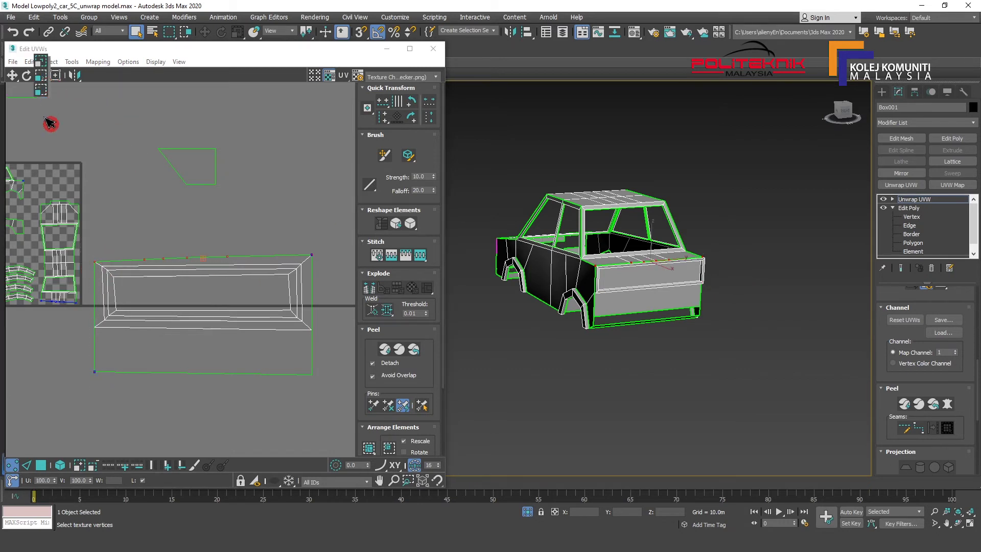
{"action": "left_click", "coordinate": [49, 100]}
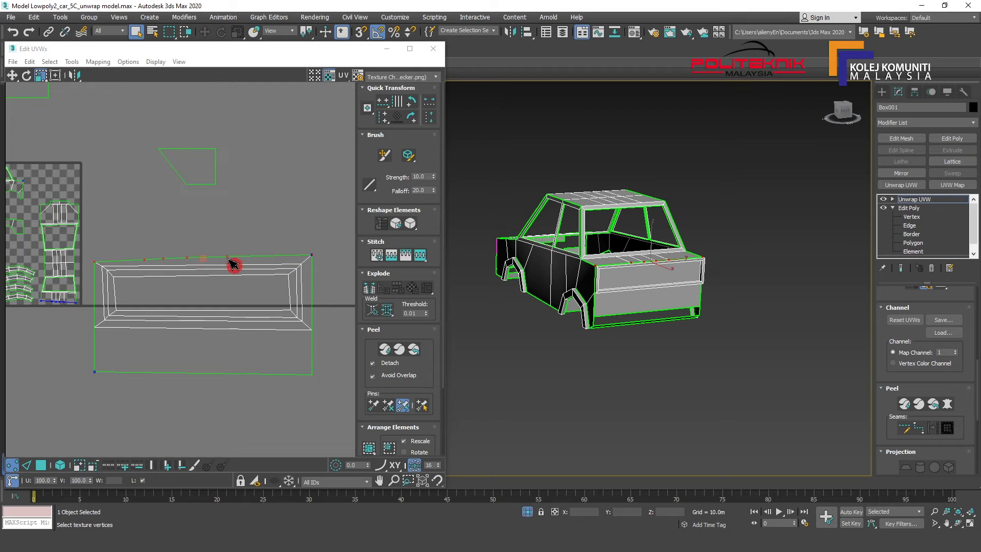
{"action": "left_click_drag", "start_coordinate": [232, 265], "coordinate": [229, 167]}
{"action": "scroll", "coordinate": [248, 305], "scroll_direction": "up", "scroll_amount": 3}
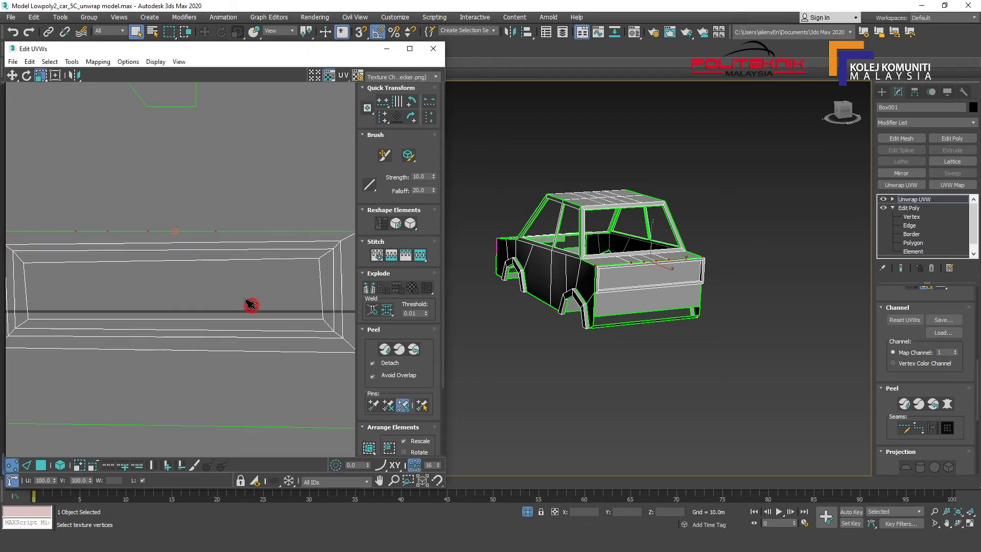
{"action": "left_click", "coordinate": [409, 49]}
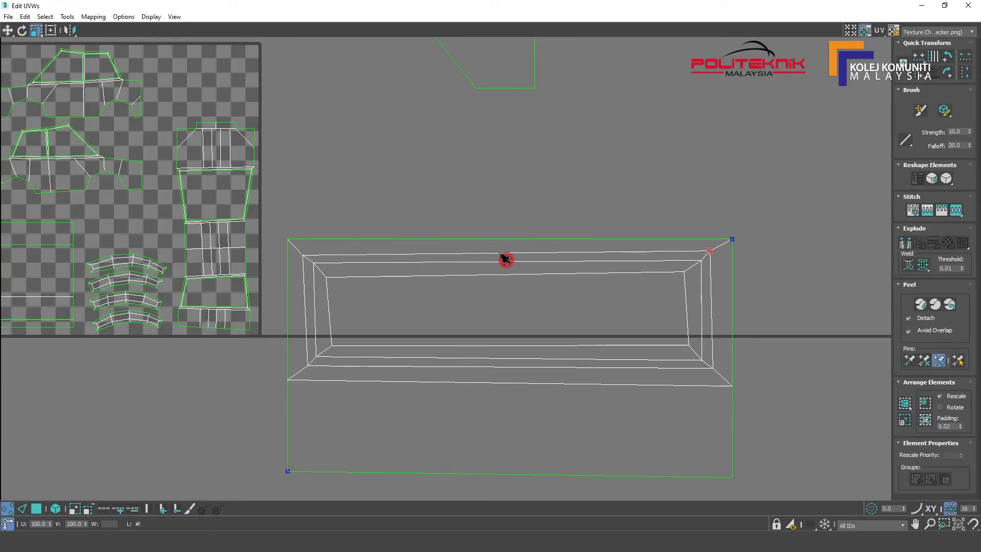
- Level the top inner edge, straighten the bottom inner edge and select the outer bottom edge
{"action": "left_click_drag", "start_coordinate": [695, 401], "coordinate": [320, 267]}
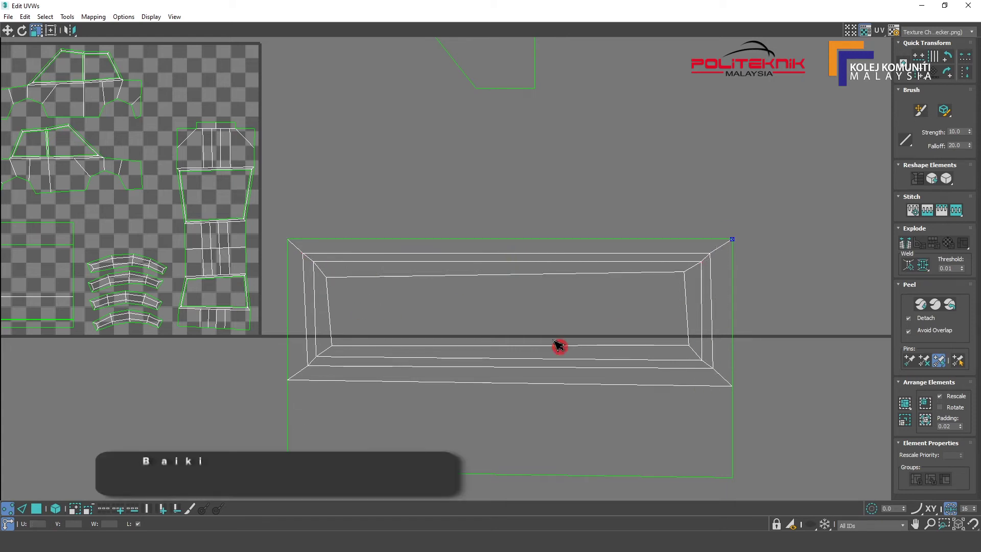
{"action": "left_click", "coordinate": [332, 347]}
{"action": "mouse_move", "coordinate": [718, 362]}
{"action": "left_mouse_down"}
{"action": "mouse_move", "coordinate": [326, 367]}
{"action": "mouse_move", "coordinate": [723, 372]}
{"action": "mouse_move", "coordinate": [307, 368]}
{"action": "mouse_move", "coordinate": [725, 379]}
{"action": "left_mouse_up"}
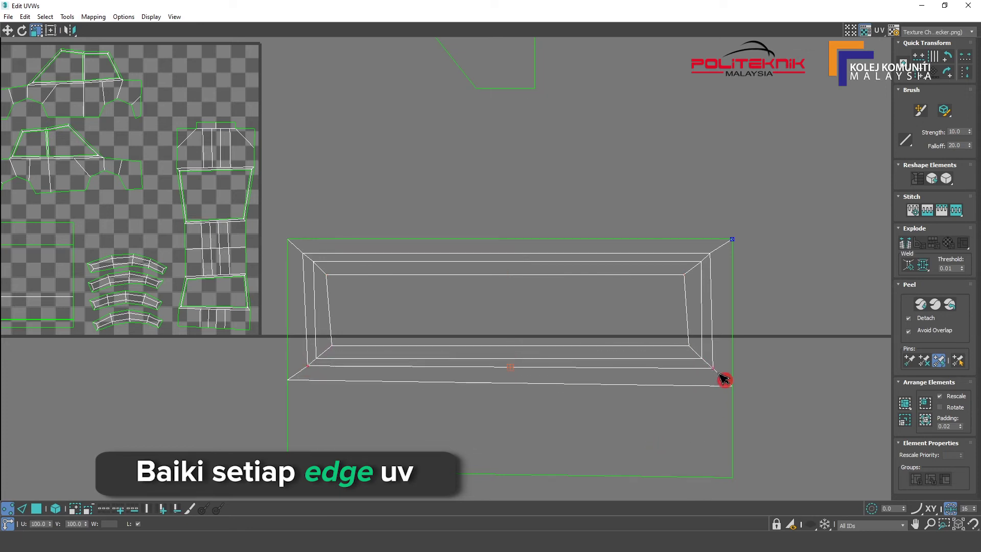
{"action": "left_click_drag", "start_coordinate": [271, 377], "coordinate": [792, 428]}
{"action": "left_click_drag", "start_coordinate": [228, 451], "coordinate": [751, 492]}
{"action": "scroll", "coordinate": [417, 404], "scroll_direction": "down", "scroll_amount": 2}
{"action": "scroll", "coordinate": [358, 306], "scroll_direction": "up", "scroll_amount": 2}
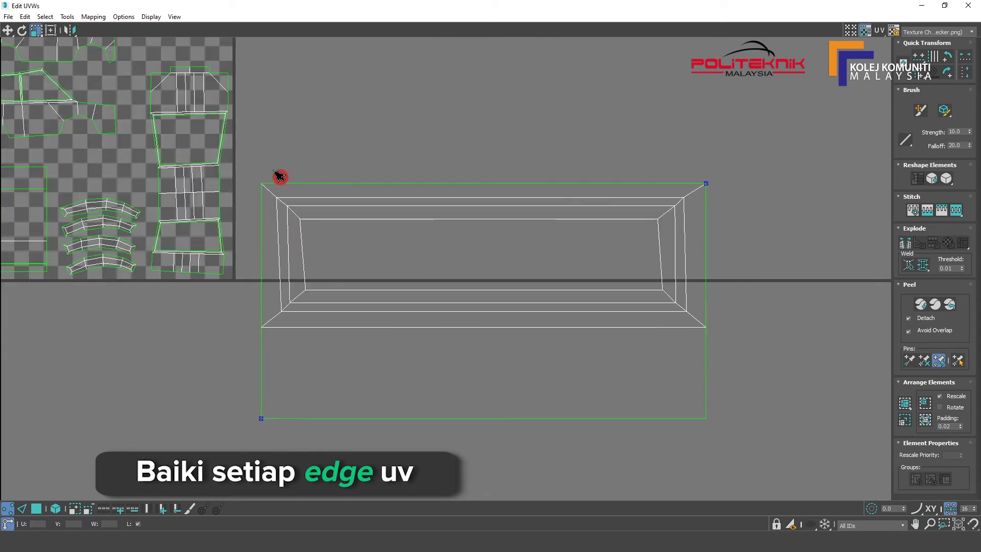
- Straighten the left and right inner edges to vertical
{"action": "left_click_drag", "start_coordinate": [35, 29], "coordinate": [44, 66]}
{"action": "left_click_drag", "start_coordinate": [262, 313], "coordinate": [290, 326]}
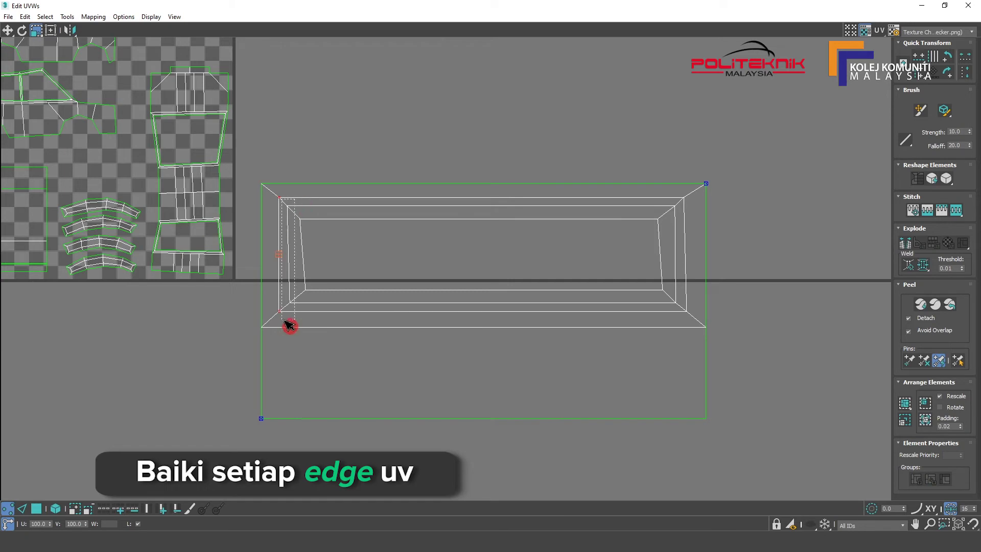
{"action": "left_click_drag", "start_coordinate": [665, 291], "coordinate": [674, 184]}
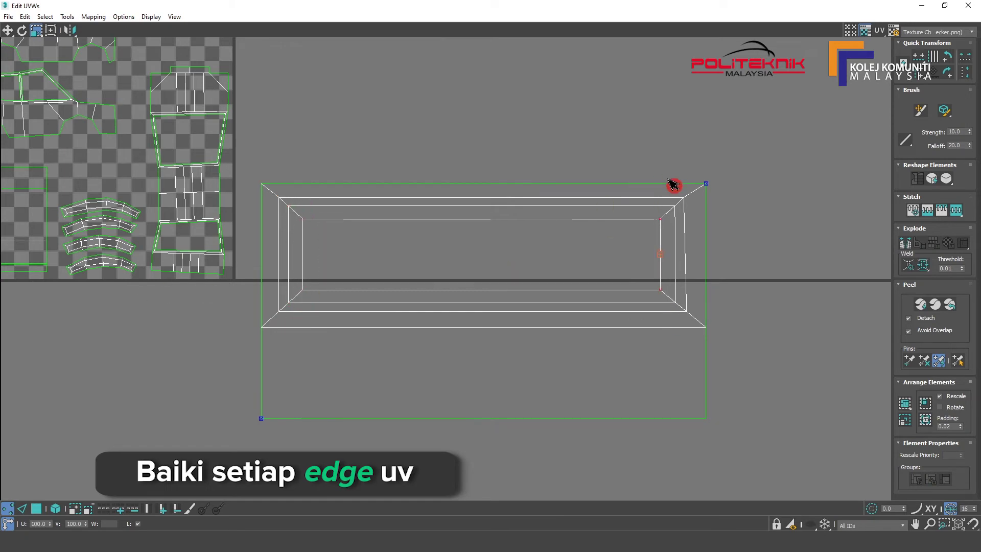
{"action": "scroll", "coordinate": [450, 215], "scroll_direction": "down", "scroll_amount": 3}
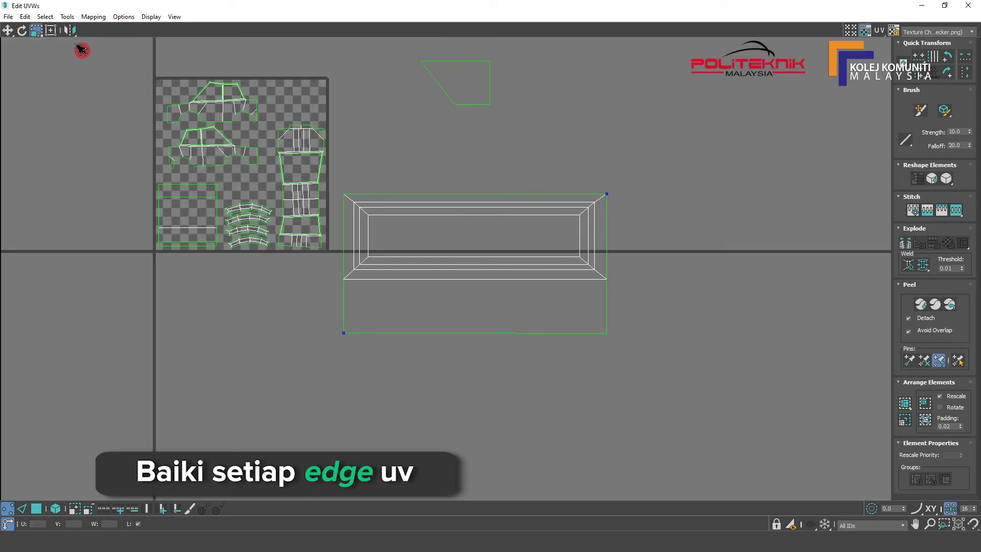
- Select the whole rear-panel rectangle shell and shrink it with uniform scaling
{"action": "left_click", "coordinate": [8, 30]}
{"action": "left_click", "coordinate": [8, 509]}
{"action": "left_click_drag", "start_coordinate": [359, 193], "coordinate": [556, 256]}
{"action": "right_click", "coordinate": [556, 255]}
{"action": "left_click", "coordinate": [568, 278]}
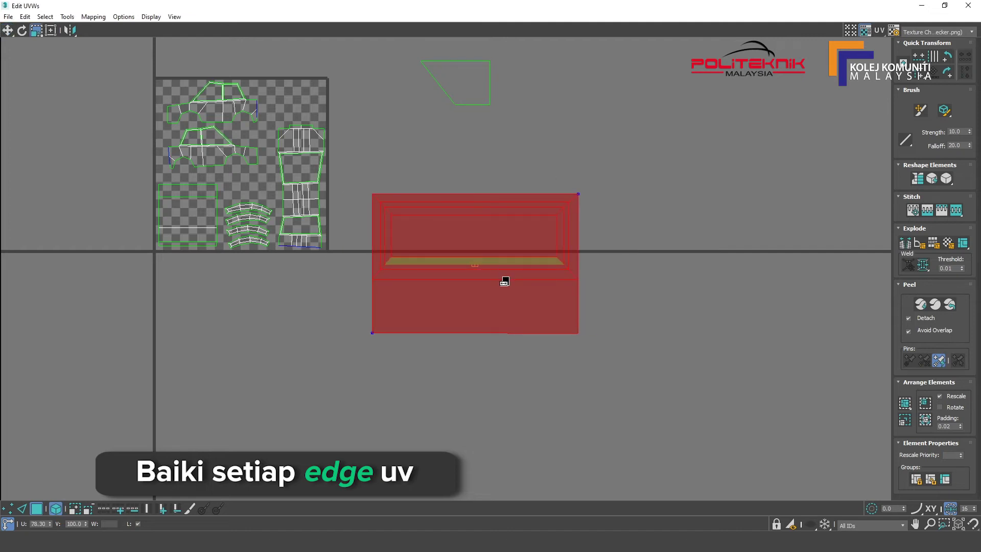
{"action": "left_click", "coordinate": [41, 37]}
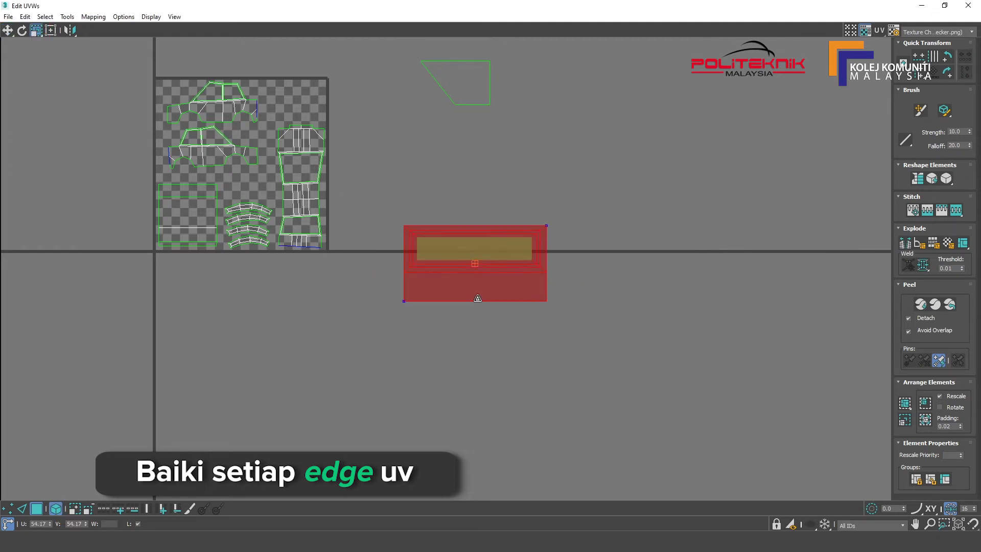
{"action": "left_click_drag", "start_coordinate": [476, 264], "coordinate": [337, 110]}
{"action": "scroll", "coordinate": [337, 154], "scroll_direction": "up", "scroll_amount": 3}
- Move the shrunken rear-panel shell into the tile's top-right corner, restoring the Edit UVWs window
{"action": "right_click", "coordinate": [506, 268]}
{"action": "left_click", "coordinate": [506, 268]}
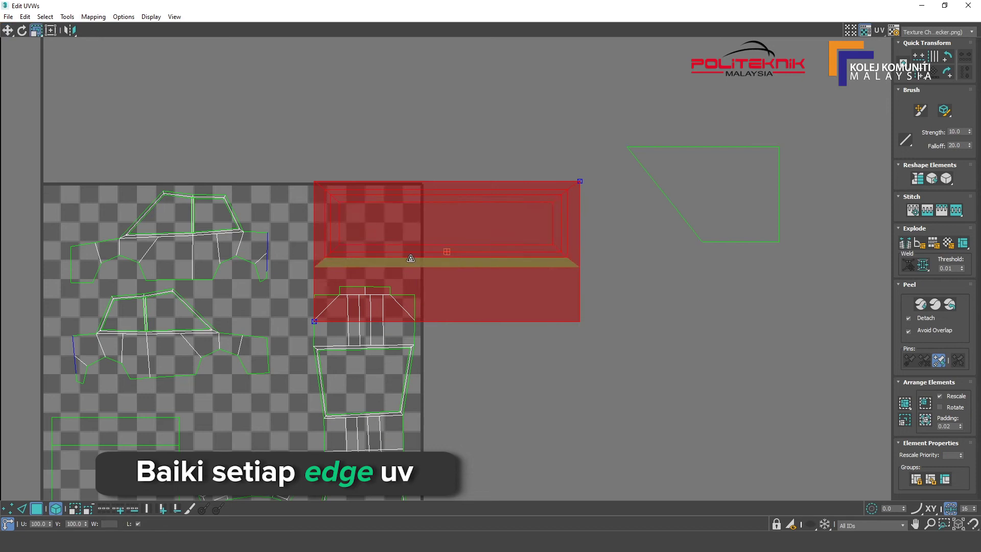
{"action": "right_click", "coordinate": [470, 245]}
{"action": "left_click", "coordinate": [491, 247]}
{"action": "mouse_move", "coordinate": [358, 225]}
{"action": "left_mouse_down"}
{"action": "mouse_move", "coordinate": [296, 236]}
{"action": "mouse_move", "coordinate": [474, 255]}
{"action": "left_mouse_up"}
{"action": "scroll", "coordinate": [520, 302], "scroll_direction": "up", "scroll_amount": 3}
{"action": "right_click", "coordinate": [427, 257]}
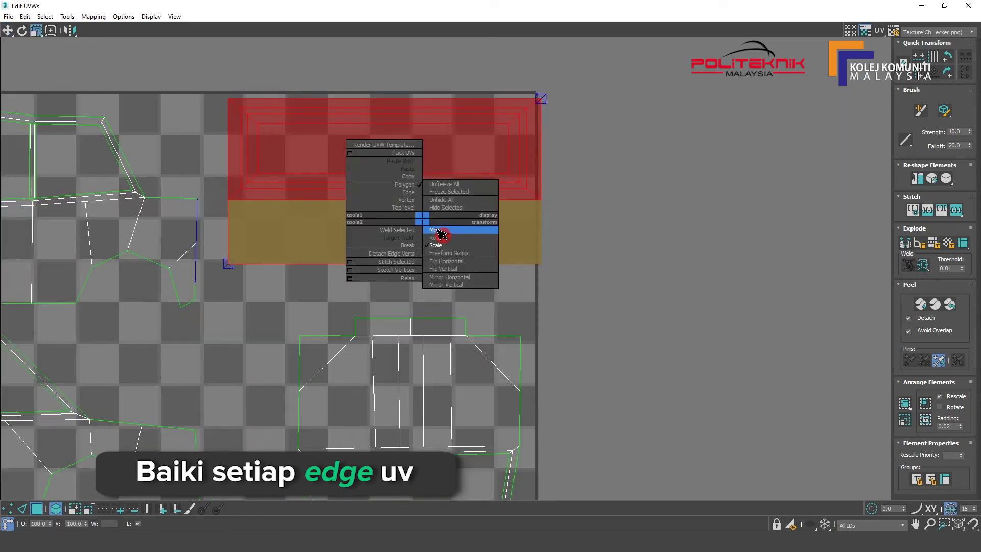
{"action": "left_click", "coordinate": [438, 232]}
{"action": "scroll", "coordinate": [358, 307], "scroll_direction": "down", "scroll_amount": 3}
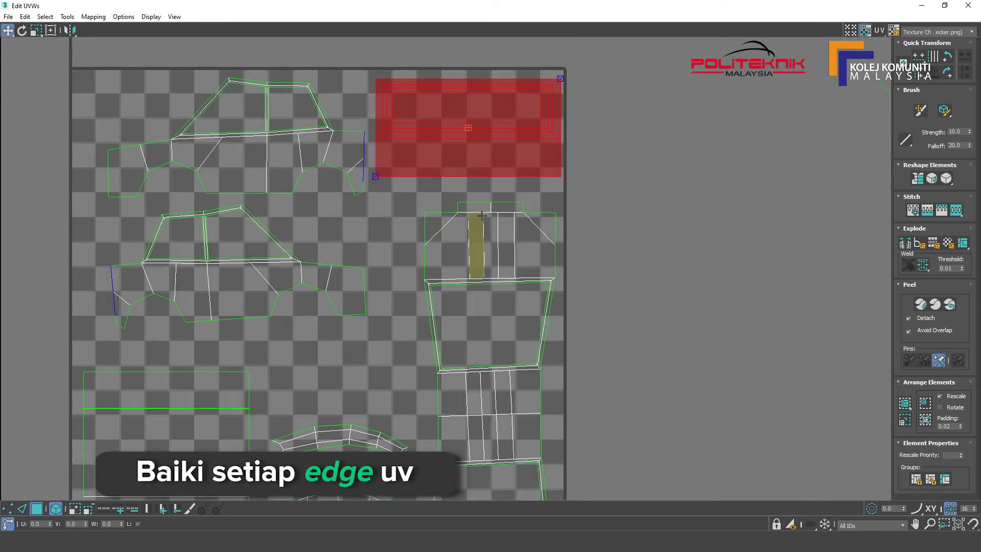
{"action": "left_click", "coordinate": [945, 5]}
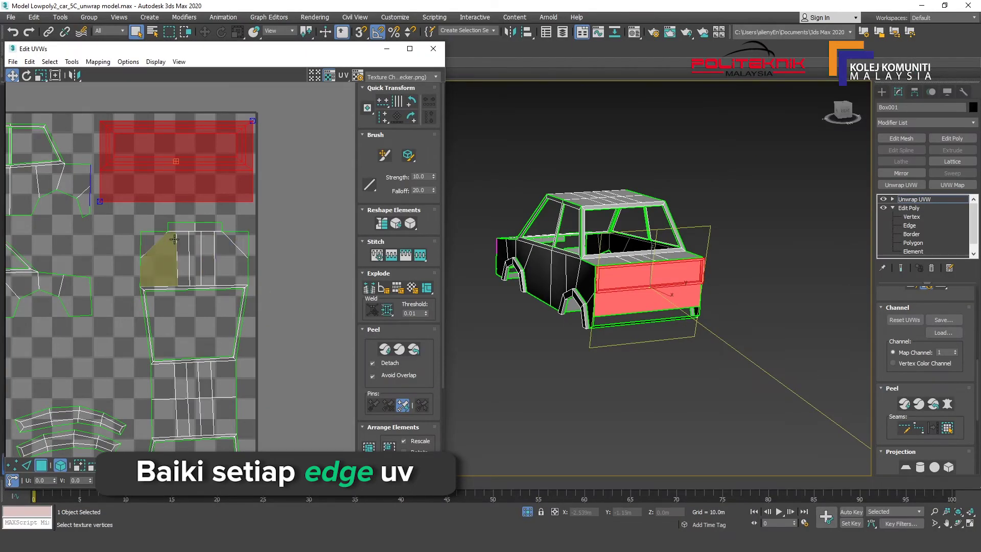
{"action": "left_click_drag", "start_coordinate": [244, 275], "coordinate": [215, 286]}
{"action": "middle_click_drag", "start_coordinate": [207, 248], "coordinate": [297, 212]}
- Select all the wheel-arch UV shells
{"action": "scroll", "coordinate": [297, 212], "scroll_direction": "down", "scroll_amount": 2}
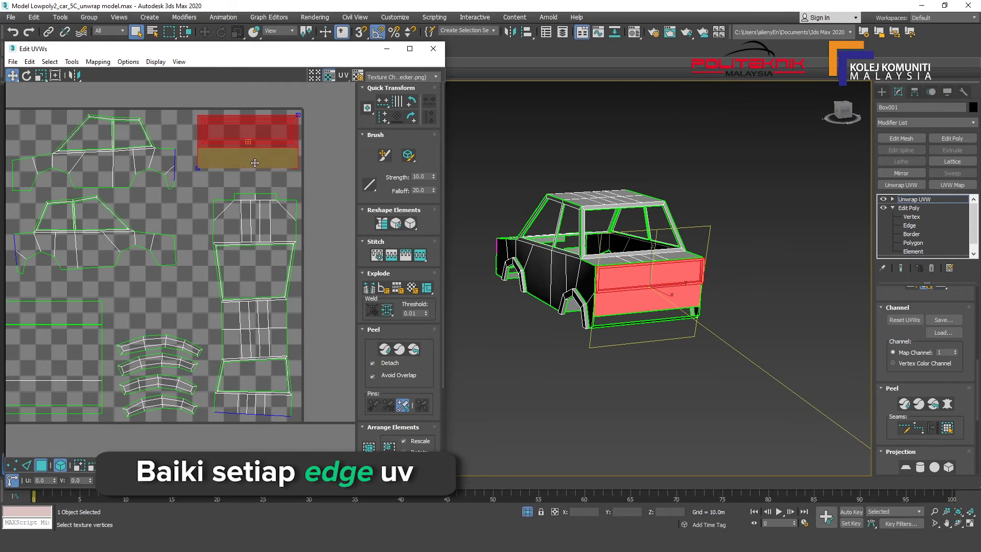
{"action": "left_click", "coordinate": [291, 171]}
{"action": "scroll", "coordinate": [291, 166], "scroll_direction": "down", "scroll_amount": 2}
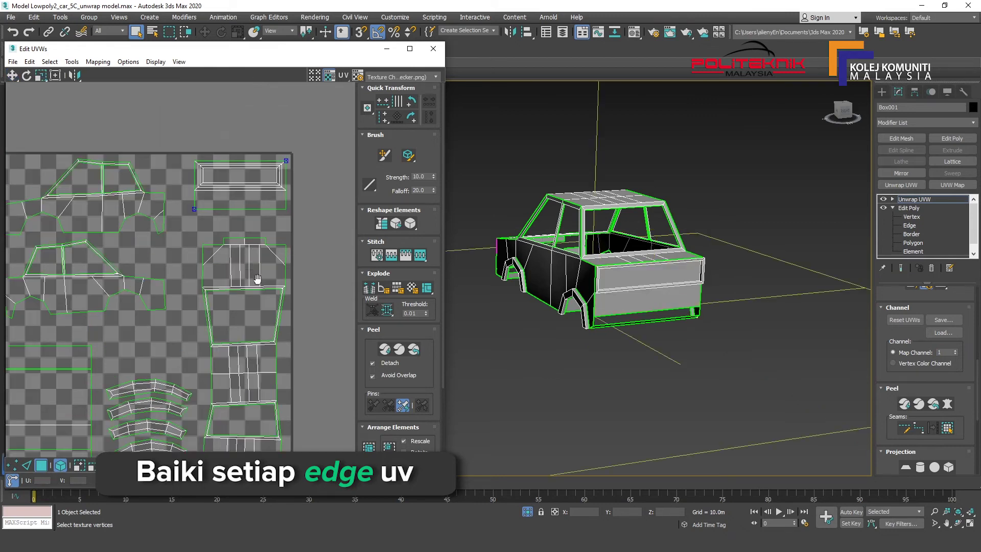
{"action": "left_click_drag", "start_coordinate": [228, 293], "coordinate": [180, 385]}
{"action": "right_click", "coordinate": [187, 328]}
- Scale the wheel-arch shells and maximize Edit UVWs around the tall roof shell
{"action": "left_click", "coordinate": [210, 356]}
{"action": "left_click_drag", "start_coordinate": [194, 332], "coordinate": [220, 319]}
{"action": "left_click", "coordinate": [245, 333]}
{"action": "middle_click_drag", "start_coordinate": [629, 307], "coordinate": [666, 285], "text": "alt"}
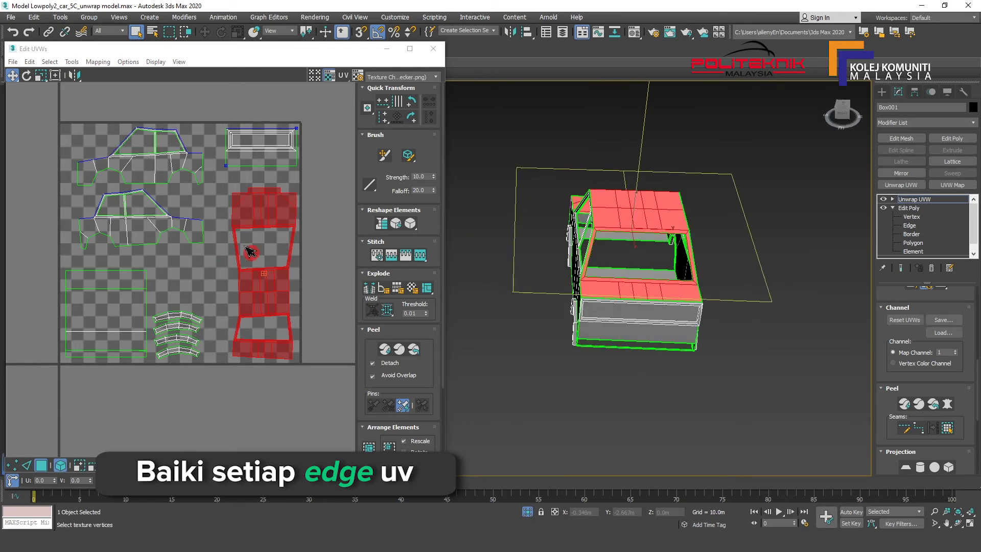
{"action": "left_click", "coordinate": [410, 49]}
{"action": "scroll", "coordinate": [510, 240], "scroll_direction": "up", "scroll_amount": 3}
{"action": "left_click", "coordinate": [379, 313]}
- Select the roof shell's top-edge vertices using one-axis vertical scaling to level them
{"action": "key", "text": "1"}
{"action": "left_click", "coordinate": [554, 94]}
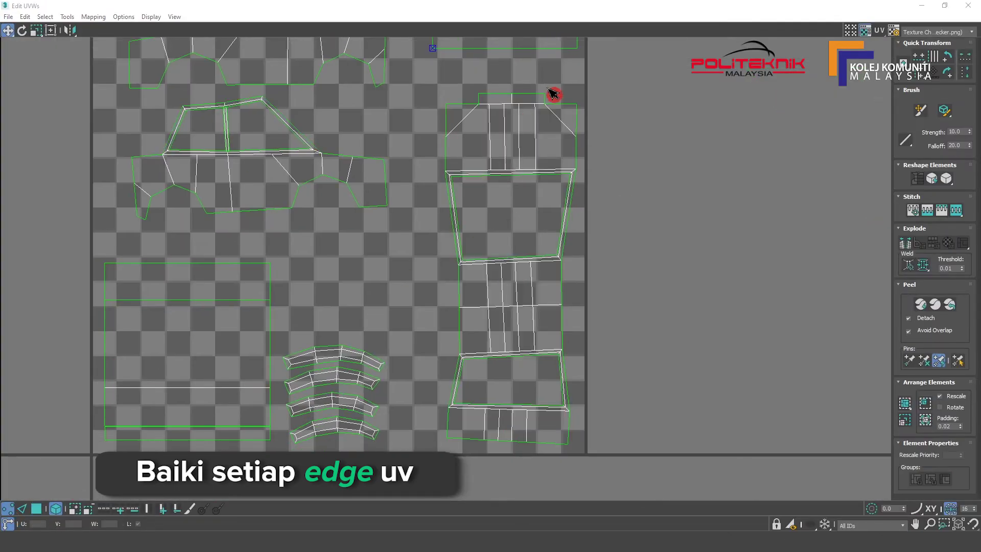
{"action": "middle_click_drag", "start_coordinate": [555, 97], "coordinate": [559, 121]}
{"action": "left_click_drag", "start_coordinate": [36, 30], "coordinate": [44, 60]}
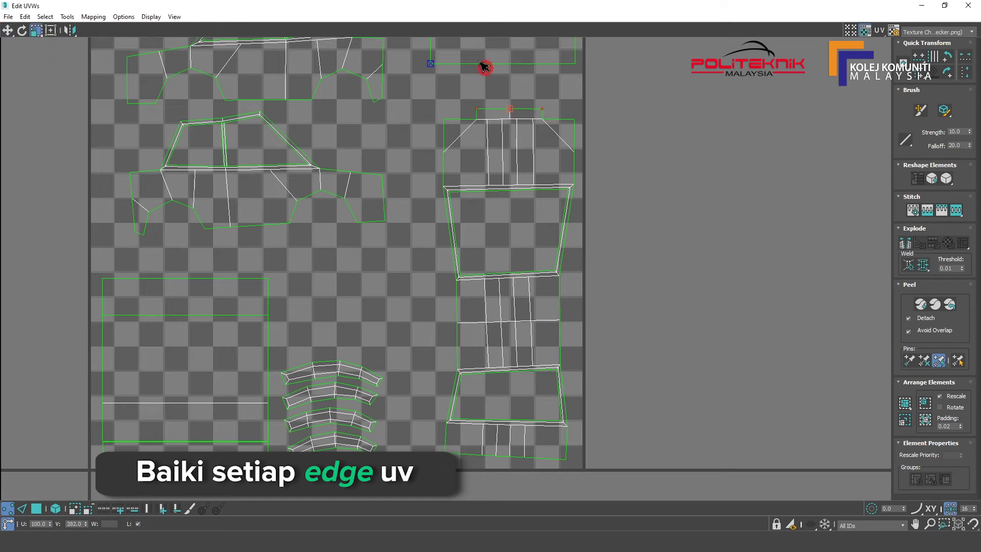
{"action": "scroll", "coordinate": [482, 65], "scroll_direction": "up", "scroll_amount": 3}
{"action": "left_click_drag", "start_coordinate": [614, 213], "coordinate": [380, 229]}
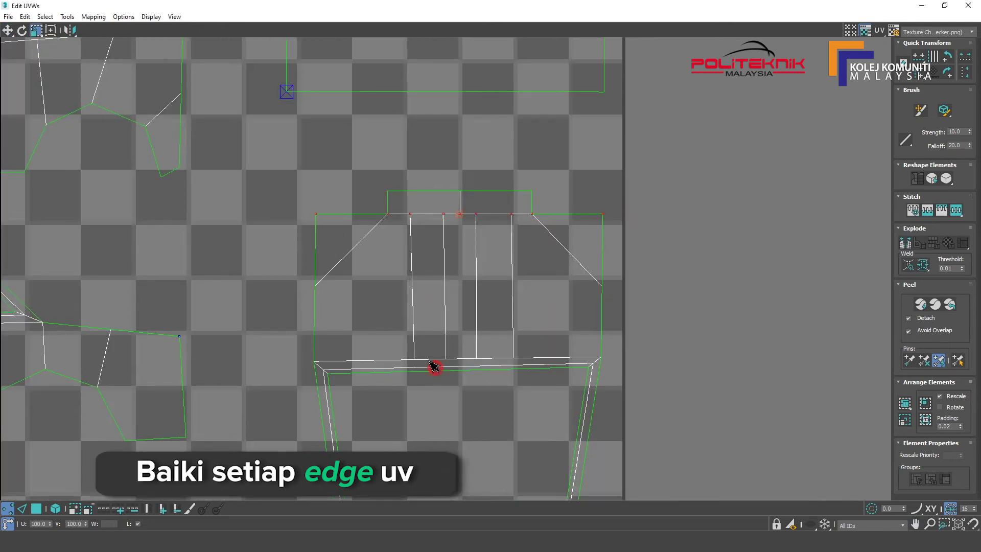
{"action": "left_click_drag", "start_coordinate": [263, 333], "coordinate": [670, 366]}
{"action": "left_click_drag", "start_coordinate": [290, 348], "coordinate": [324, 373]}
- Level the top section's lower edge by moving its right corner vertex down
{"action": "middle_click_drag", "start_coordinate": [323, 375], "coordinate": [345, 281]}
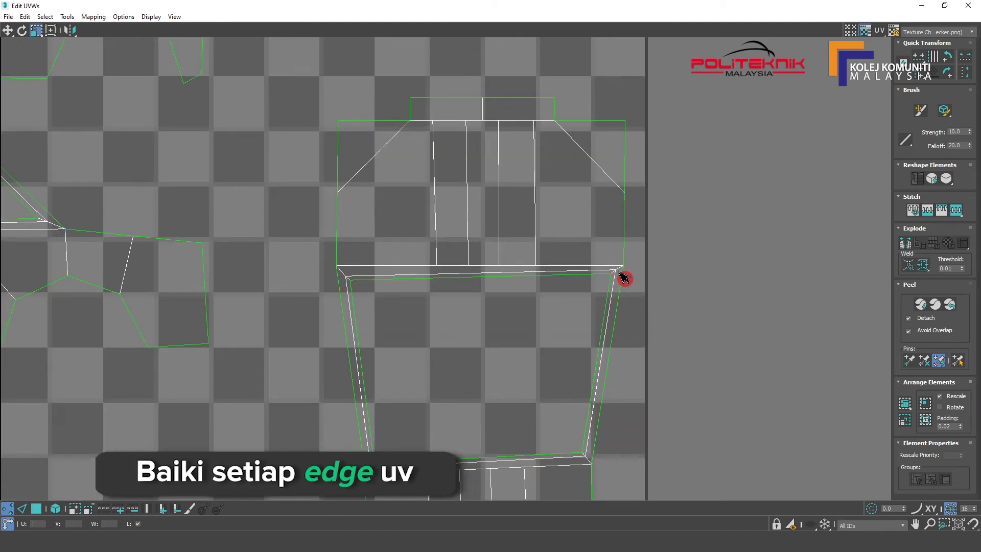
{"action": "left_click_drag", "start_coordinate": [613, 260], "coordinate": [619, 287]}
{"action": "left_click_drag", "start_coordinate": [341, 269], "coordinate": [348, 284]}
{"action": "left_click", "coordinate": [346, 274]}
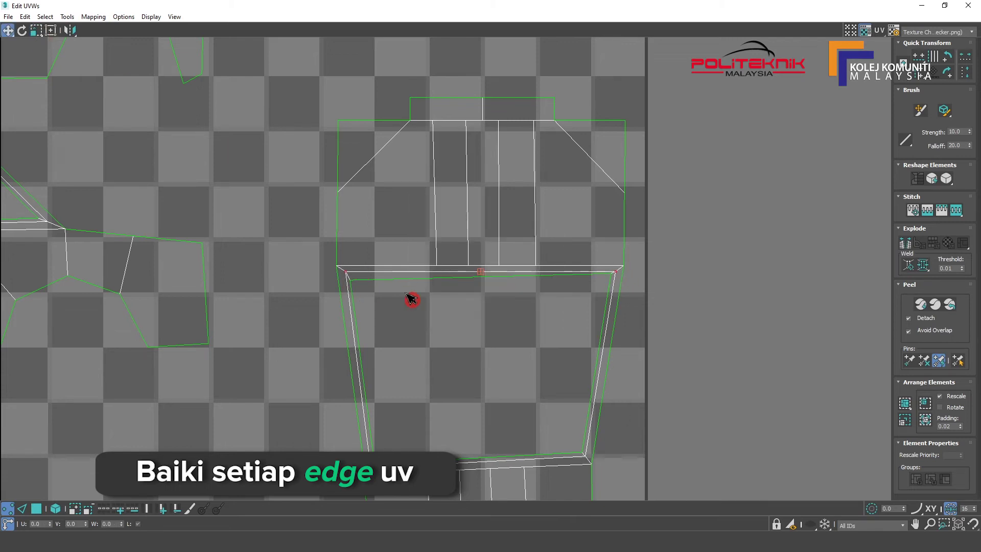
{"action": "left_click", "coordinate": [41, 34]}
{"action": "left_click_drag", "start_coordinate": [545, 322], "coordinate": [567, 341]}
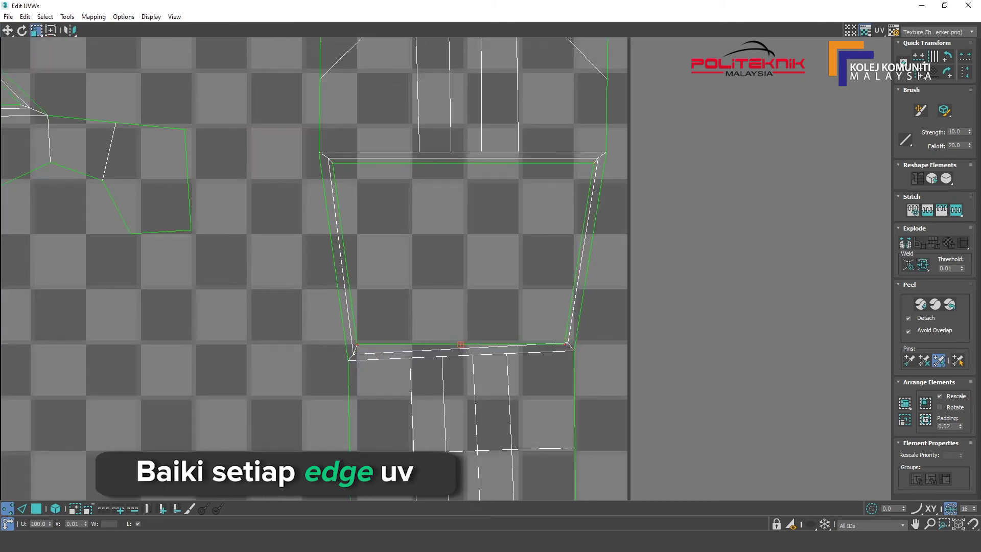
{"action": "left_click_drag", "start_coordinate": [569, 344], "coordinate": [569, 348]}
{"action": "left_click", "coordinate": [336, 361]}
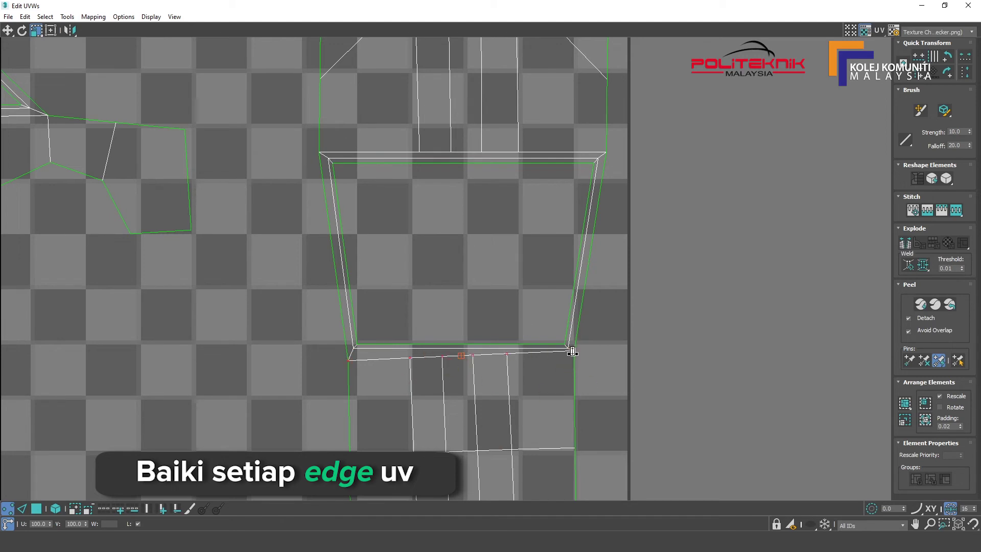
- Level the bottom section's corner vertices so the bottom strip runs straight
{"action": "middle_click_drag", "start_coordinate": [396, 465], "coordinate": [408, 276]}
{"action": "left_click_drag", "start_coordinate": [577, 352], "coordinate": [620, 370]}
{"action": "left_click", "coordinate": [615, 351]}
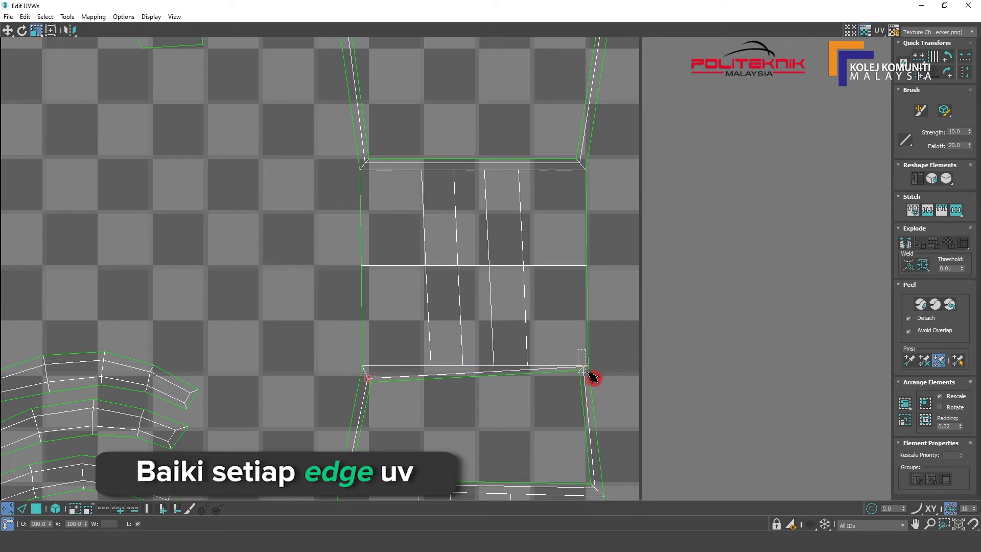
{"action": "left_click", "coordinate": [370, 382]}
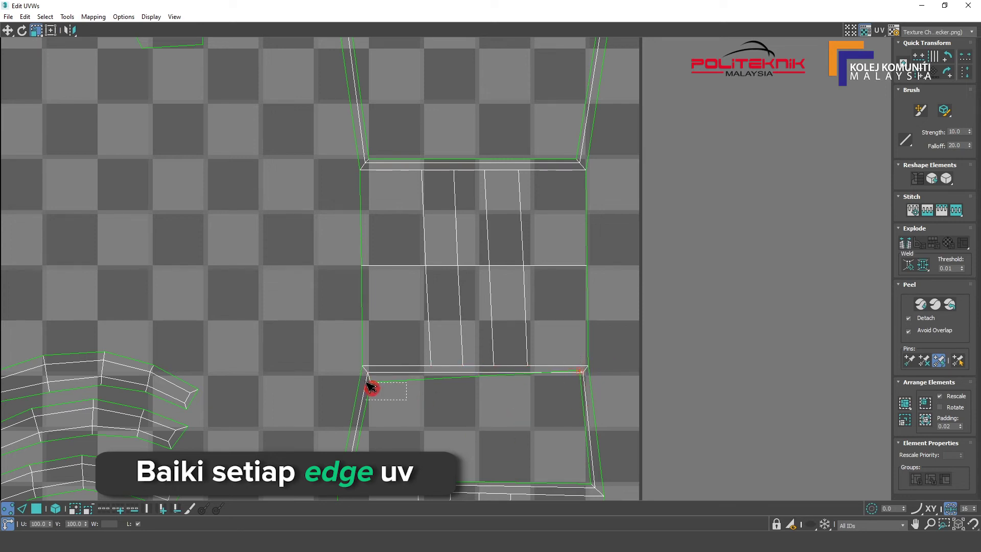
{"action": "middle_click_drag", "start_coordinate": [581, 394], "coordinate": [475, 328]}
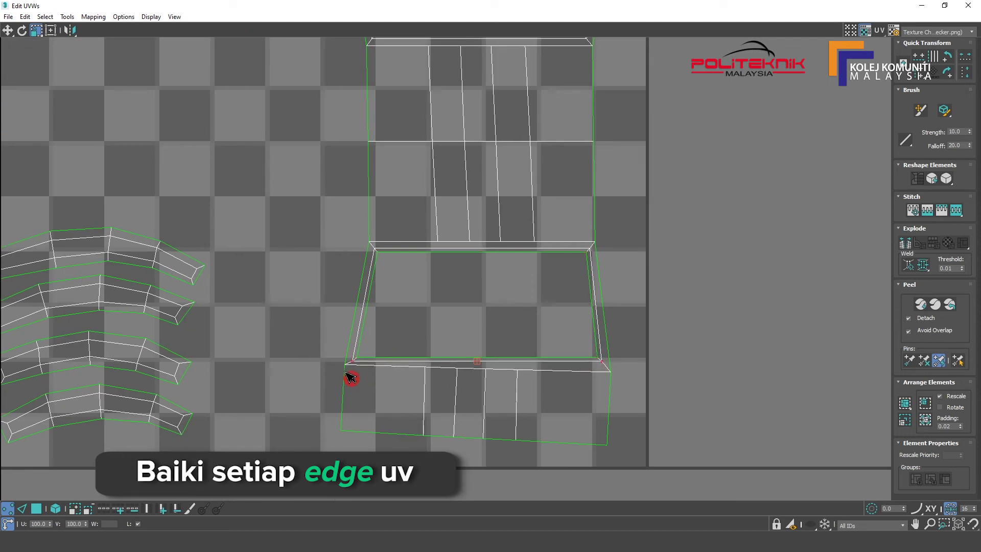
{"action": "left_click", "coordinate": [593, 397]}
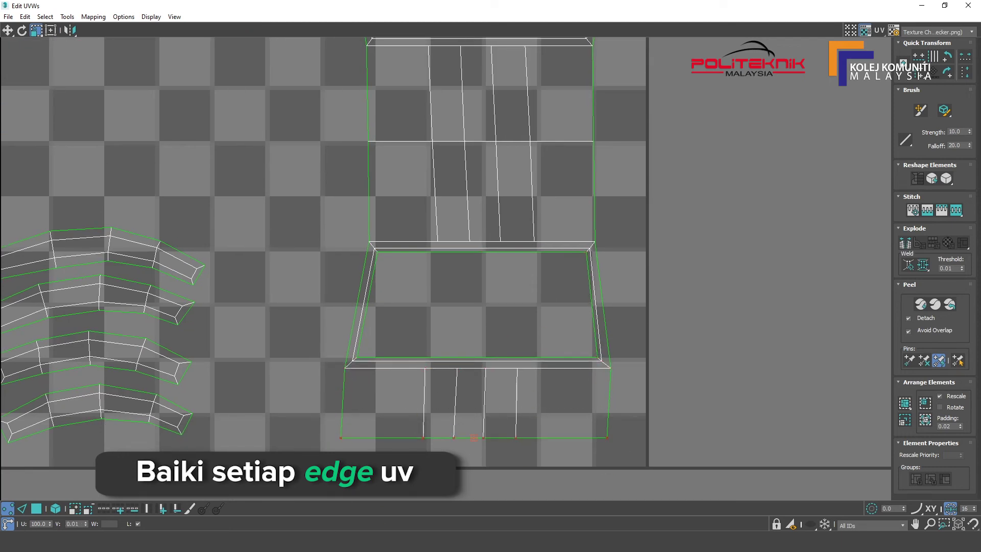
{"action": "scroll", "coordinate": [614, 404], "scroll_direction": "down", "scroll_amount": 2}
{"action": "middle_click_drag", "start_coordinate": [627, 322], "coordinate": [447, 174]}
{"action": "scroll", "coordinate": [450, 168], "scroll_direction": "down", "scroll_amount": 1}
- Align the slanted right edge vertically and move the trapezoid's right corners into line
{"action": "scroll", "coordinate": [486, 133], "scroll_direction": "down", "scroll_amount": 1}
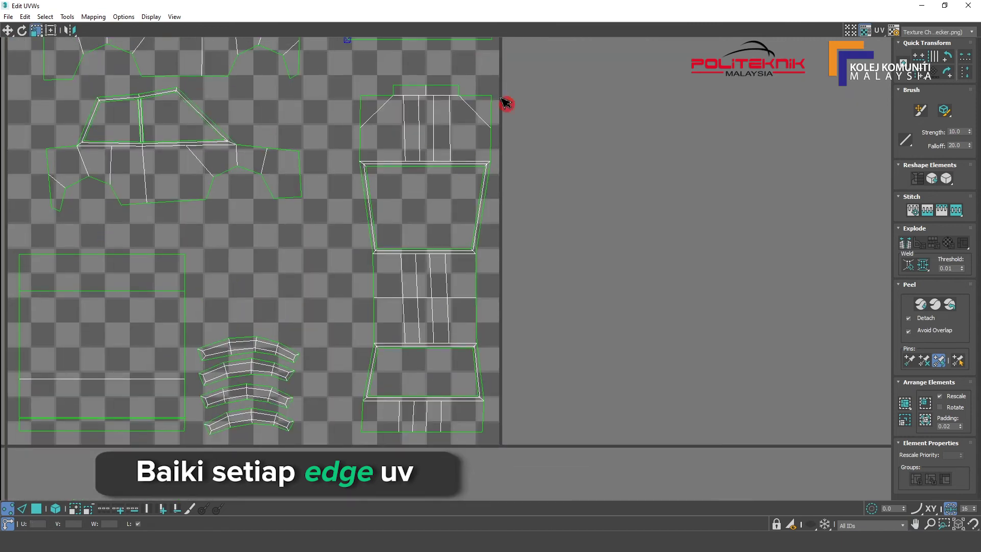
{"action": "left_click_drag", "start_coordinate": [490, 426], "coordinate": [484, 448]}
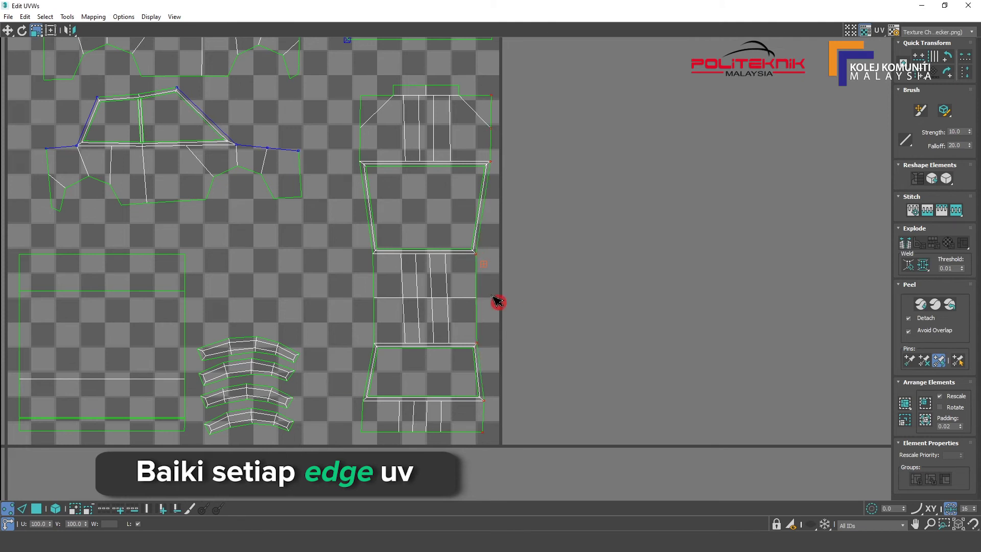
{"action": "key", "text": "alt+shift+ctrl+v"}
{"action": "scroll", "coordinate": [516, 178], "scroll_direction": "up", "scroll_amount": 1}
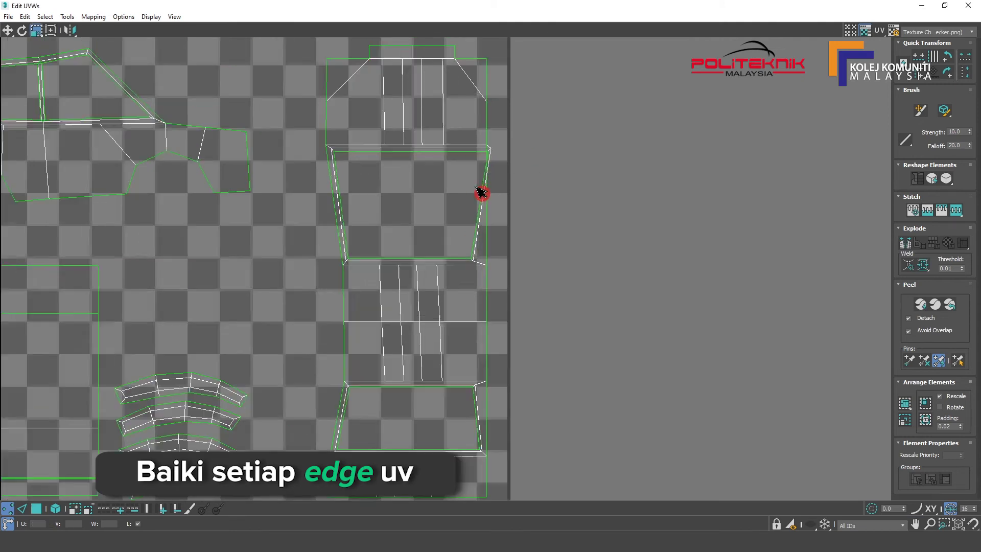
{"action": "scroll", "coordinate": [479, 192], "scroll_direction": "up", "scroll_amount": 2}
{"action": "left_click_drag", "start_coordinate": [493, 146], "coordinate": [451, 151], "text": "shift"}
{"action": "left_click_drag", "start_coordinate": [463, 335], "coordinate": [471, 350], "text": "shift"}
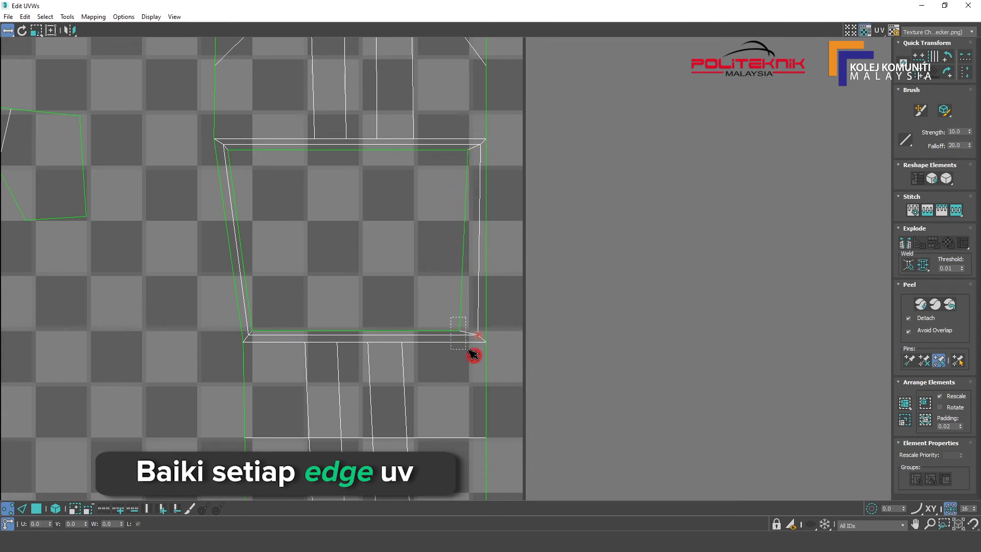
- Line up the lower panels' right-edge vertices and straighten the inner rectangle's right edge
{"action": "scroll", "coordinate": [489, 346], "scroll_direction": "down", "scroll_amount": 2}
{"action": "scroll", "coordinate": [444, 100], "scroll_direction": "up", "scroll_amount": 1}
{"action": "middle_click_drag", "start_coordinate": [454, 305], "coordinate": [446, 197]}
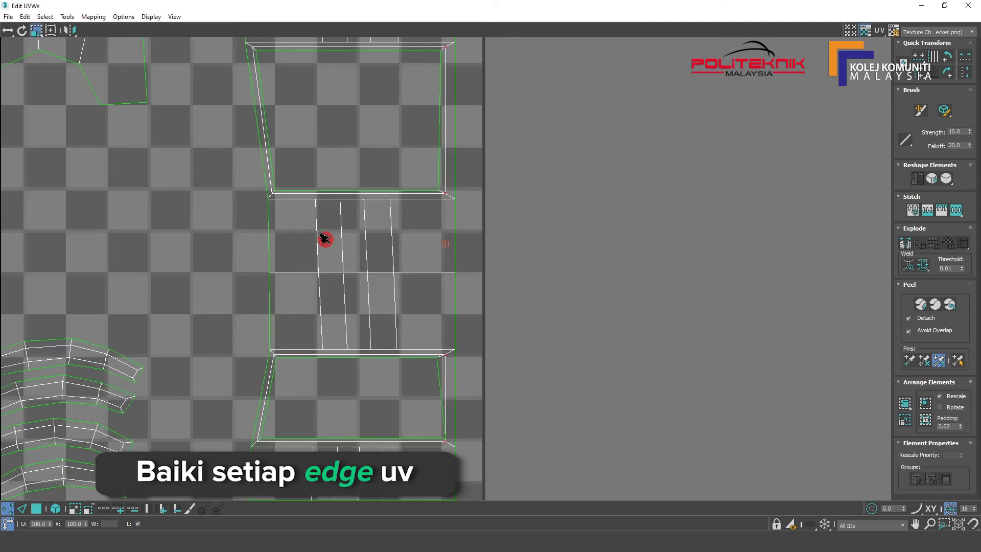
{"action": "left_click", "coordinate": [449, 443]}
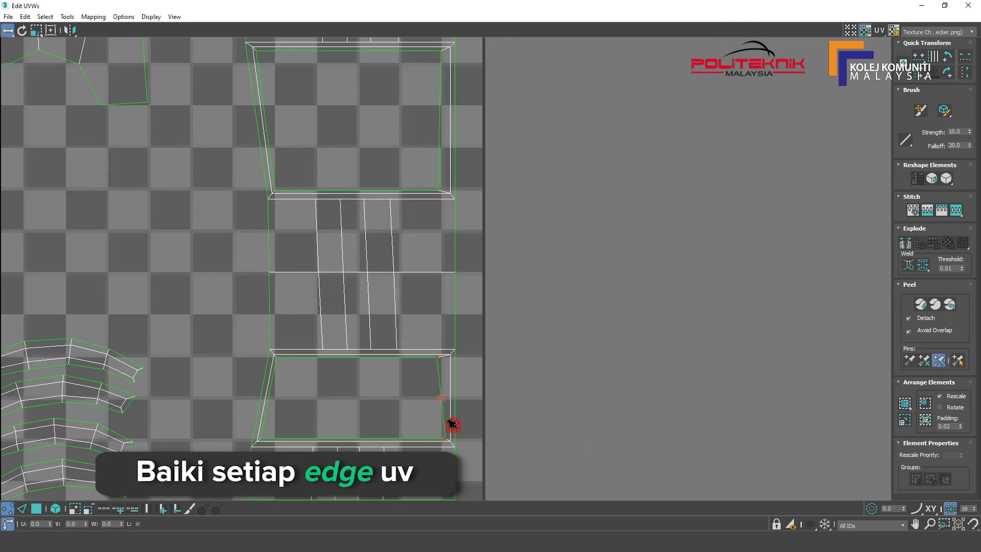
{"action": "middle_click_drag", "start_coordinate": [440, 42], "coordinate": [429, 155]}
{"action": "left_click_drag", "start_coordinate": [428, 302], "coordinate": [435, 303]}
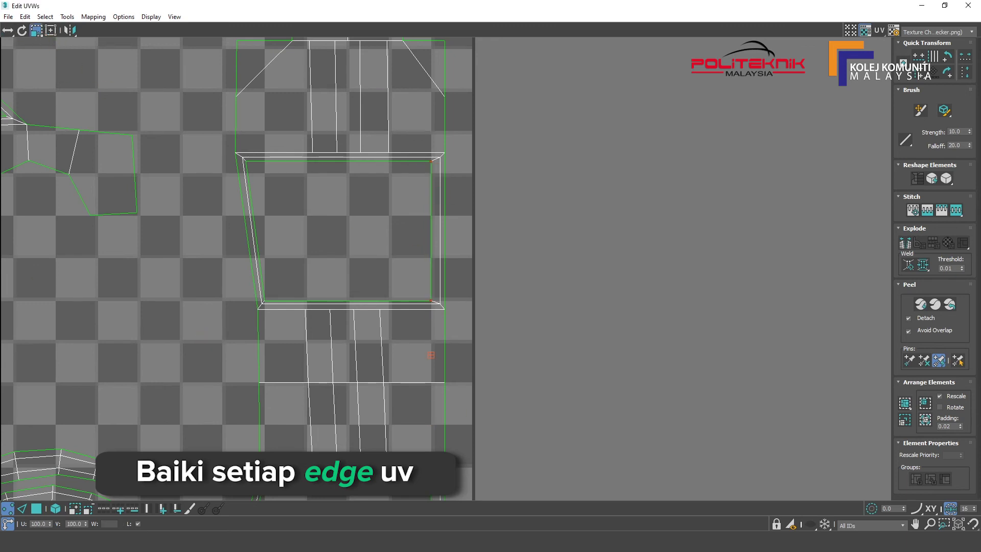
{"action": "mouse_move", "coordinate": [435, 302]}
{"action": "middle_mouse_down"}
{"action": "mouse_move", "coordinate": [450, 329]}
{"action": "mouse_move", "coordinate": [494, 314]}
{"action": "mouse_move", "coordinate": [400, 236]}
{"action": "mouse_move", "coordinate": [410, 344]}
{"action": "mouse_move", "coordinate": [284, 204]}
{"action": "middle_mouse_up"}
{"action": "scroll", "coordinate": [474, 248], "scroll_direction": "down", "scroll_amount": 2}
- Scale the tall strip's slanted-edge vertices into a straight vertical column
{"action": "left_click", "coordinate": [402, 233]}
{"action": "key", "text": "r"}
{"action": "mouse_move", "coordinate": [426, 256]}
{"action": "middle_mouse_down"}
{"action": "mouse_move", "coordinate": [384, 340]}
{"action": "mouse_move", "coordinate": [377, 210]}
{"action": "mouse_move", "coordinate": [409, 160]}
{"action": "middle_mouse_up"}
{"action": "mouse_move", "coordinate": [393, 199]}
{"action": "left_mouse_down"}
{"action": "mouse_move", "coordinate": [412, 361]}
{"action": "mouse_move", "coordinate": [184, 336]}
{"action": "left_mouse_up"}
{"action": "mouse_move", "coordinate": [413, 183]}
{"action": "middle_mouse_down"}
{"action": "mouse_move", "coordinate": [401, 245]}
{"action": "mouse_move", "coordinate": [393, 148]}
{"action": "middle_mouse_up"}
{"action": "mouse_move", "coordinate": [389, 40]}
{"action": "middle_mouse_down"}
{"action": "mouse_move", "coordinate": [384, 328]}
{"action": "mouse_move", "coordinate": [423, 324]}
{"action": "mouse_move", "coordinate": [410, 358]}
{"action": "mouse_move", "coordinate": [445, 282]}
{"action": "middle_mouse_up"}
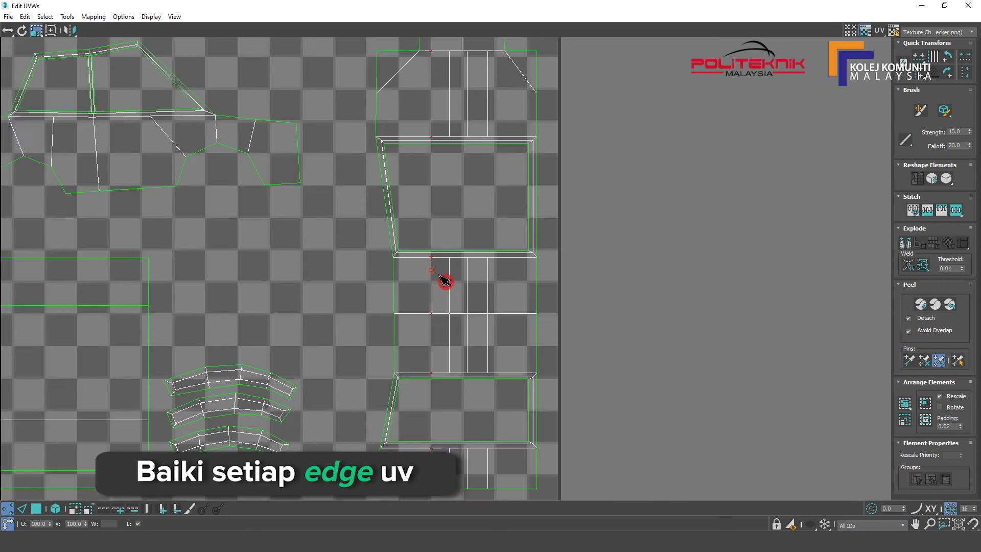
- Move the upper rectangle panel's corner vertices so its left edge runs vertical
{"action": "scroll", "coordinate": [445, 281], "scroll_direction": "down", "scroll_amount": 2}
{"action": "mouse_move", "coordinate": [563, 252]}
{"action": "middle_mouse_down"}
{"action": "mouse_move", "coordinate": [473, 431]}
{"action": "mouse_move", "coordinate": [434, 125]}
{"action": "middle_mouse_up"}
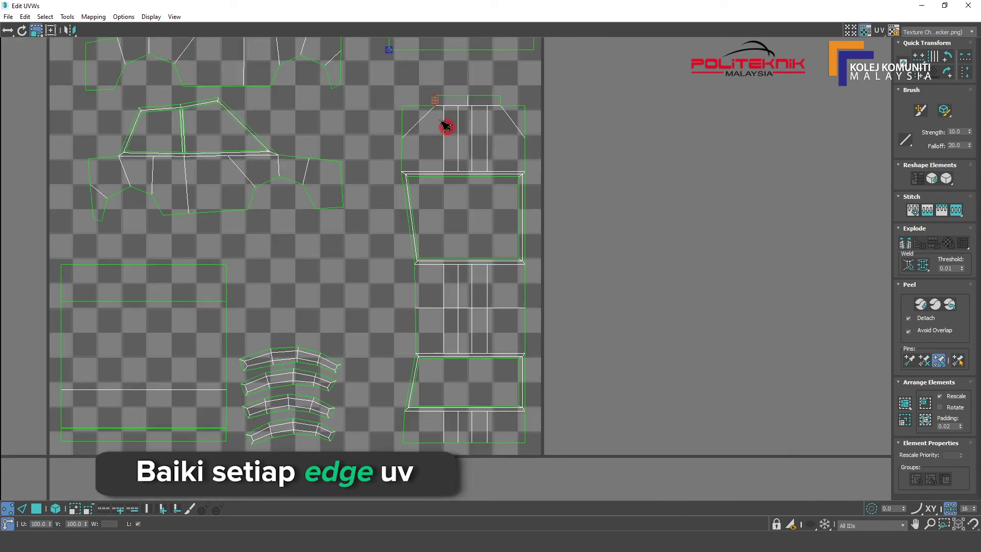
{"action": "scroll", "coordinate": [388, 152], "scroll_direction": "up", "scroll_amount": 2}
{"action": "scroll", "coordinate": [420, 164], "scroll_direction": "down", "scroll_amount": 1}
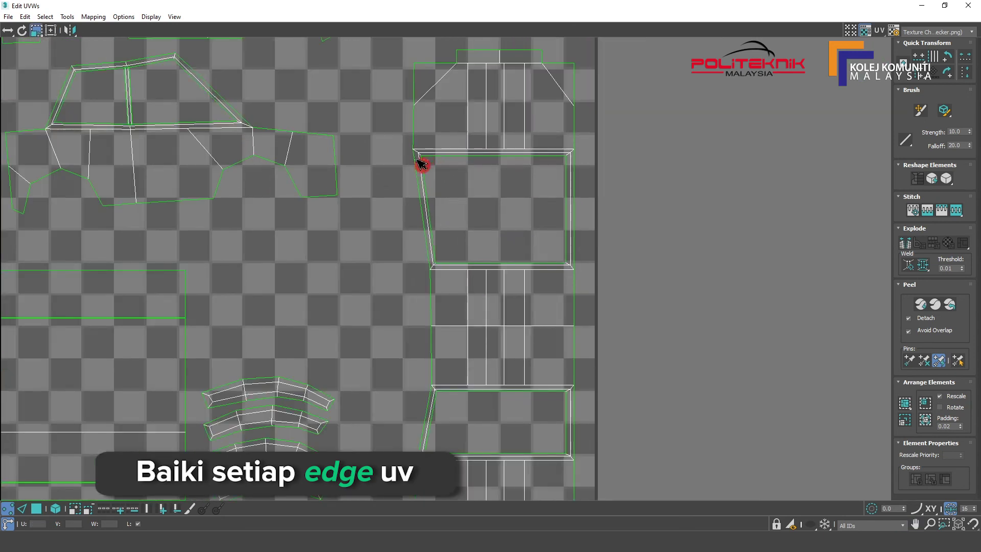
{"action": "left_click_drag", "start_coordinate": [399, 56], "coordinate": [424, 71]}
{"action": "middle_click_drag", "start_coordinate": [427, 323], "coordinate": [447, 214]}
{"action": "left_click_drag", "start_coordinate": [439, 266], "coordinate": [461, 286]}
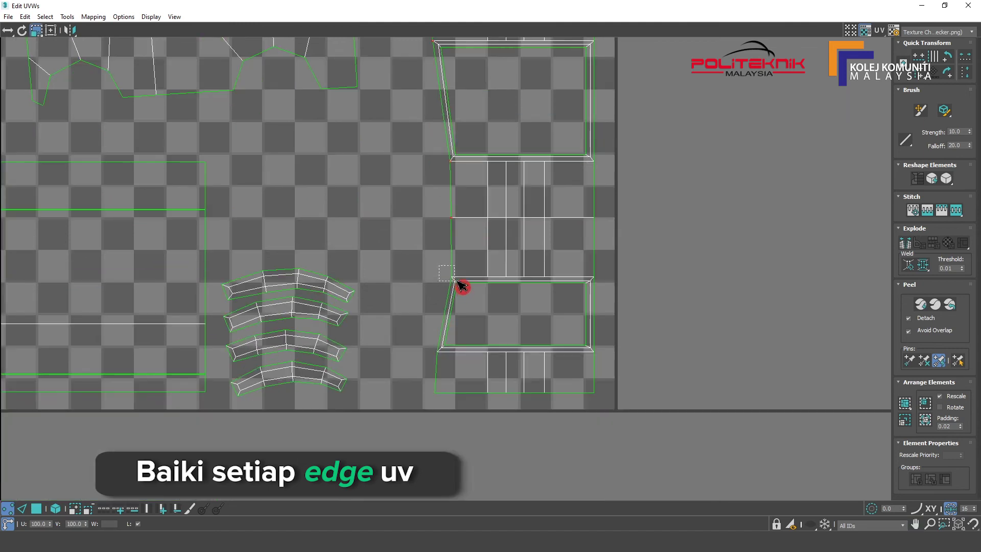
{"action": "left_click_drag", "start_coordinate": [453, 418], "coordinate": [440, 399]}
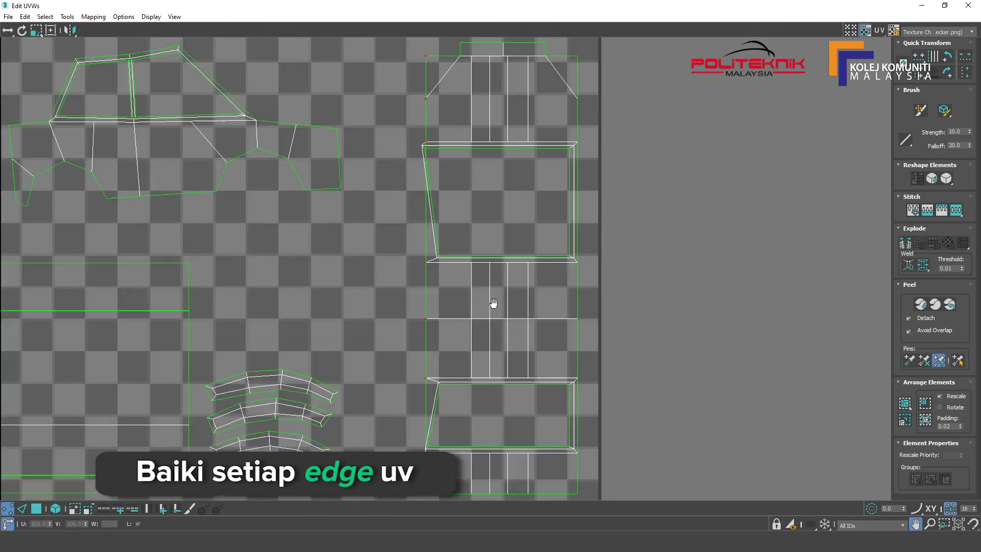
{"action": "scroll", "coordinate": [431, 186], "scroll_direction": "up", "scroll_amount": 3}
{"action": "left_click_drag", "start_coordinate": [403, 152], "coordinate": [472, 204]}
{"action": "key", "text": "w"}
{"action": "left_click_drag", "start_coordinate": [457, 401], "coordinate": [475, 400]}
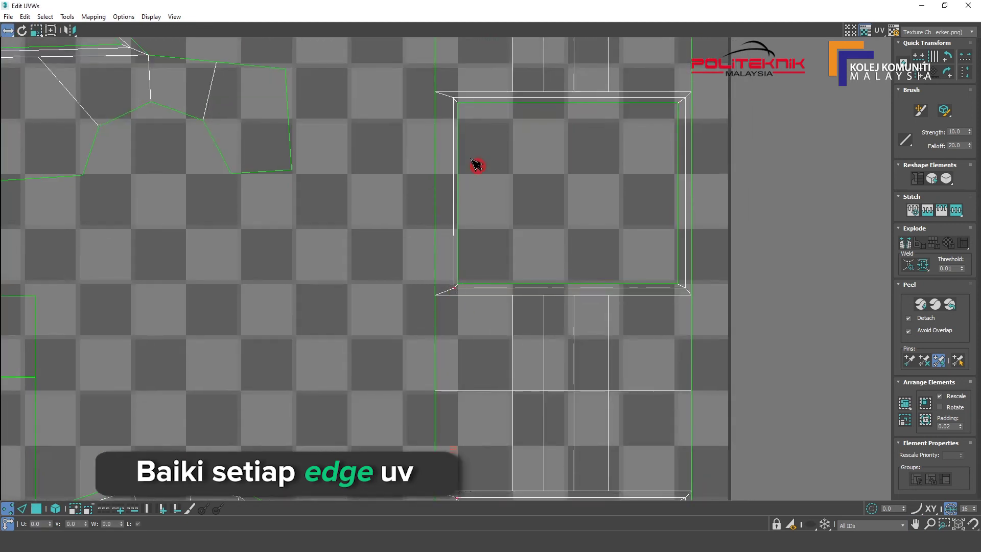
- Align the lower rectangle panel's left edge vertically with the upper panel's
{"action": "middle_click_drag", "start_coordinate": [477, 165], "coordinate": [465, 252]}
{"action": "scroll", "coordinate": [466, 261], "scroll_direction": "down", "scroll_amount": 3}
{"action": "key", "text": "r"}
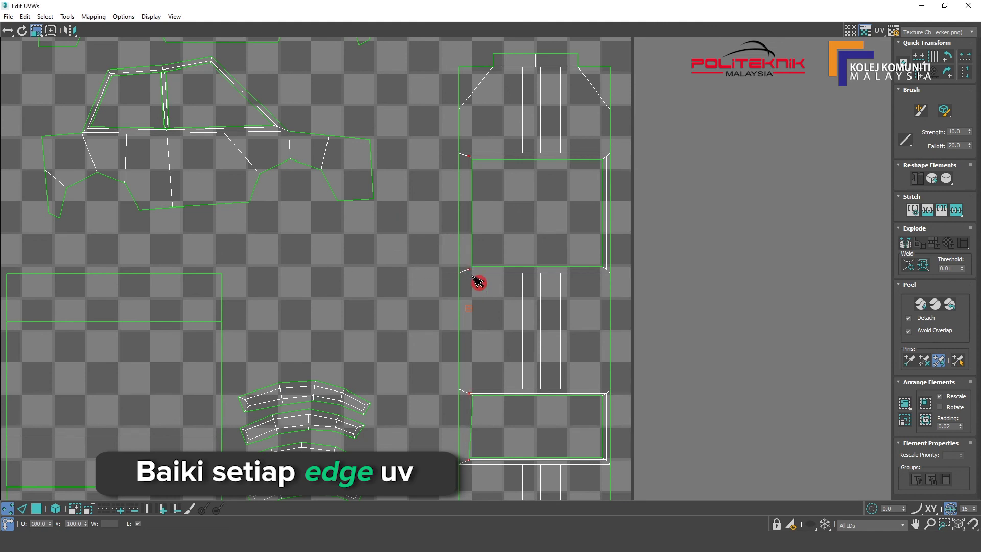
{"action": "key", "text": "ctrl+z"}
{"action": "key", "text": "w"}
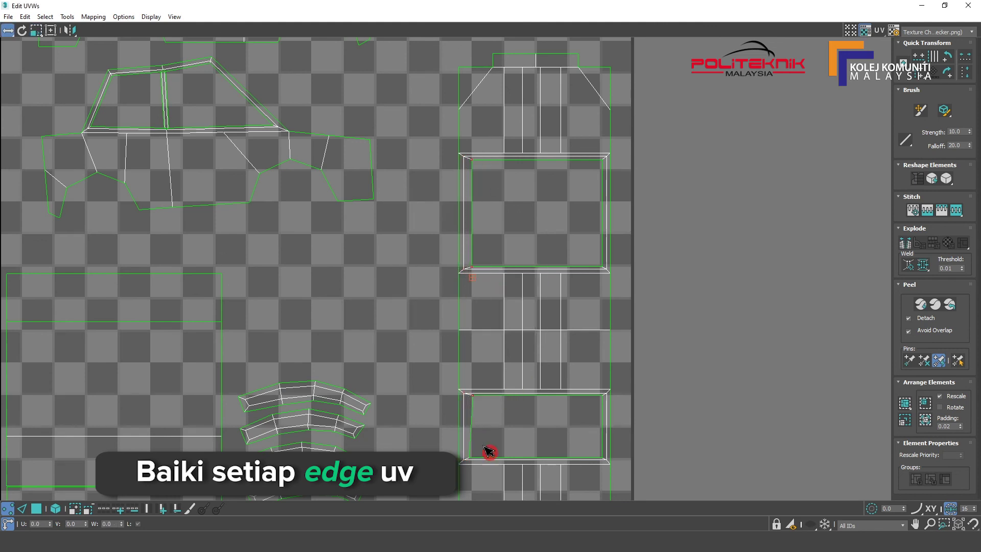
{"action": "left_click_drag", "start_coordinate": [469, 165], "coordinate": [464, 172]}
{"action": "scroll", "coordinate": [517, 278], "scroll_direction": "down", "scroll_amount": 5}
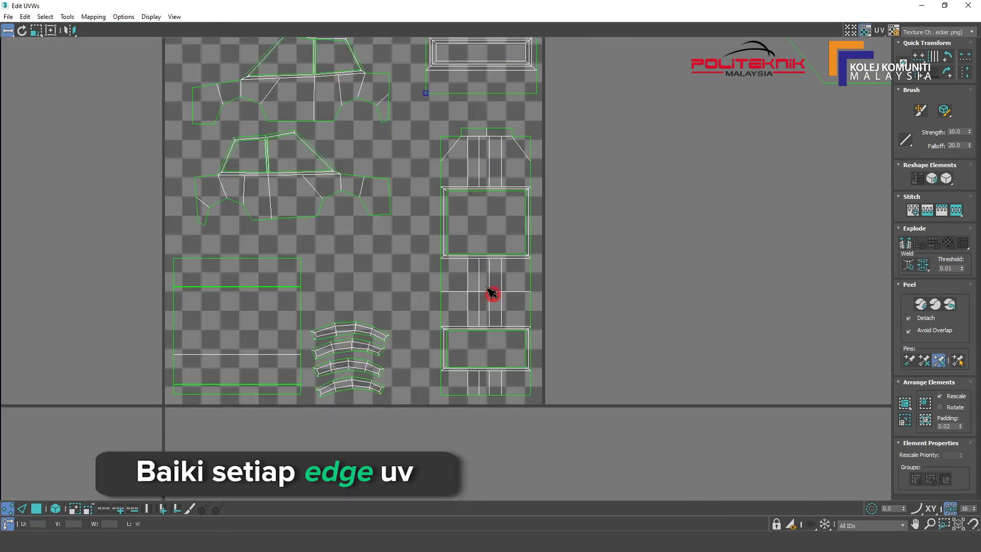
{"action": "middle_click_drag", "start_coordinate": [491, 291], "coordinate": [290, 296]}
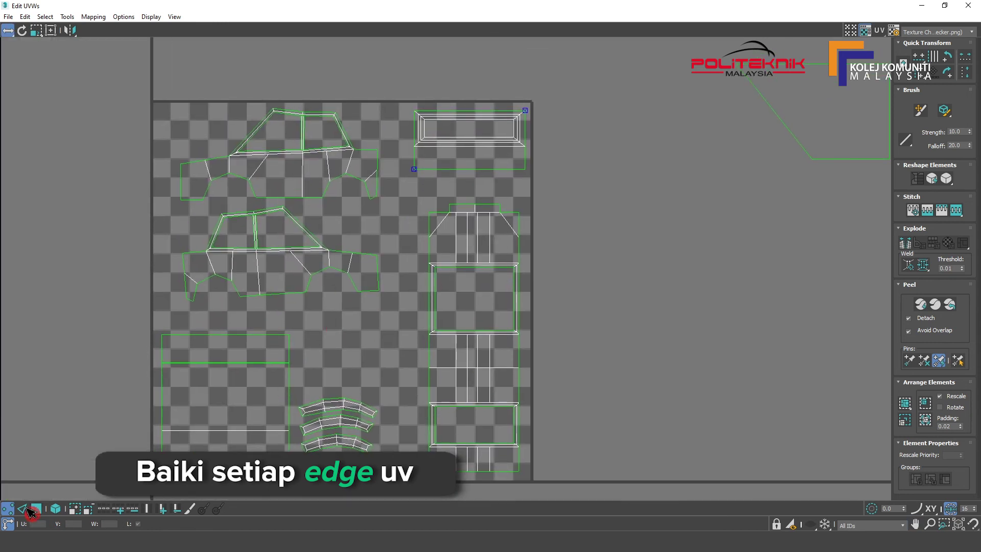
{"action": "left_click", "coordinate": [36, 508]}
- Quick Peel the trapezoid and top-rectangle faces into new islands and shrink them
{"action": "scroll", "coordinate": [87, 423], "scroll_direction": "down", "scroll_amount": 3}
{"action": "left_click", "coordinate": [529, 232]}
{"action": "left_click", "coordinate": [253, 89], "text": "ctrl"}
{"action": "left_click", "coordinate": [945, 5]}
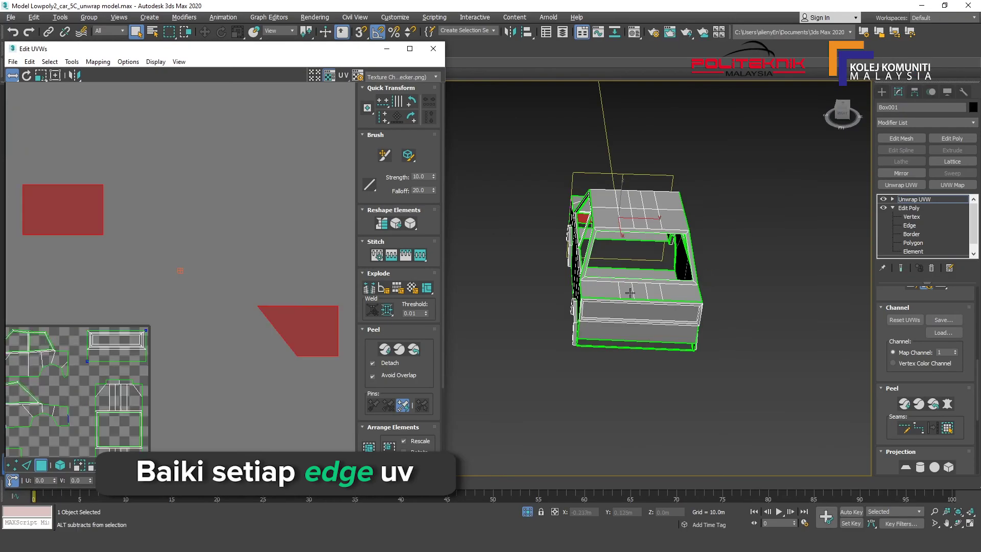
{"action": "left_click", "coordinate": [414, 349]}
{"action": "left_click", "coordinate": [40, 75]}
{"action": "left_click_drag", "start_coordinate": [254, 174], "coordinate": [245, 220]}
- Move the new islands into the layout and rotate one of them
{"action": "right_click", "coordinate": [256, 92]}
{"action": "left_click", "coordinate": [276, 102]}
{"action": "left_click_drag", "start_coordinate": [205, 148], "coordinate": [153, 307]}
{"action": "scroll", "coordinate": [240, 270], "scroll_direction": "up", "scroll_amount": 2}
{"action": "left_click", "coordinate": [210, 240]}
{"action": "right_click", "coordinate": [210, 220]}
{"action": "left_click", "coordinate": [228, 236]}
{"action": "mouse_move", "coordinate": [208, 249]}
{"action": "left_mouse_down"}
{"action": "mouse_move", "coordinate": [214, 240]}
{"action": "mouse_move", "coordinate": [190, 252]}
{"action": "left_mouse_up"}
- Rotate the island flat and stitch it beside the red island
{"action": "right_click", "coordinate": [200, 222]}
{"action": "left_click", "coordinate": [209, 232]}
{"action": "right_click", "coordinate": [234, 239]}
{"action": "left_click", "coordinate": [252, 258]}
{"action": "right_click", "coordinate": [243, 248]}
{"action": "left_click", "coordinate": [238, 251]}
{"action": "scroll", "coordinate": [263, 252], "scroll_direction": "up", "scroll_amount": 1}
{"action": "left_click", "coordinate": [204, 265]}
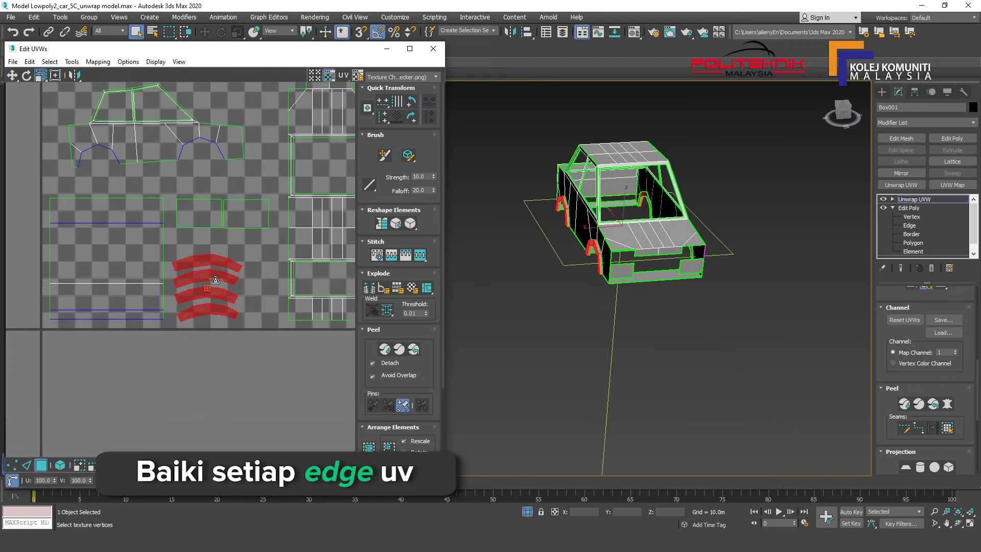
- Check the wheel-arch strips and orbit the car to inspect the mapping
{"action": "left_click", "coordinate": [270, 249]}
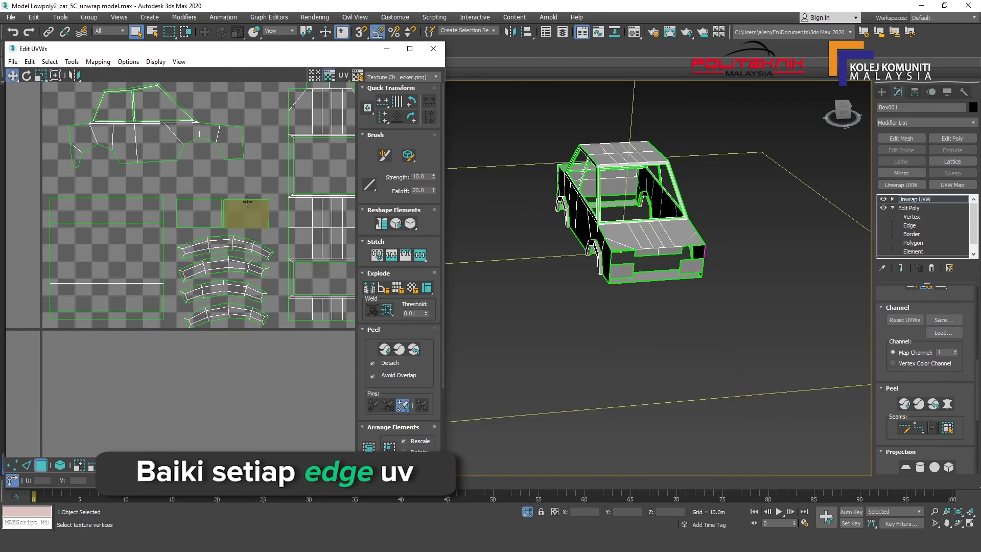
{"action": "scroll", "coordinate": [317, 244], "scroll_direction": "down", "scroll_amount": 2}
{"action": "left_click_drag", "start_coordinate": [356, 50], "coordinate": [402, 72]}
{"action": "mouse_move", "coordinate": [638, 255]}
{"action": "middle_mouse_down", "text": "alt"}
{"action": "mouse_move", "coordinate": [664, 307]}
{"action": "mouse_move", "coordinate": [612, 300]}
{"action": "mouse_move", "coordinate": [664, 275]}
{"action": "middle_mouse_up", "text": "alt"}
{"action": "scroll", "coordinate": [668, 317], "scroll_direction": "up", "scroll_amount": 2}
- Save the Edit UVWs layout as the UVW file 'body'
{"action": "left_click", "coordinate": [412, 372]}
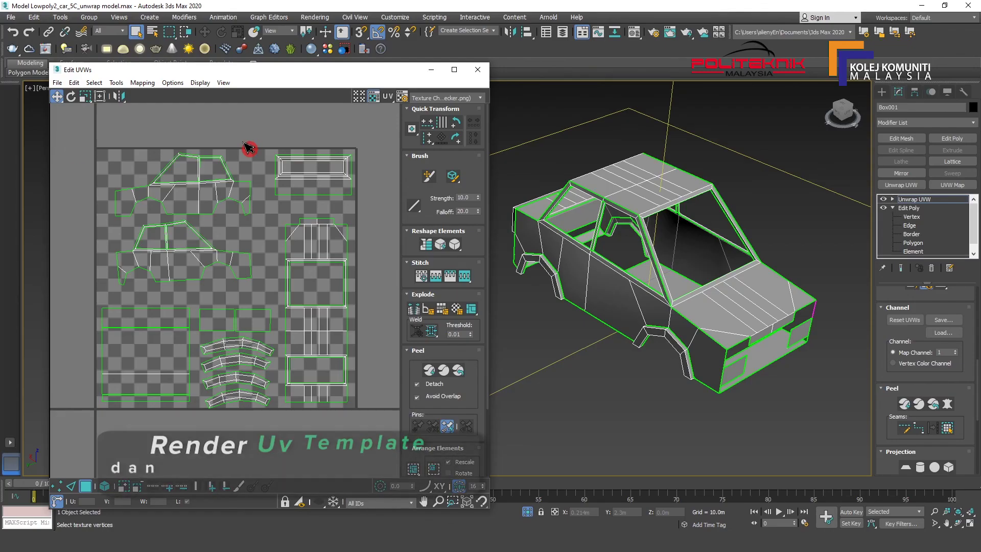
{"action": "left_click", "coordinate": [59, 81]}
{"action": "left_click", "coordinate": [92, 120]}
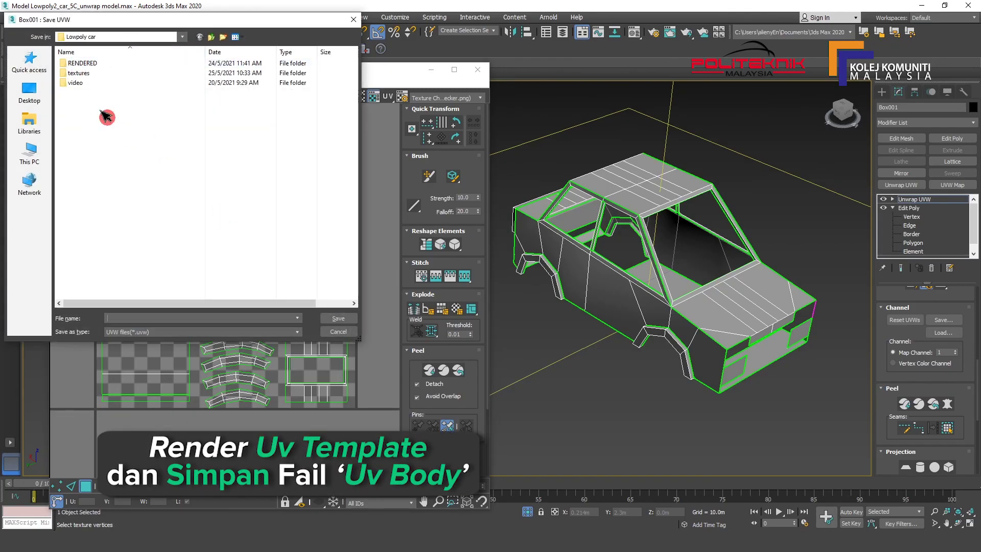
{"action": "left_click", "coordinate": [332, 319]}
{"action": "left_click", "coordinate": [117, 82]}
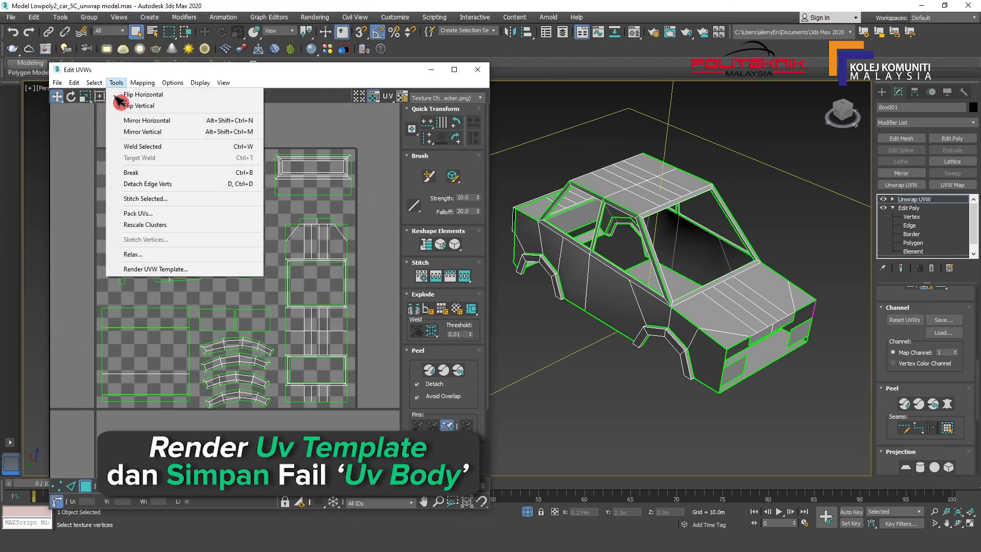
- Render the car body's UV layout as a 1024 x 1024 template image
{"action": "left_click", "coordinate": [168, 271]}
{"action": "left_click", "coordinate": [114, 145]}
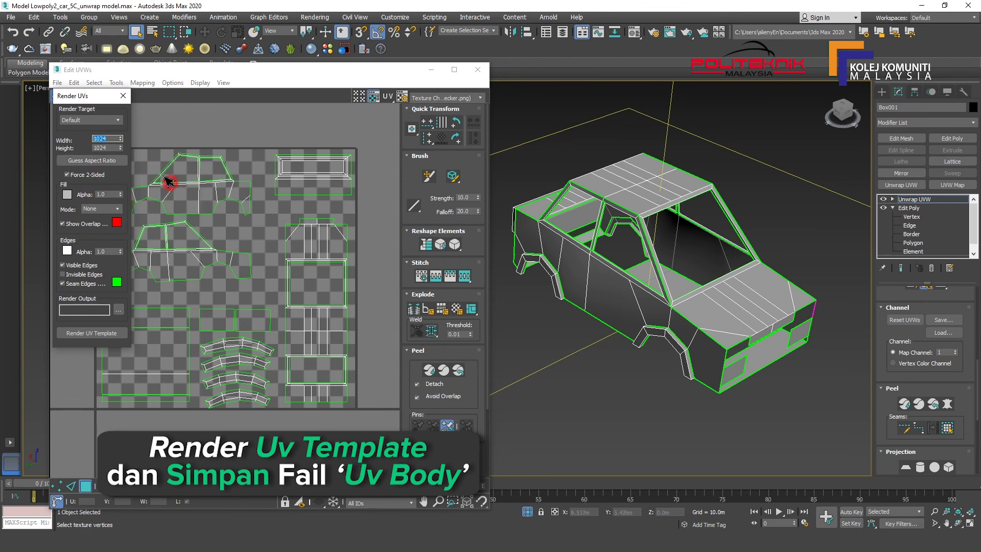
{"action": "left_click_drag", "start_coordinate": [126, 102], "coordinate": [136, 118]}
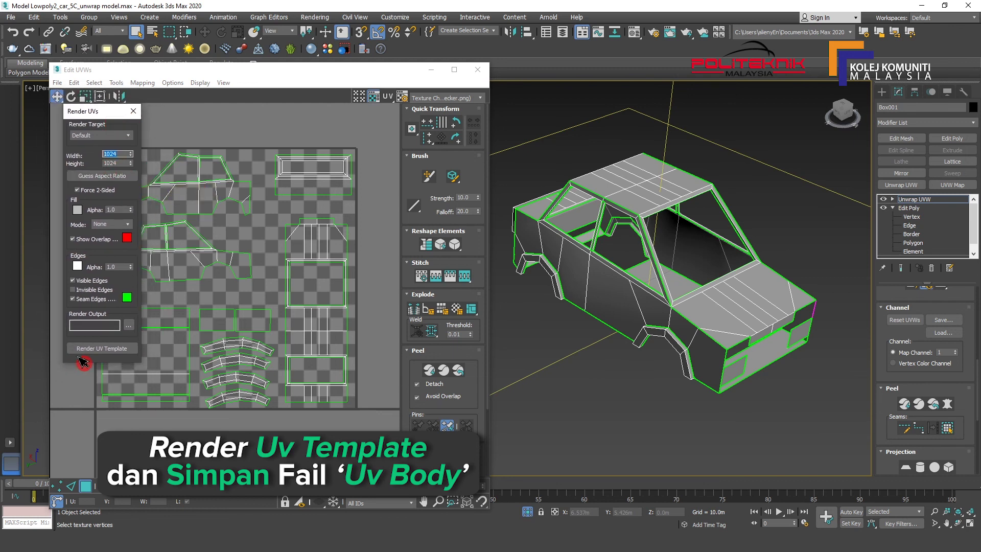
{"action": "scroll", "coordinate": [609, 317], "scroll_direction": "down", "scroll_amount": 5}
{"action": "scroll", "coordinate": [306, 271], "scroll_direction": "down", "scroll_amount": 5}
{"action": "scroll", "coordinate": [311, 271], "scroll_direction": "up", "scroll_amount": 3}
{"action": "scroll", "coordinate": [320, 271], "scroll_direction": "up", "scroll_amount": 2}
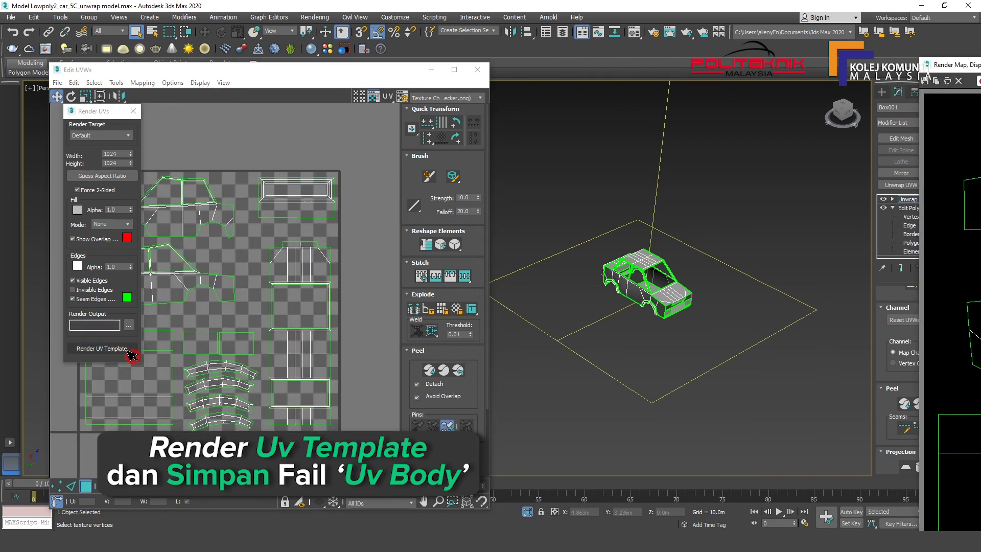
{"action": "left_click", "coordinate": [102, 348]}
{"action": "mouse_move", "coordinate": [828, 51]}
{"action": "left_mouse_down"}
{"action": "mouse_move", "coordinate": [621, 53]}
{"action": "mouse_move", "coordinate": [628, 40]}
{"action": "left_mouse_up"}
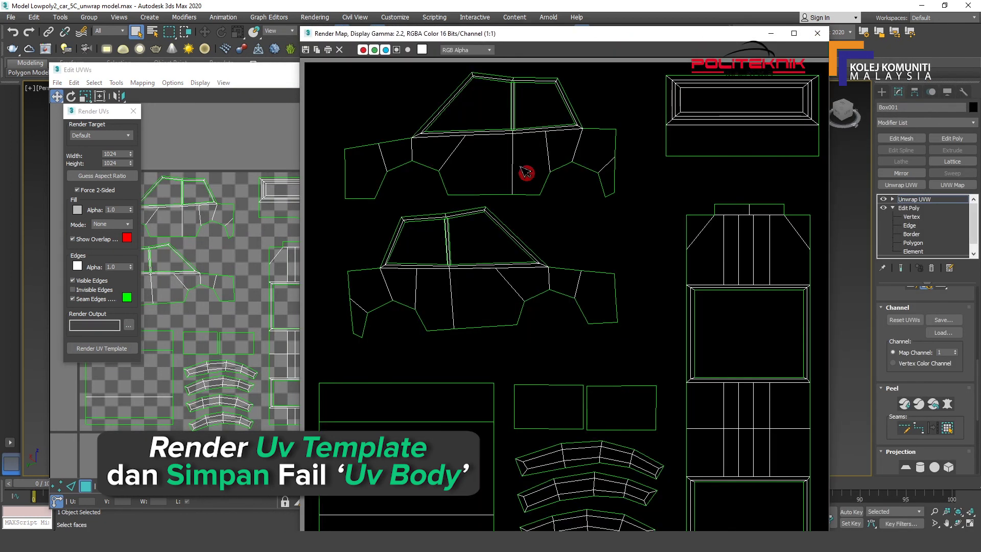
- Save the rendered UV template as body.png in the textures folder
{"action": "left_click", "coordinate": [310, 58]}
{"action": "left_click", "coordinate": [568, 262]}
{"action": "left_click", "coordinate": [457, 324]}
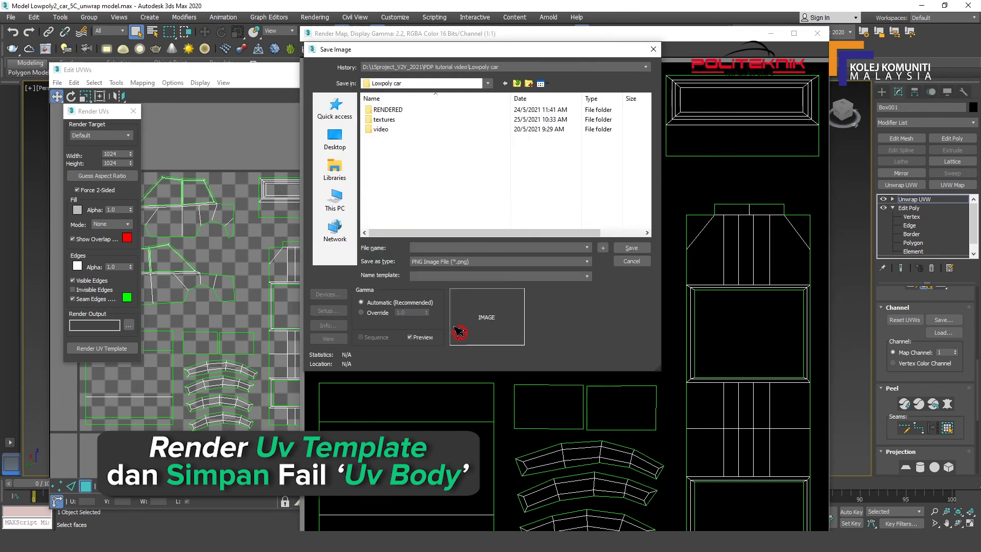
{"action": "double_click", "coordinate": [385, 121]}
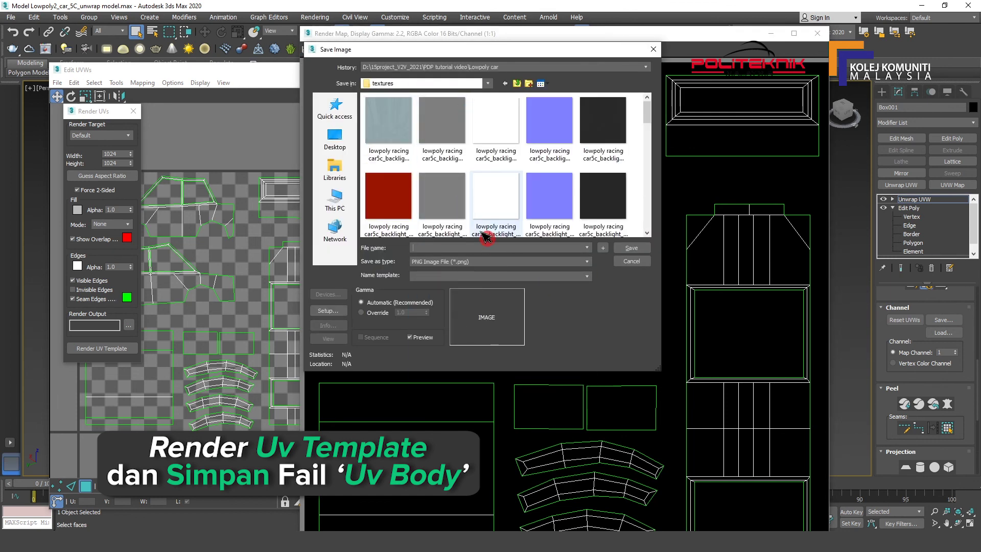
{"action": "type", "text": "body"}
{"action": "key", "text": "Return"}
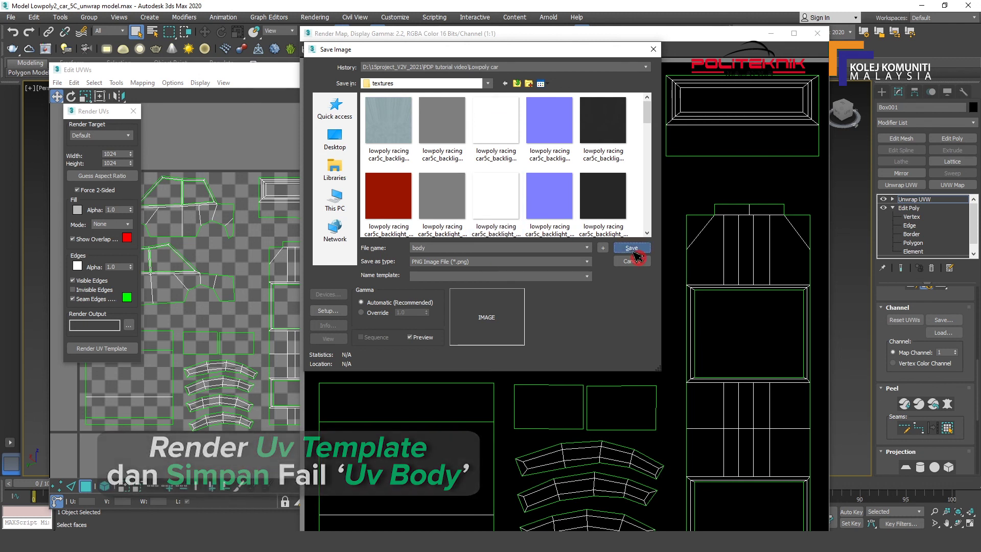
- Close the Render Map and Edit UVWs windows and frame the car in perspective
{"action": "left_click", "coordinate": [816, 34]}
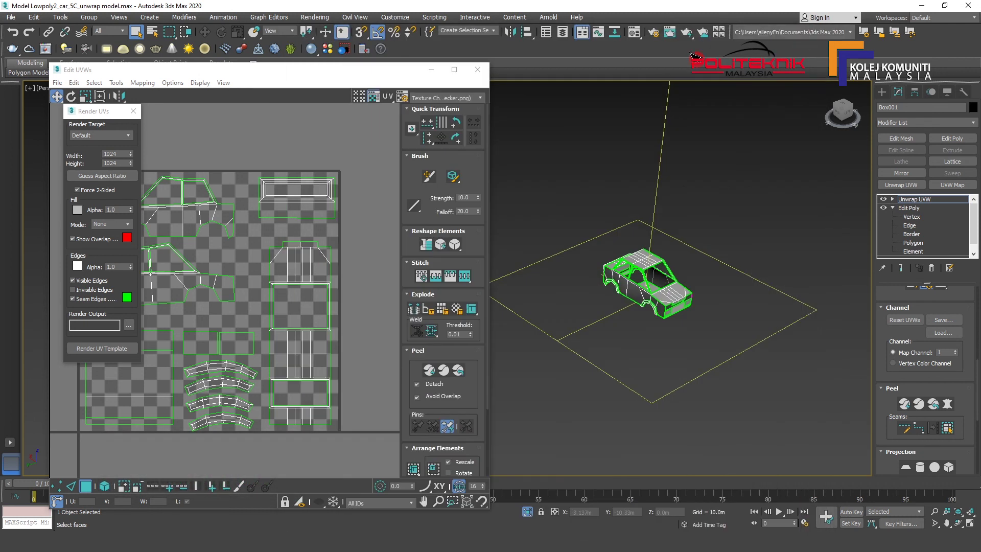
{"action": "left_click", "coordinate": [477, 70]}
{"action": "key", "text": "z"}
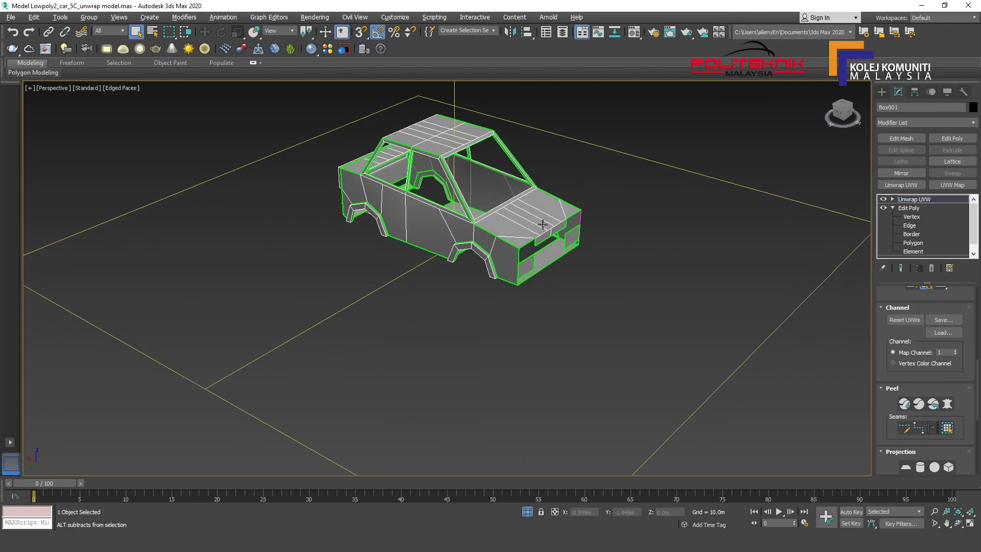